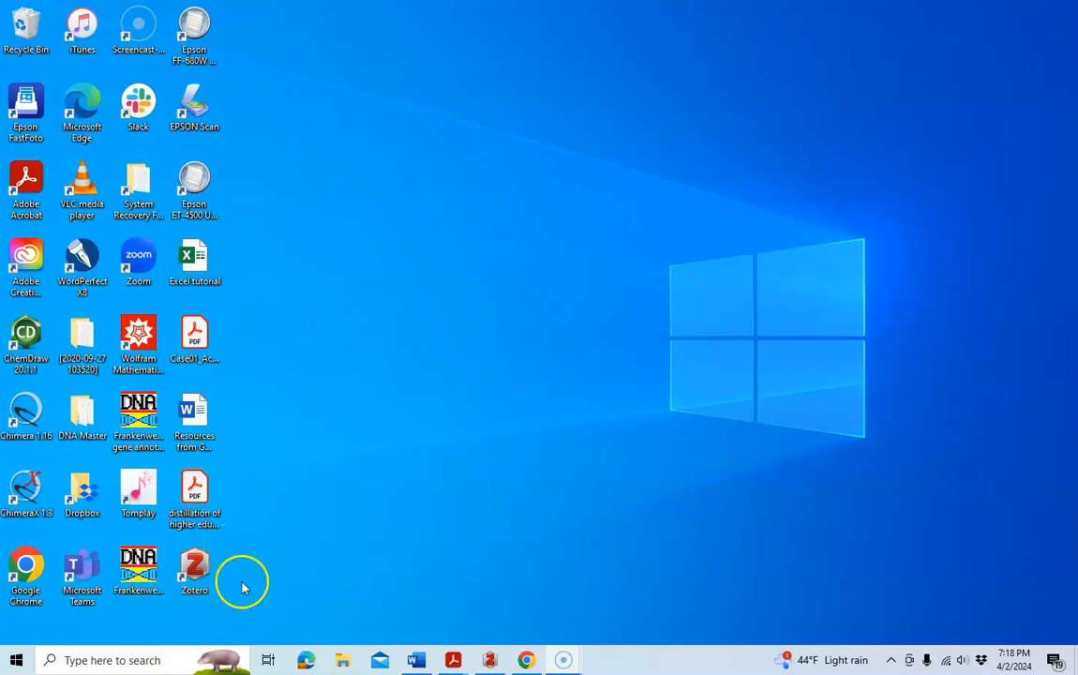
Review the MDH papers for CHM 310L collection and open the Zhang 2017 lung cancer PDF in Acrobat.
left_click(491, 658)
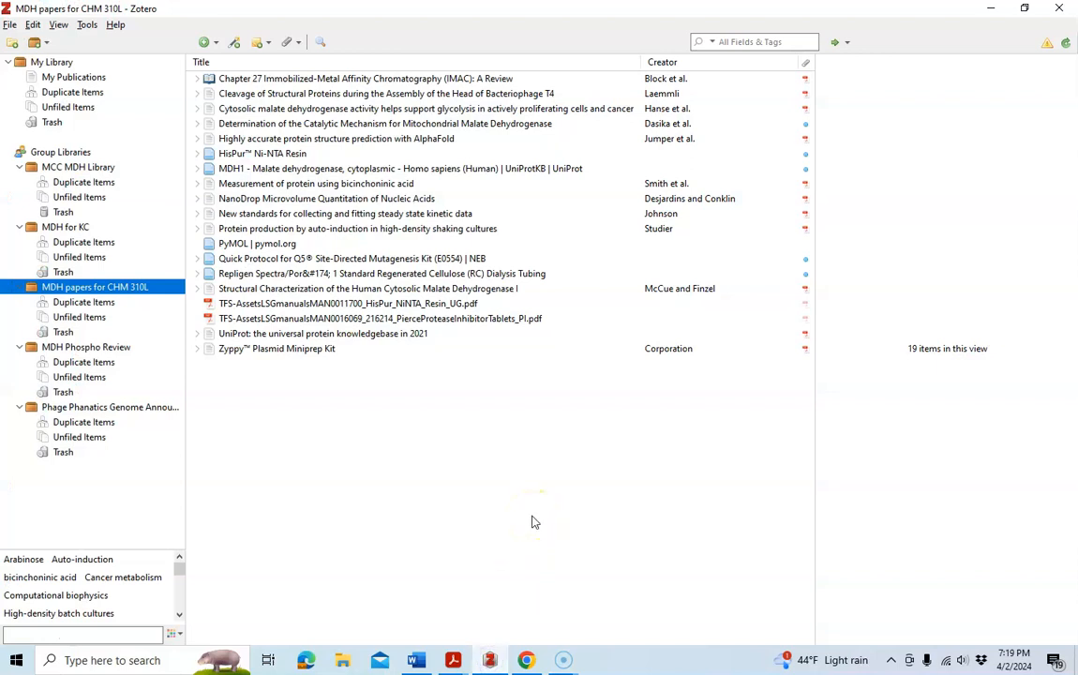
left_click(527, 660)
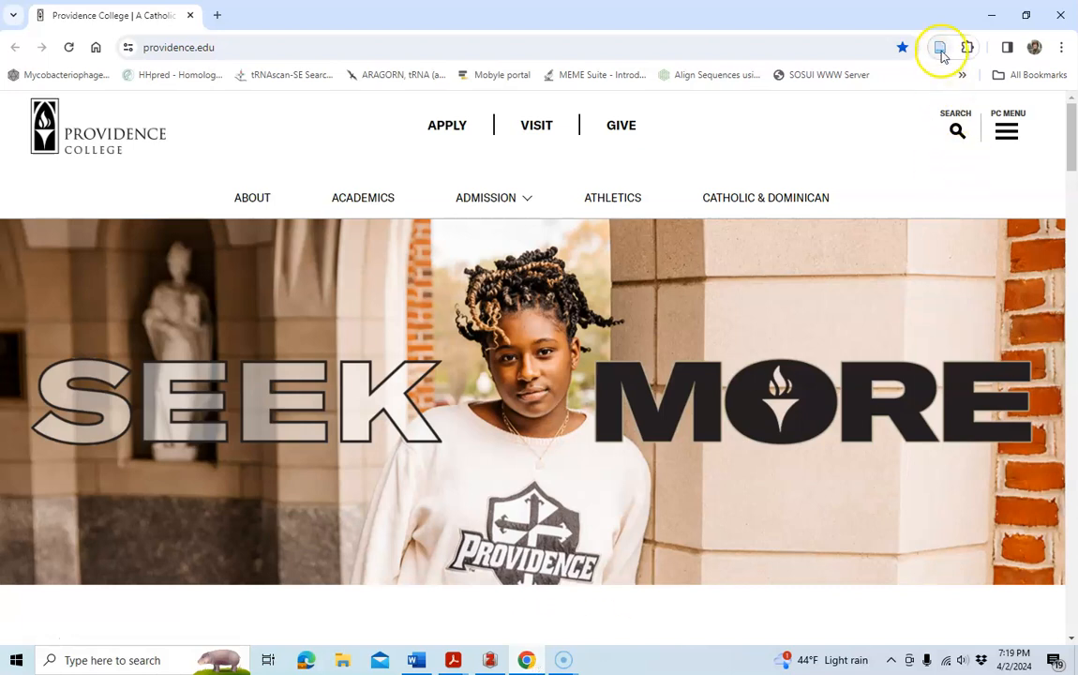
left_click(489, 659)
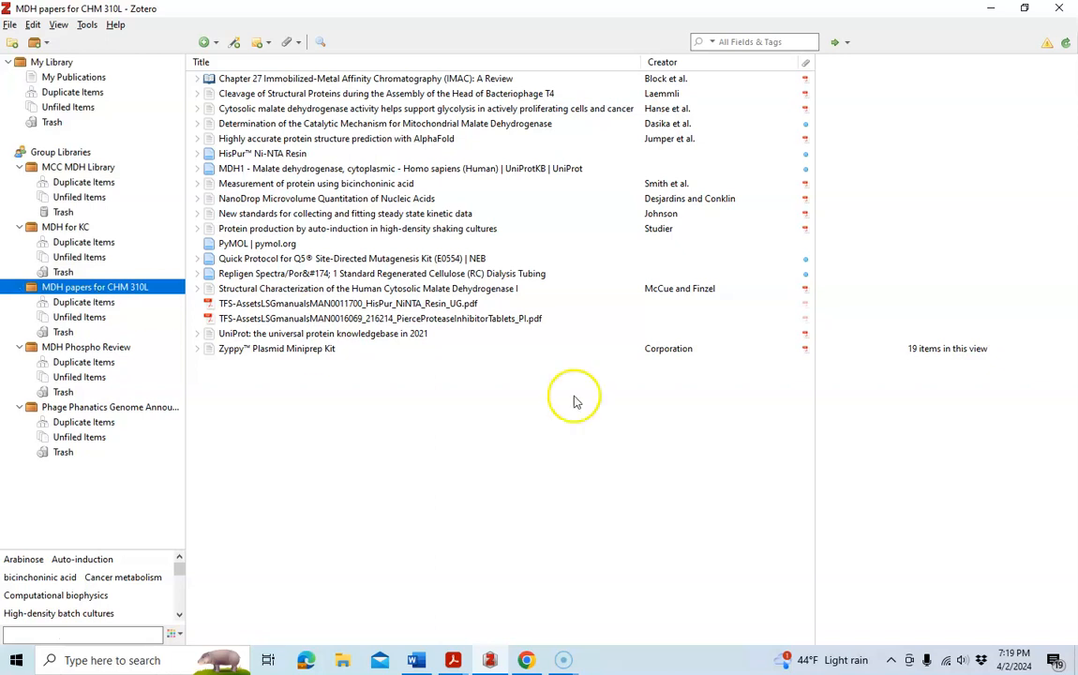
mouse_move(456, 662)
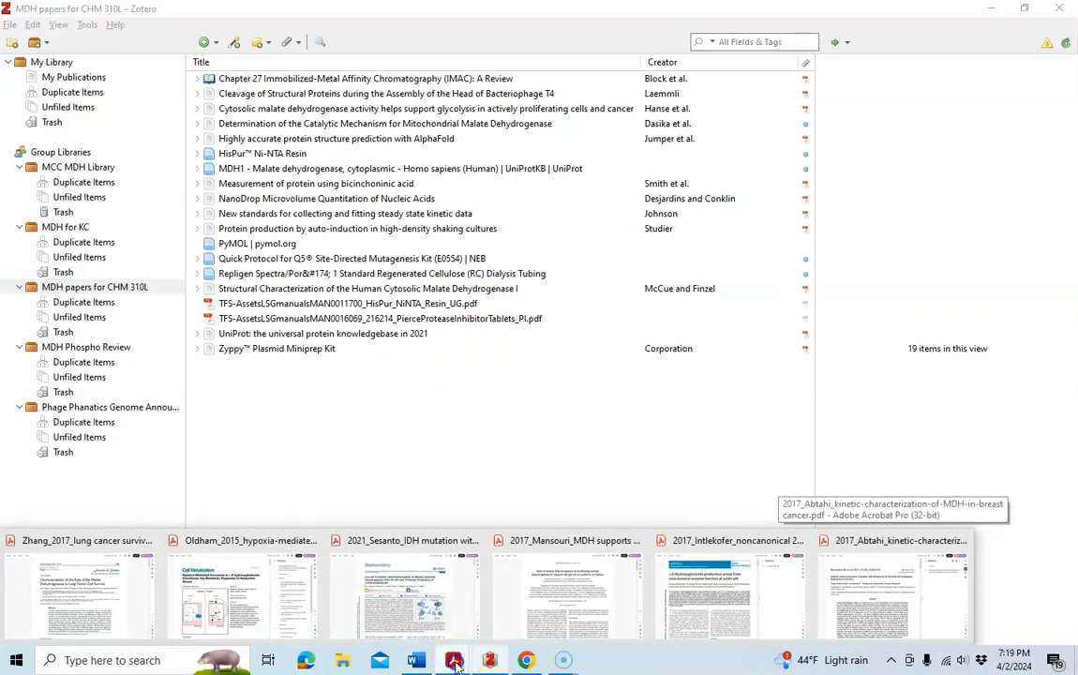
left_click(136, 604)
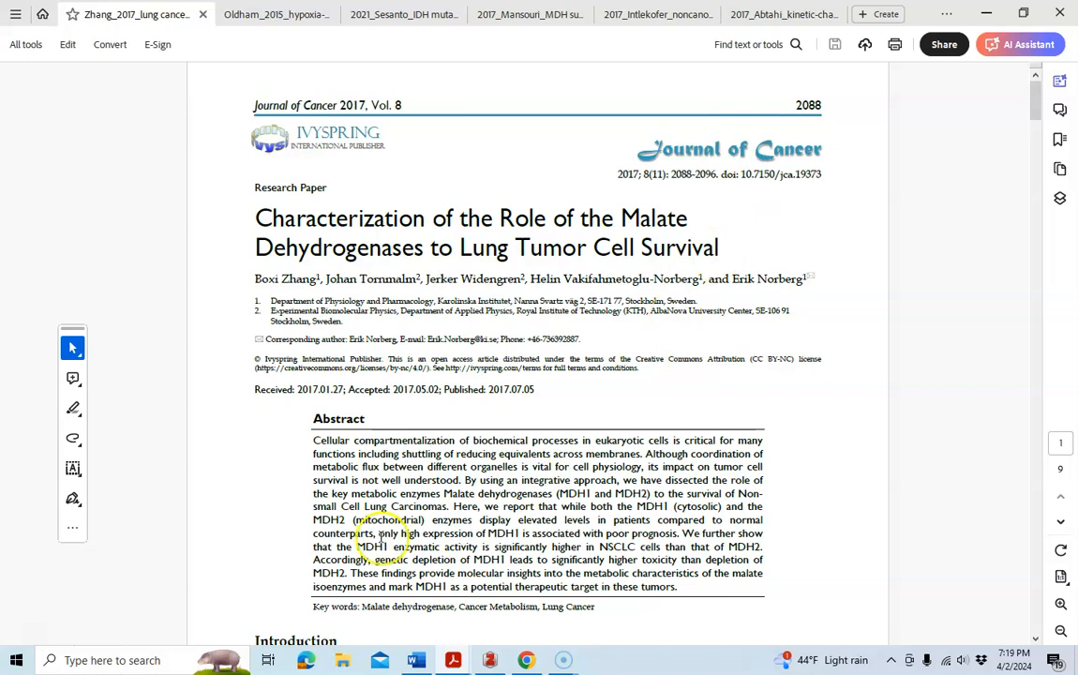
Search the web for zhang 2017 boxi malate dehydrogenase lung cancer survival.
left_click(526, 662)
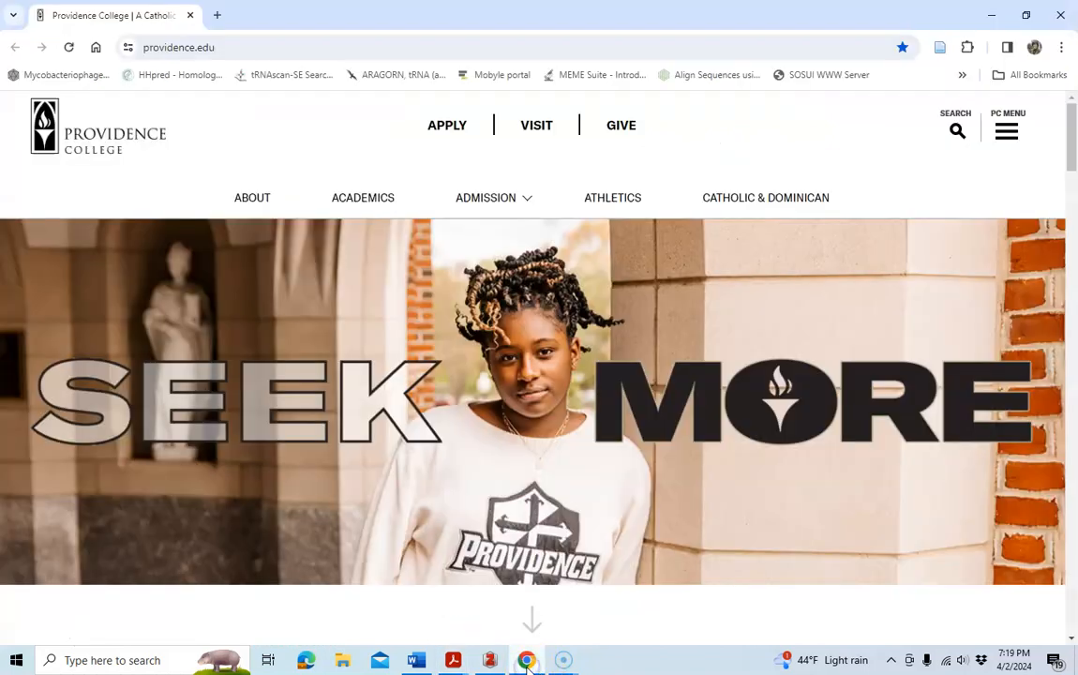
left_click(251, 46)
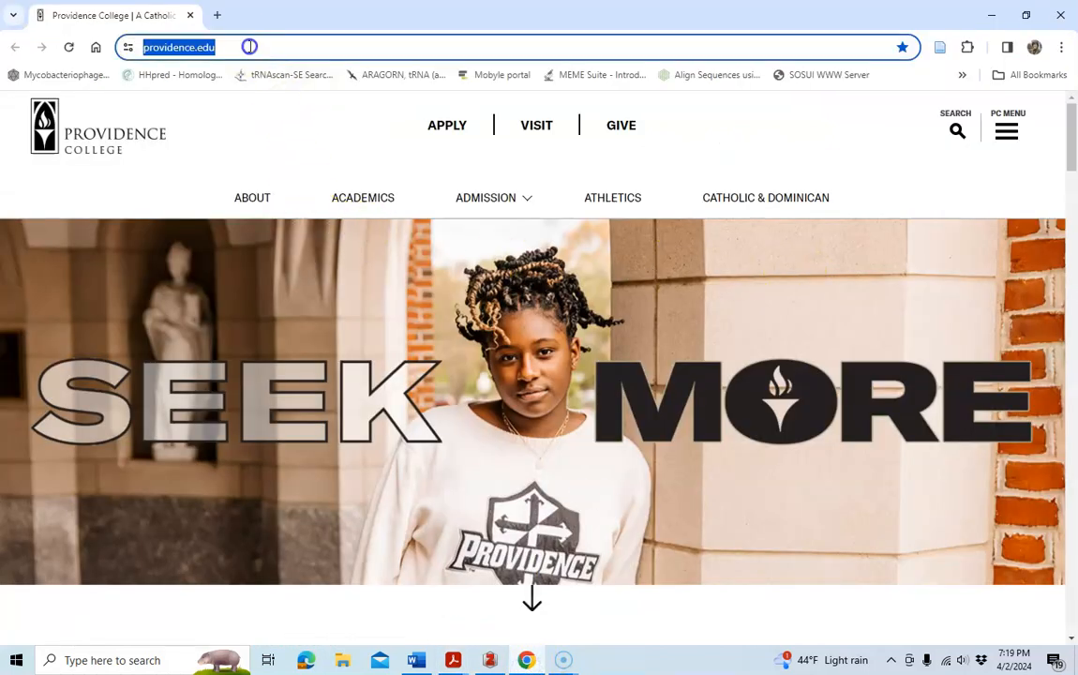
type("zhang 2017 boxi malate dehydrogenase lung ca")
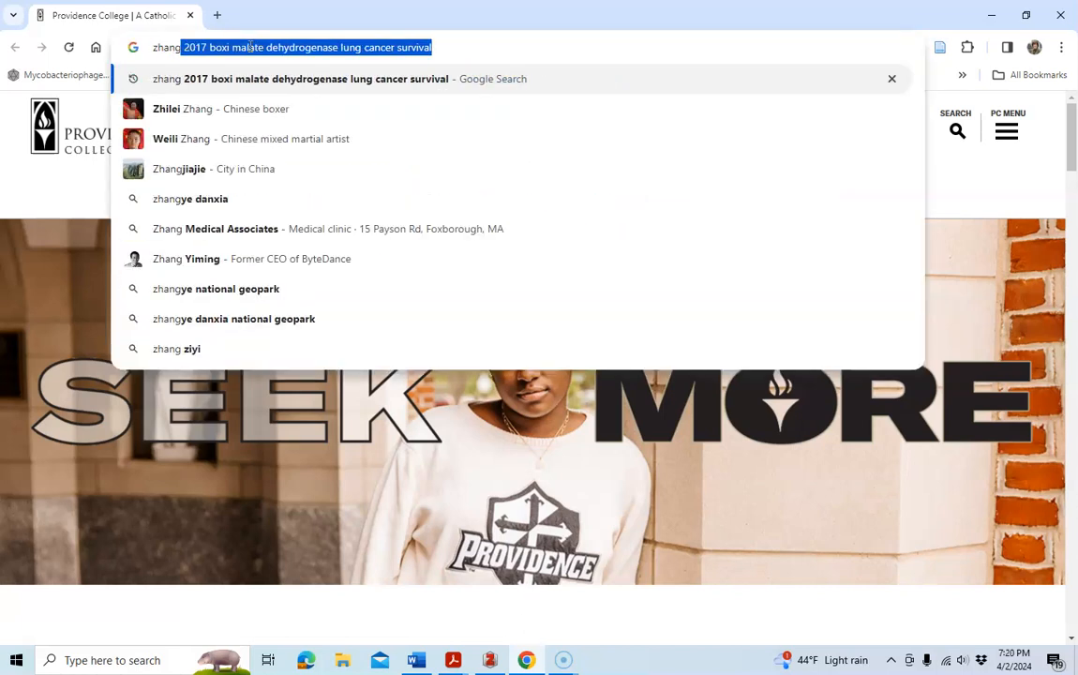
left_click(440, 47)
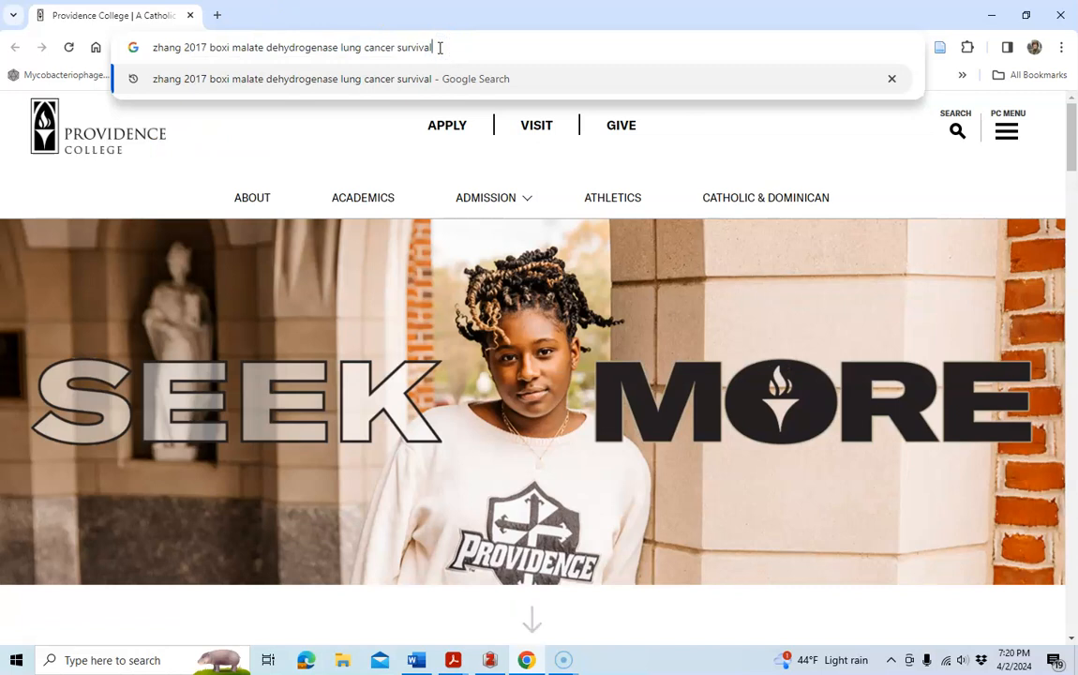
key("Return")
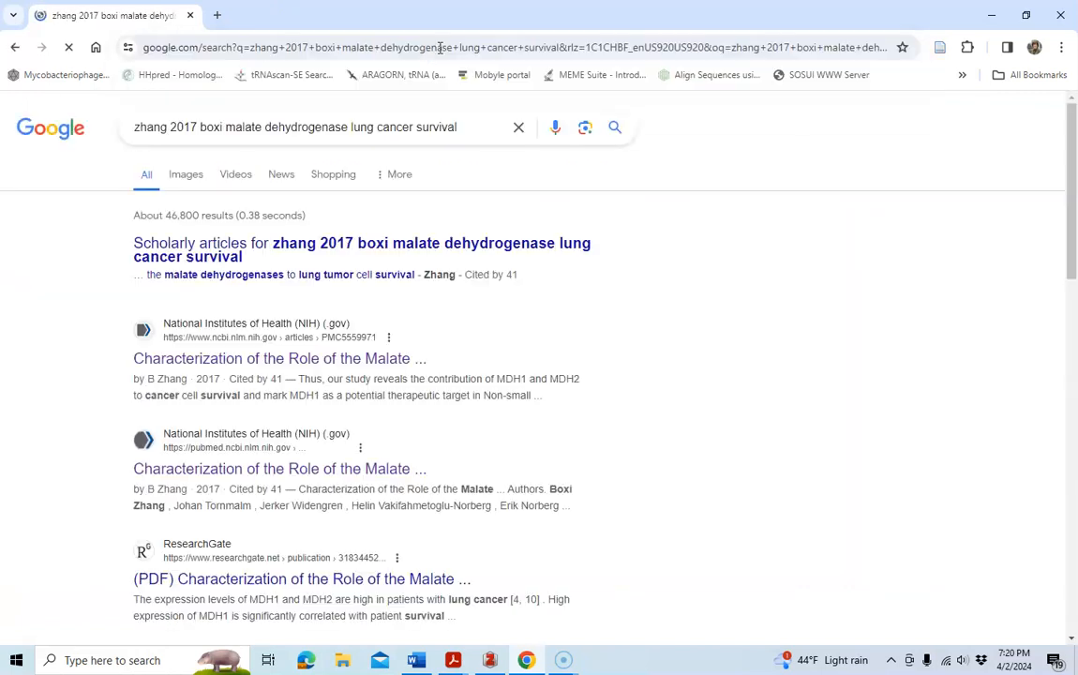
Open the NIH result for the Zhang paper and follow its DOI link to the Journal of Cancer article page.
left_click(439, 125)
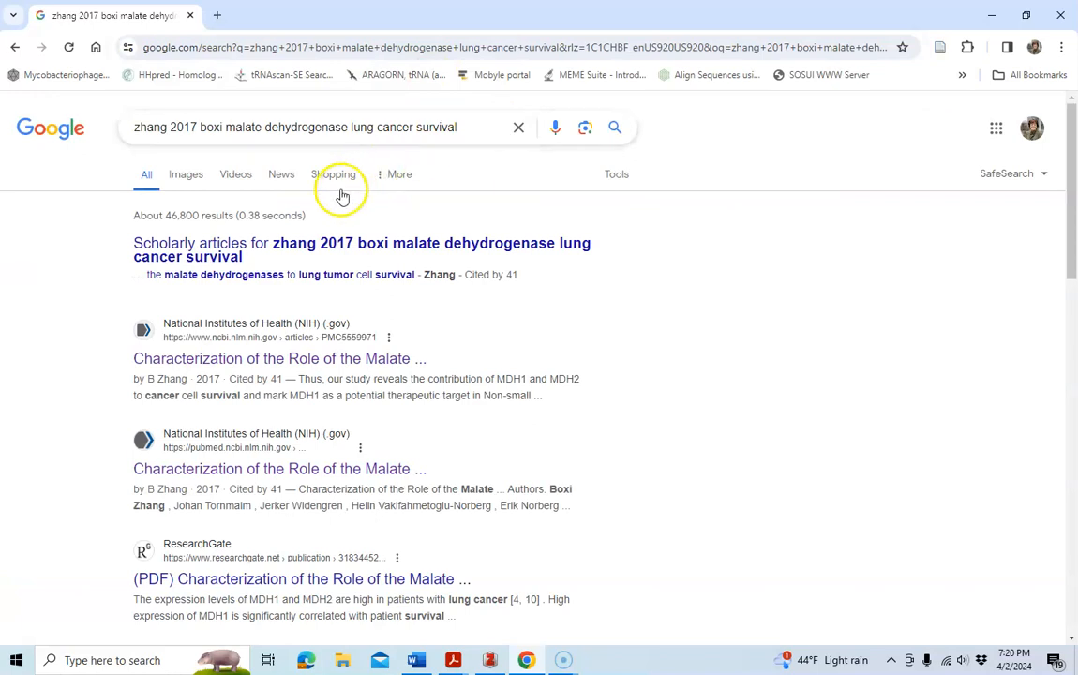
left_click(244, 359)
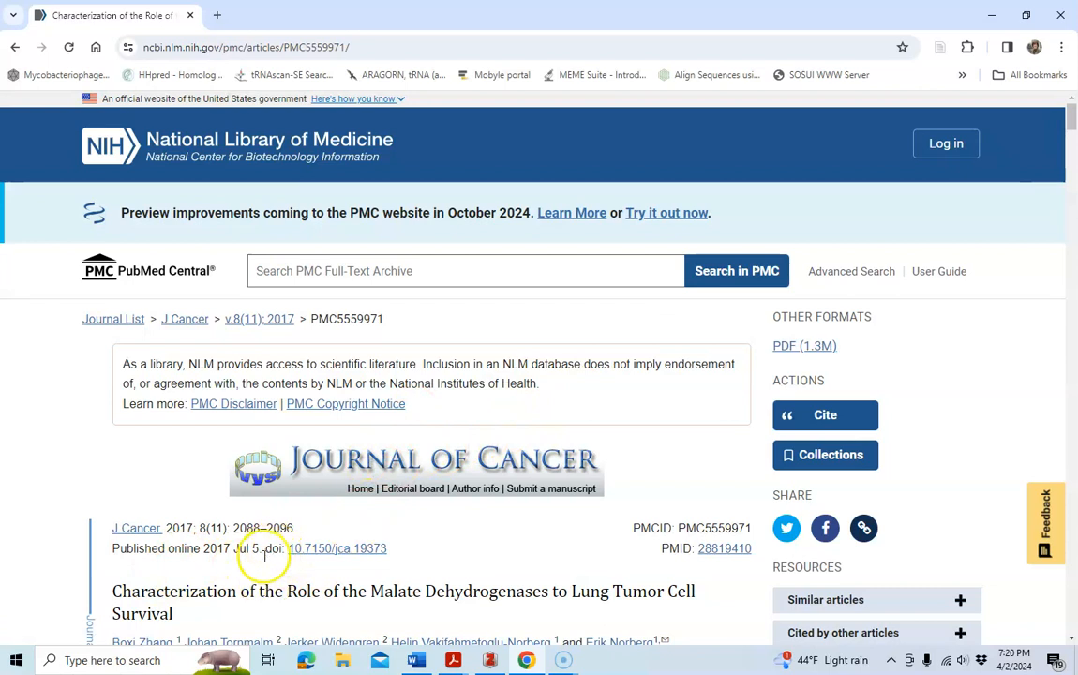
left_click(333, 549)
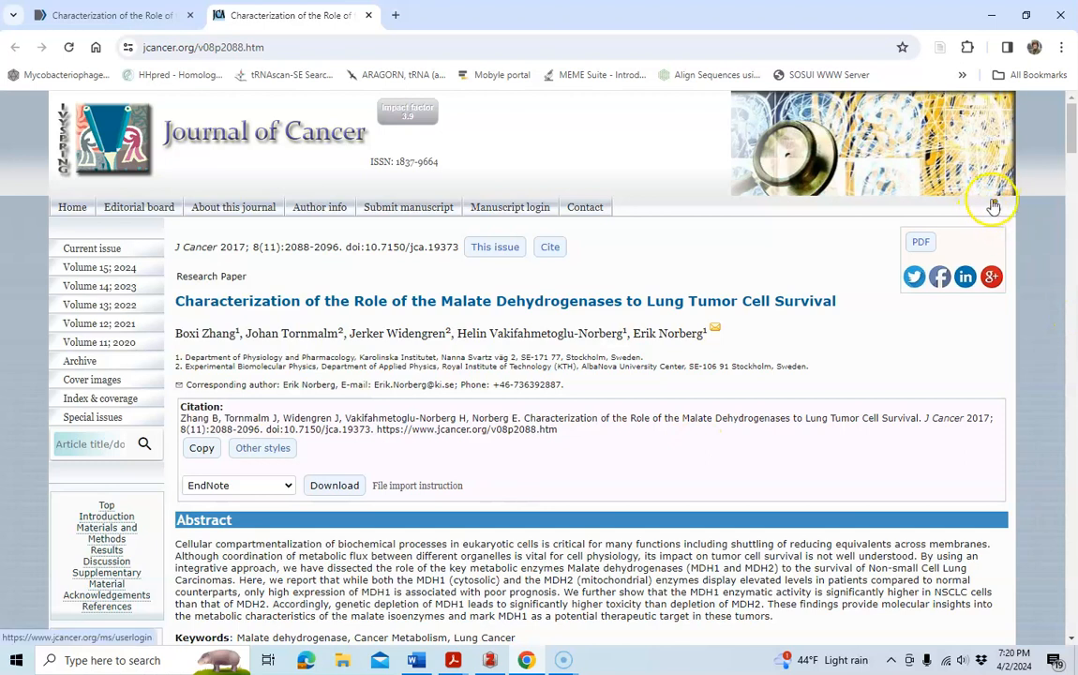
Save the Journal of Cancer article to Zotero with the browser connector.
left_click(942, 49)
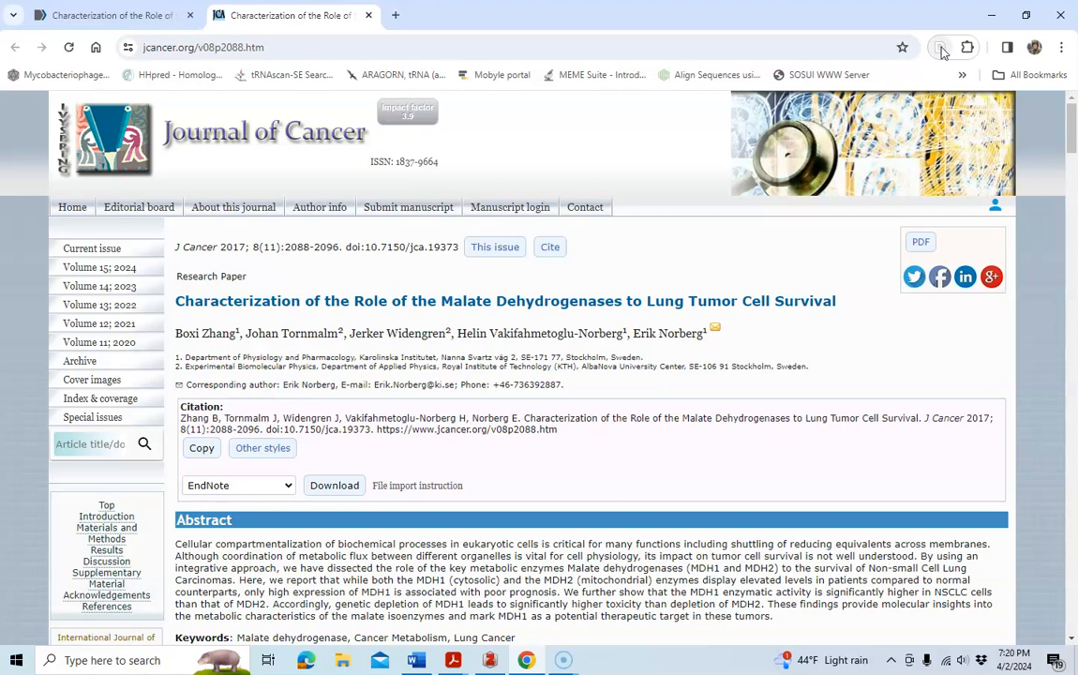
left_click(489, 661)
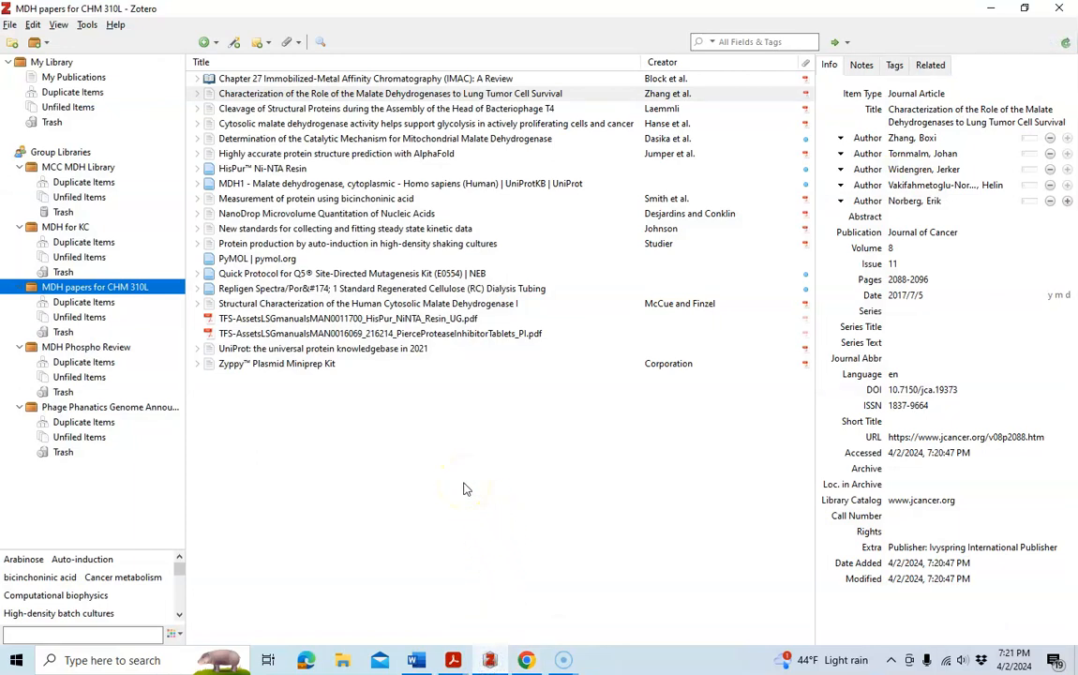
Rename the Zhang article's full-text PDF attachment from its parent metadata.
left_click(279, 95)
left_click(198, 95)
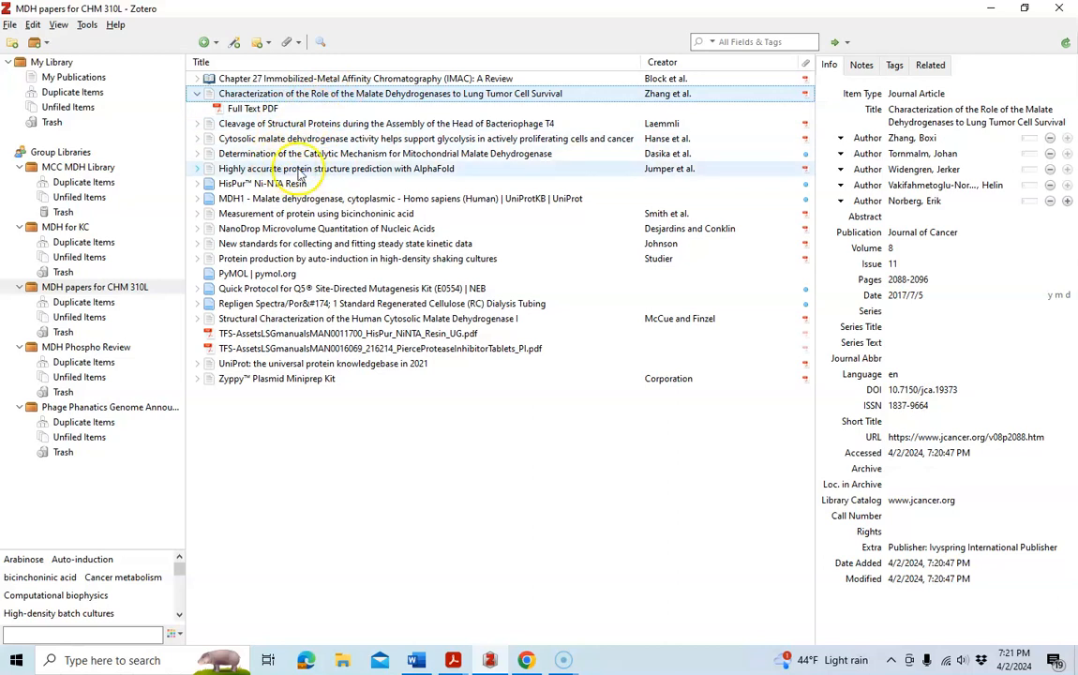
left_click(252, 110)
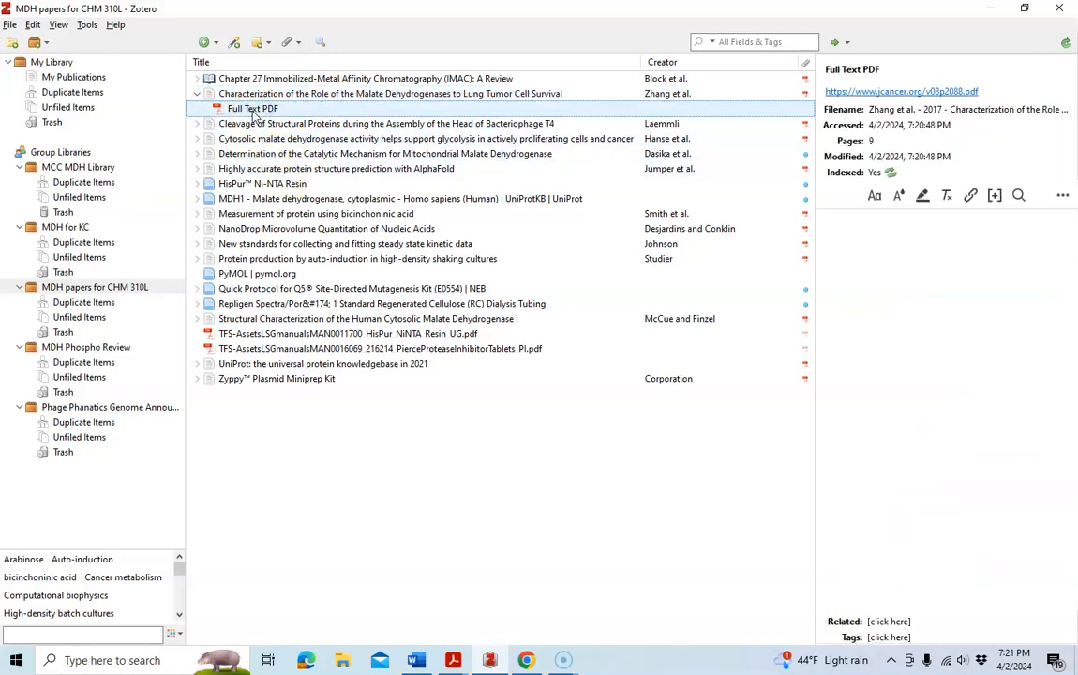
right_click(253, 113)
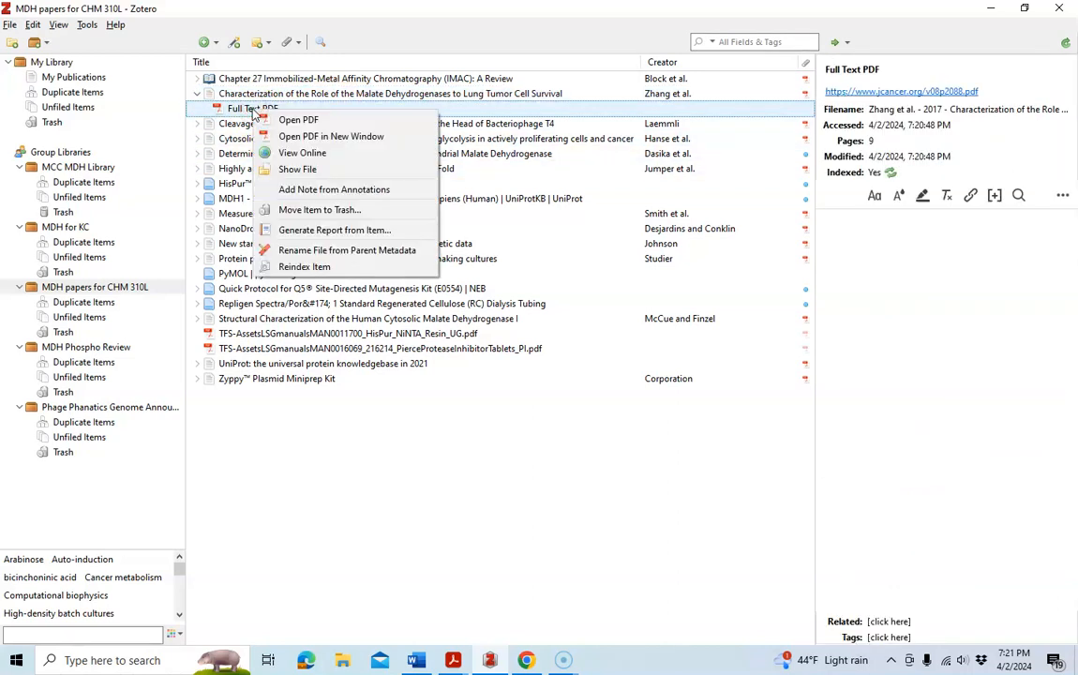
left_click(342, 253)
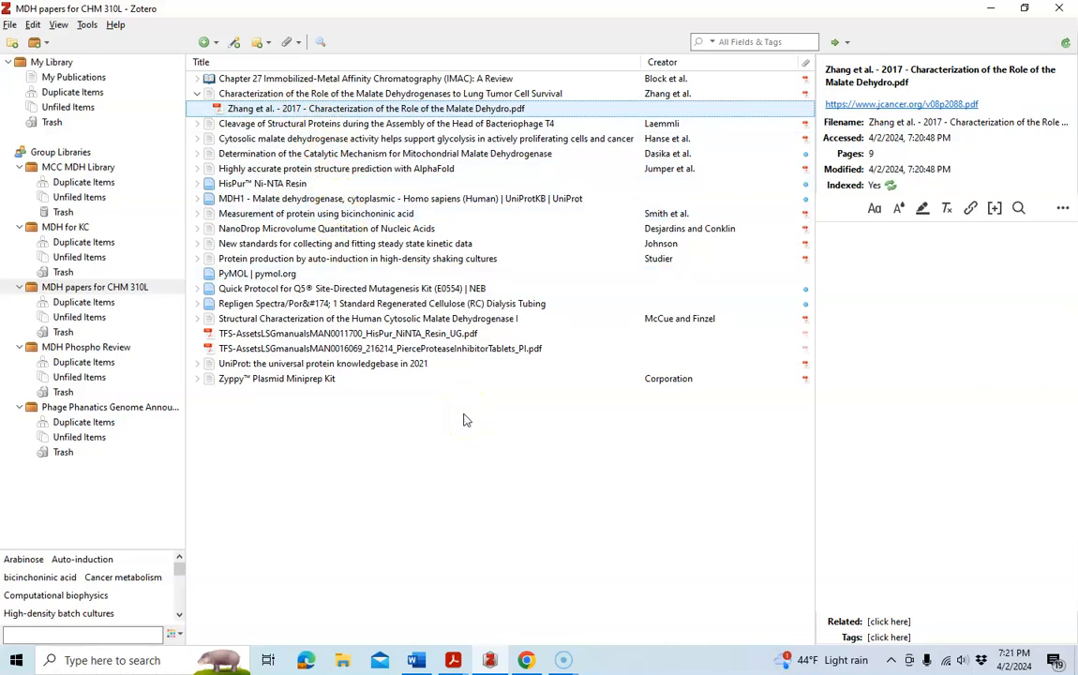
Open the Oldham 2015 hypoxia PDF in Acrobat to identify the next paper.
left_click(449, 661)
mouse_move(488, 662)
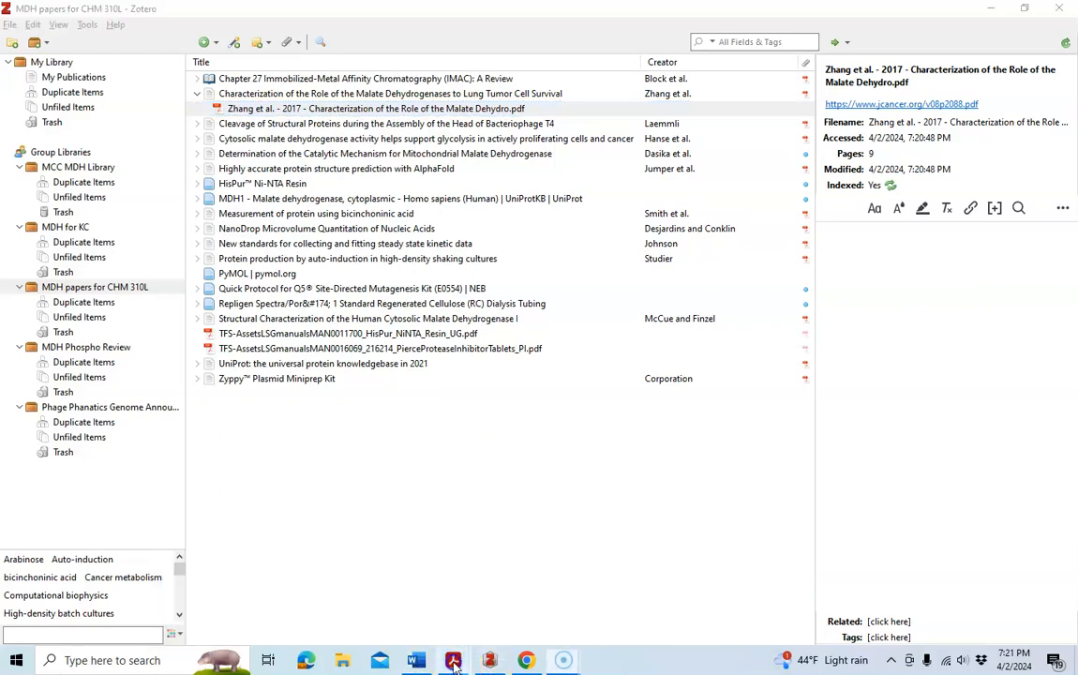
mouse_move(453, 661)
left_click(195, 619)
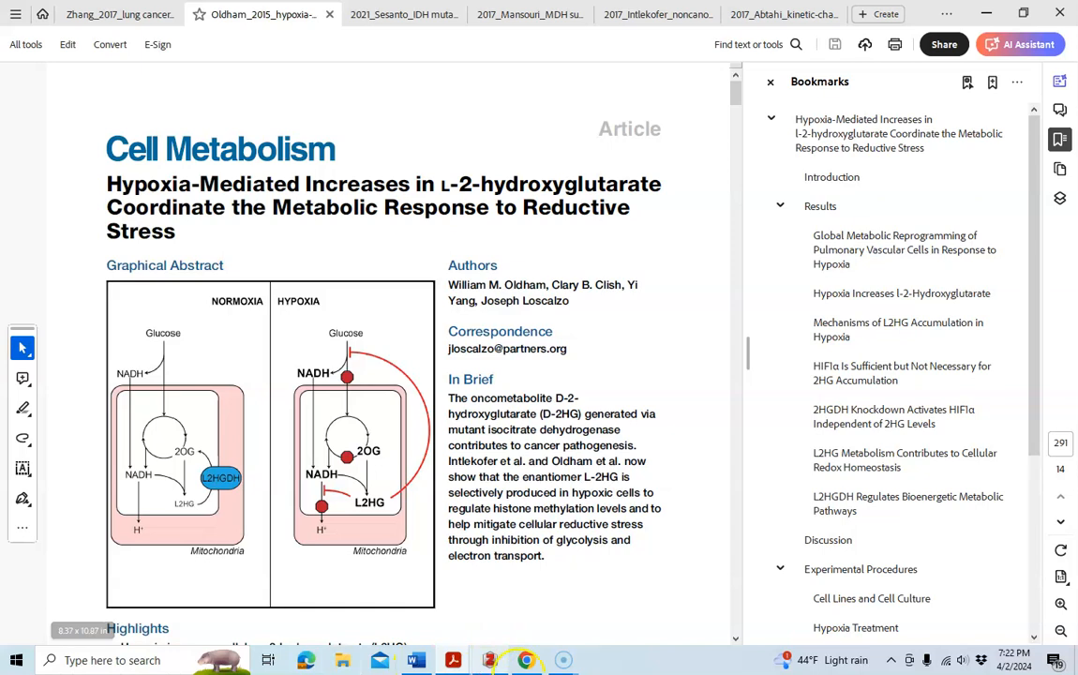
Search the web for oldham 2015 cell metabolism hydroxyglutarate hypoxia.
left_click(526, 660)
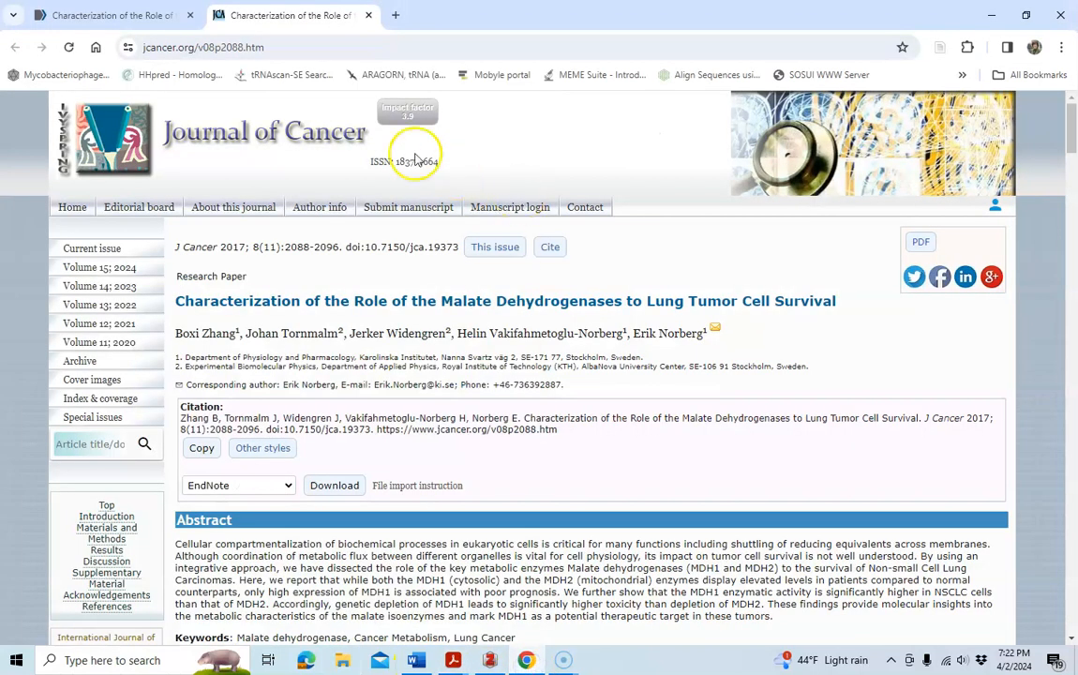
left_click(289, 47)
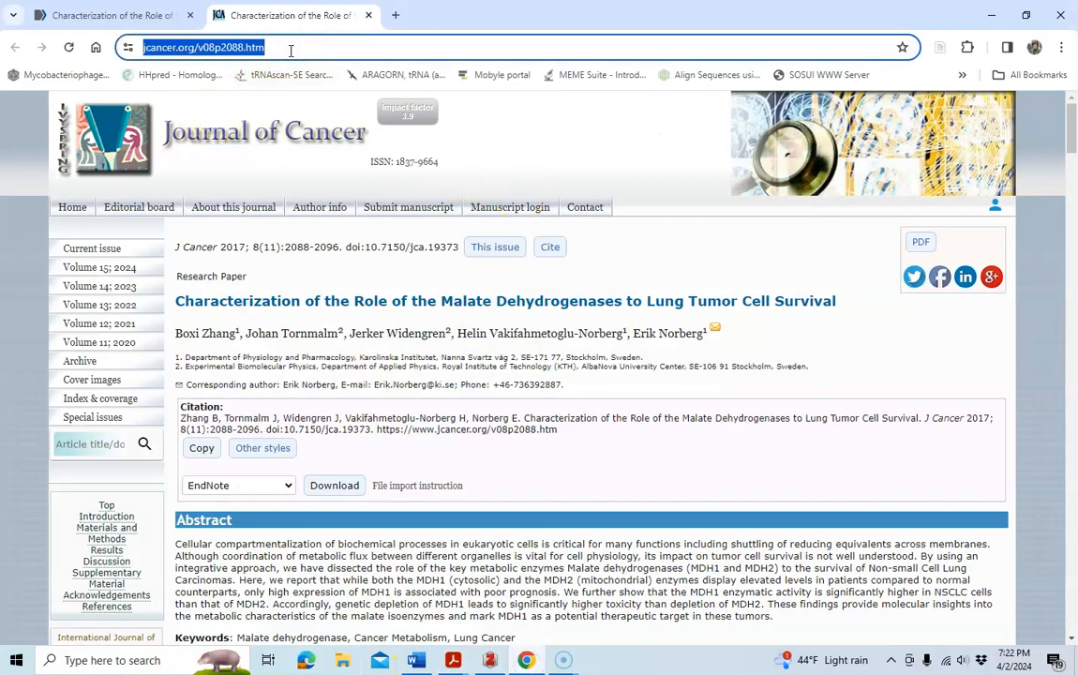
type("oldha")
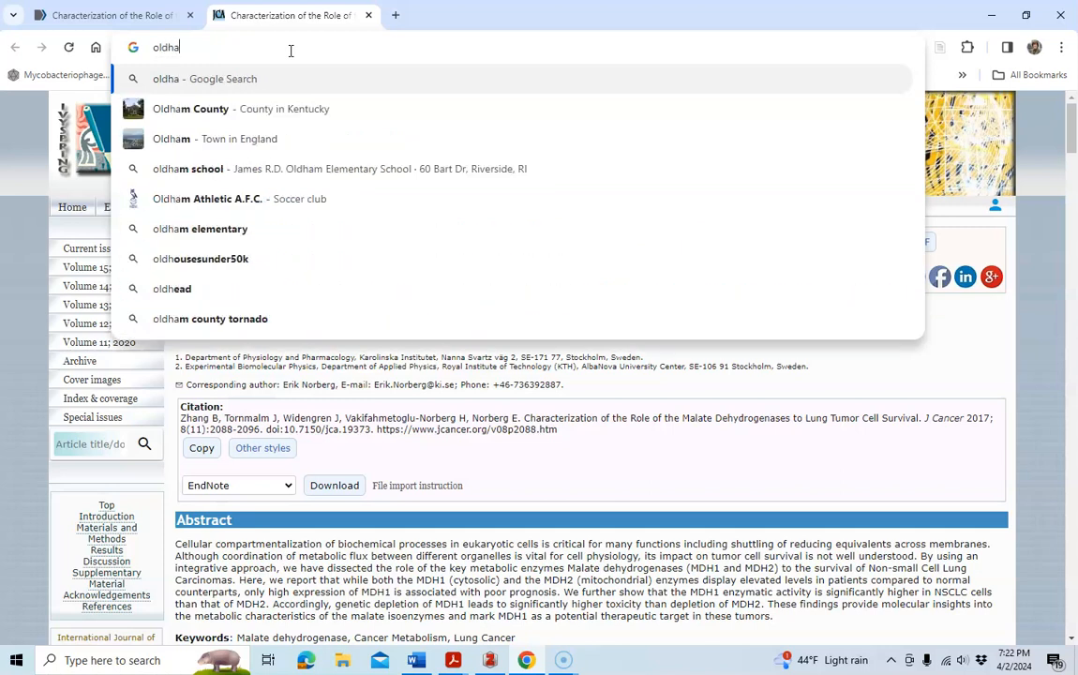
type("m 20")
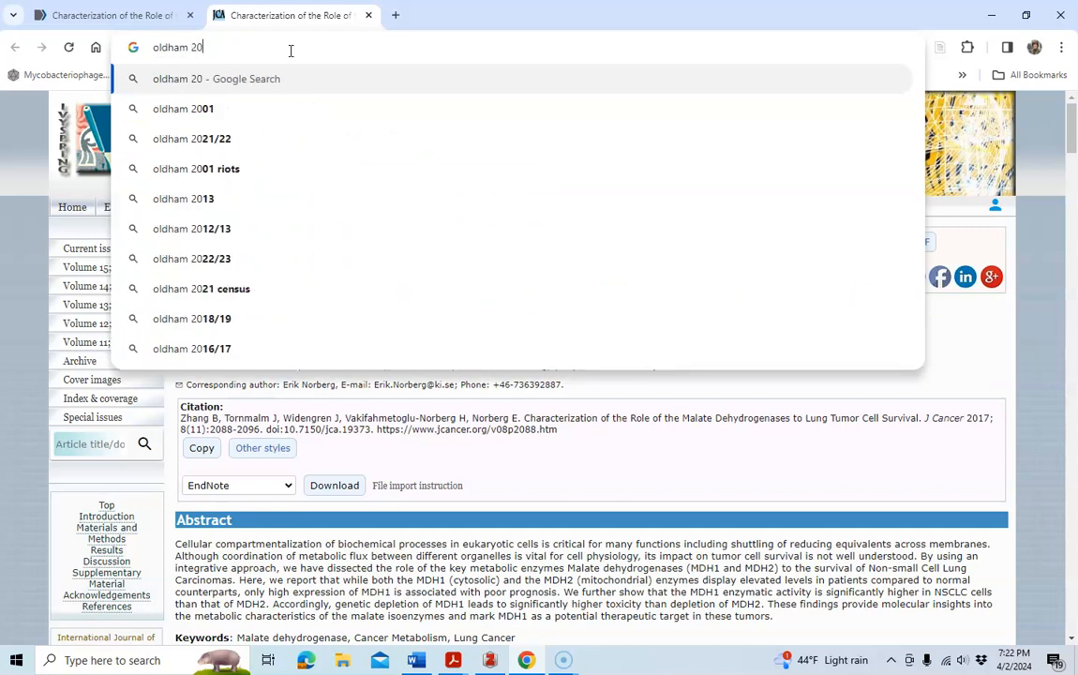
type("15 cell metabolism")
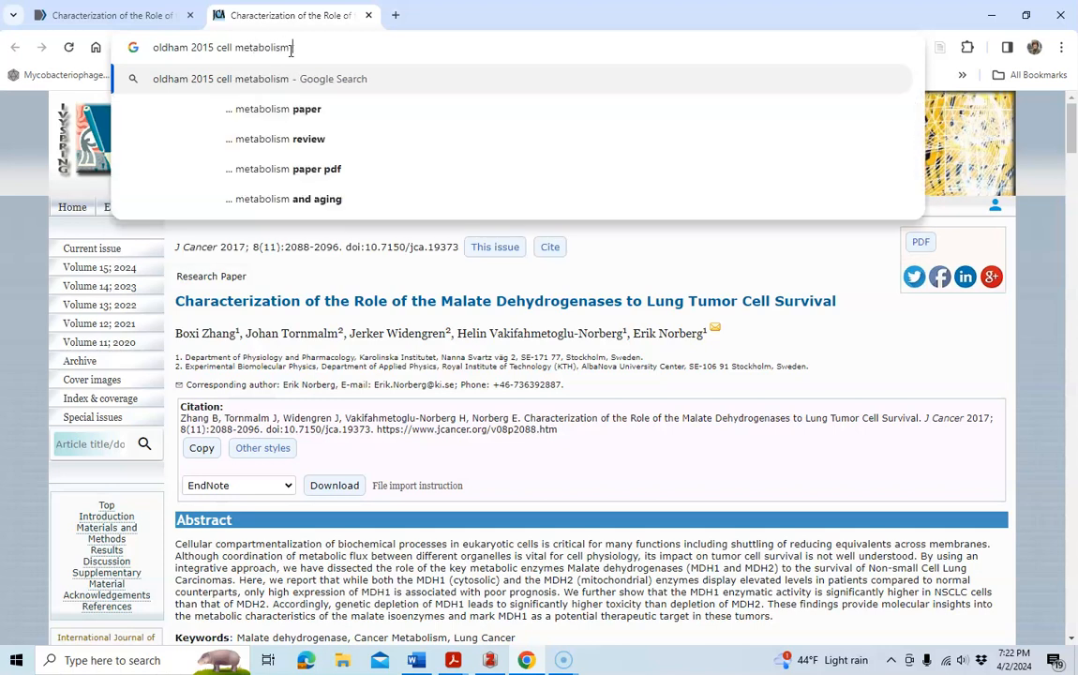
type(" hydro")
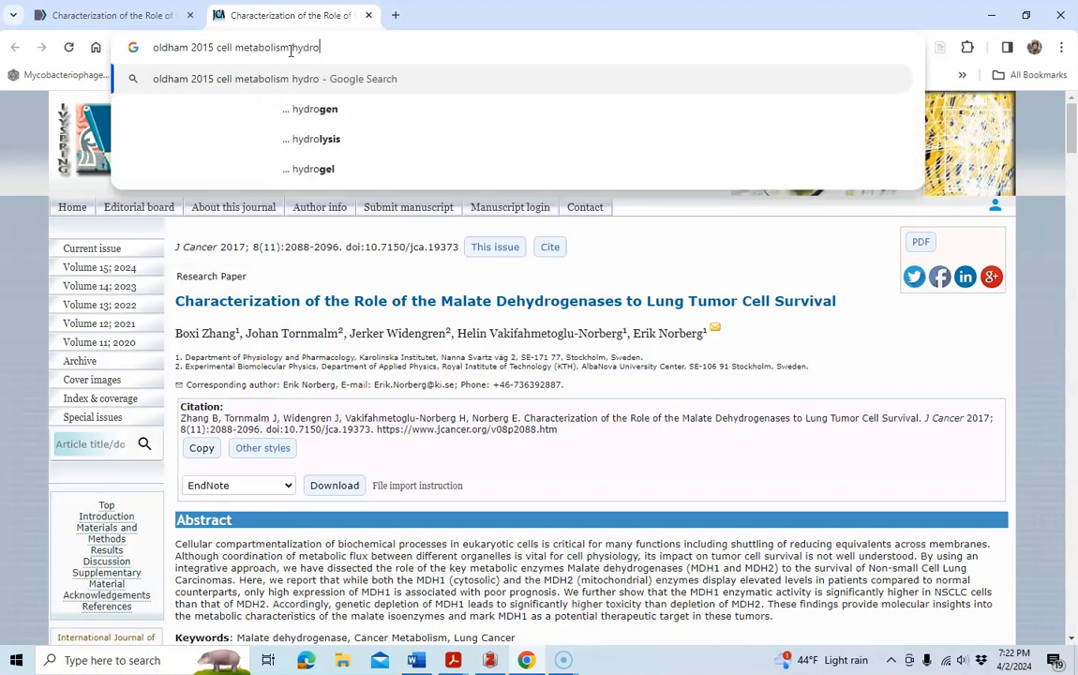
type("xyg")
type("u")
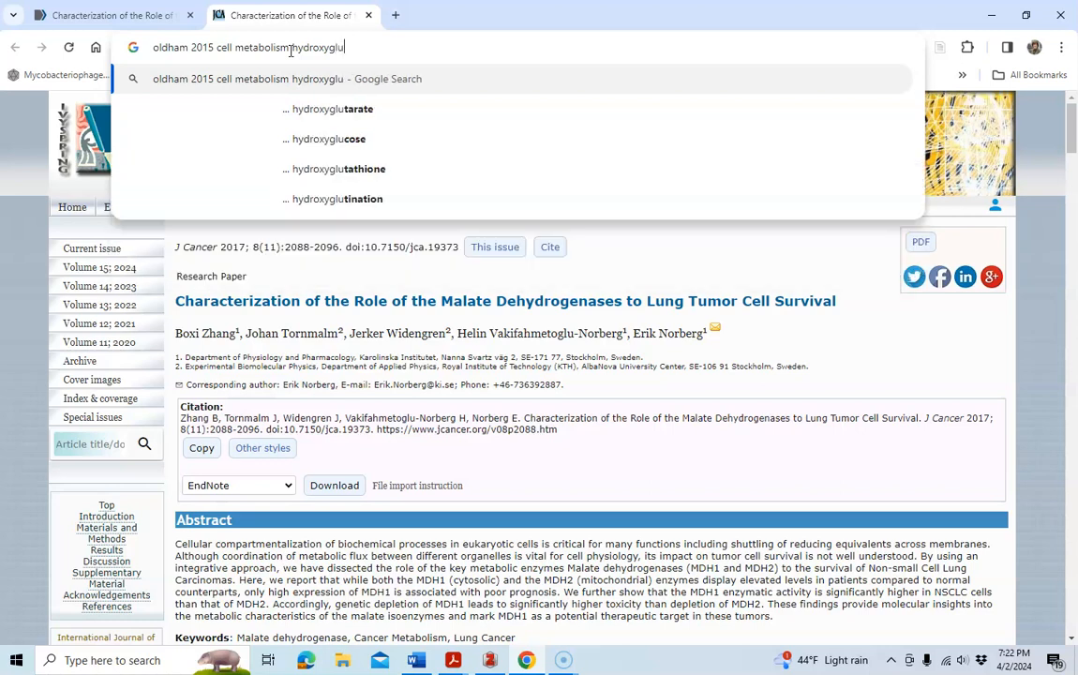
type("tarate hypoxia")
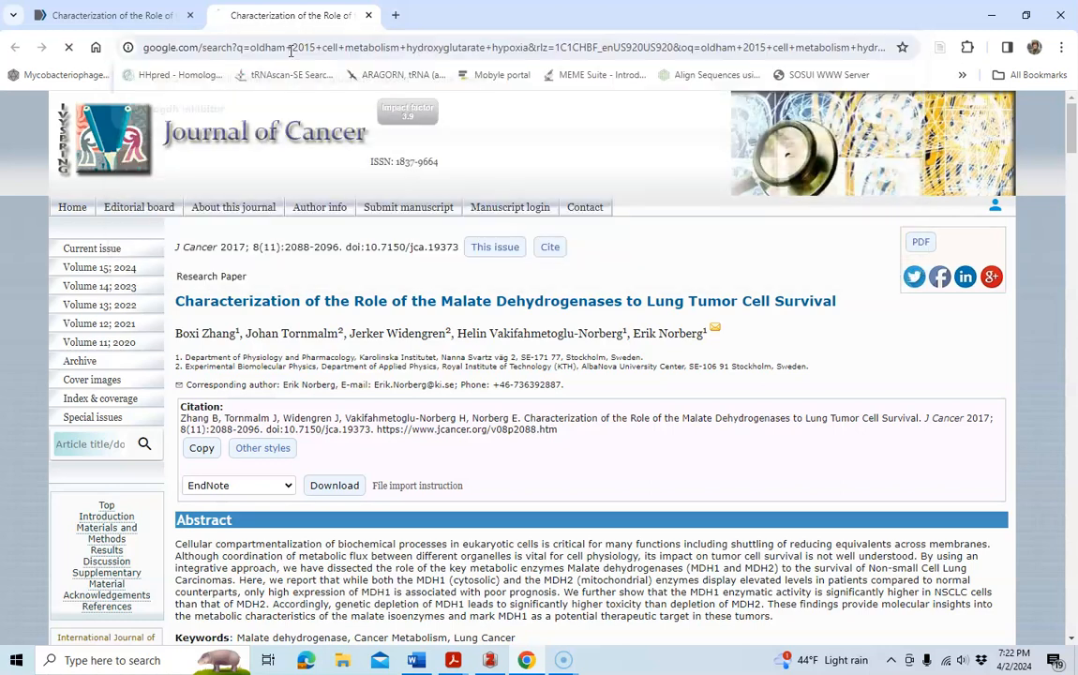
key("Return")
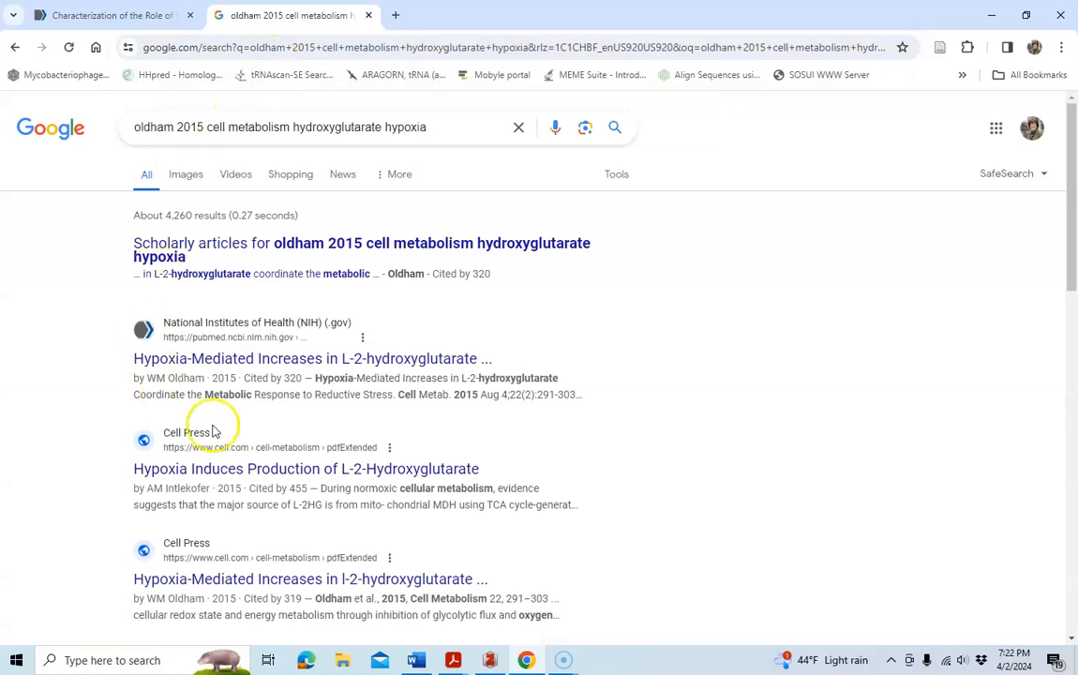
Open the PubMed entry for the Oldham hypoxia paper.
left_click(250, 362)
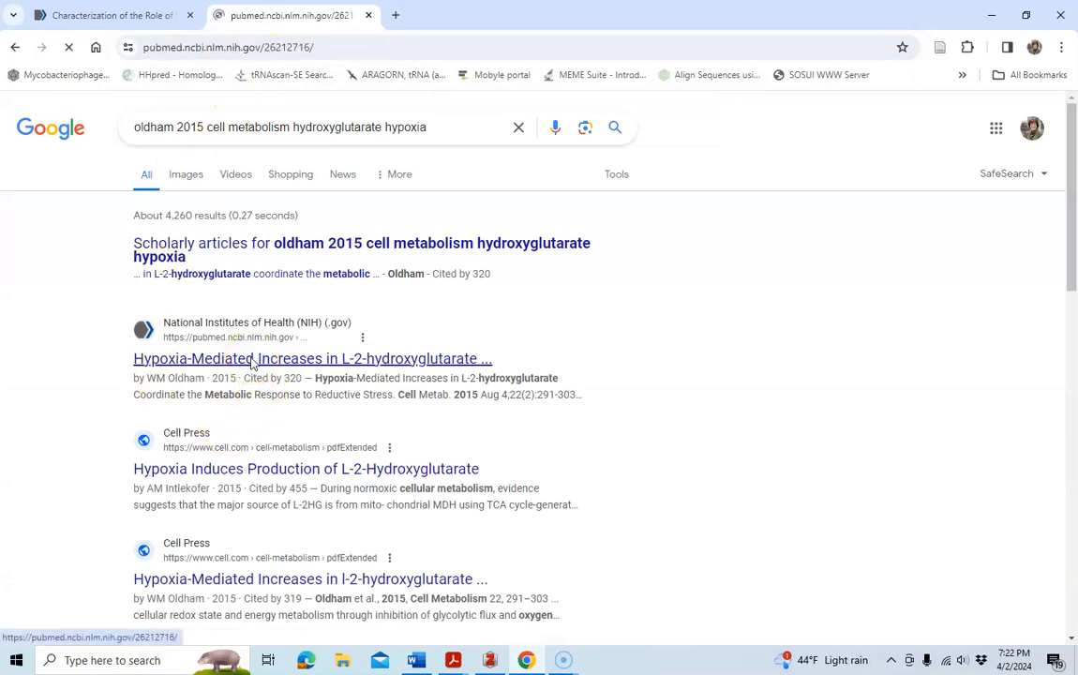
left_click(1074, 134)
left_click_drag(1075, 133, 1074, 147)
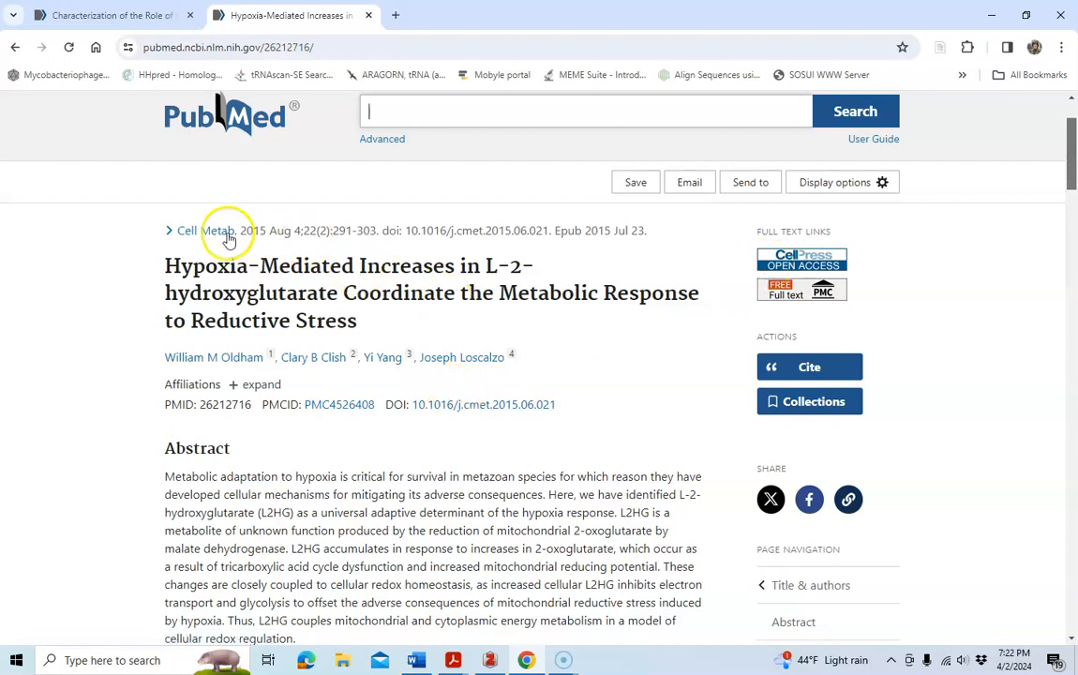
Follow the Cell Press full-text link and save the Oldham article to Zotero with the connector.
left_click(483, 408)
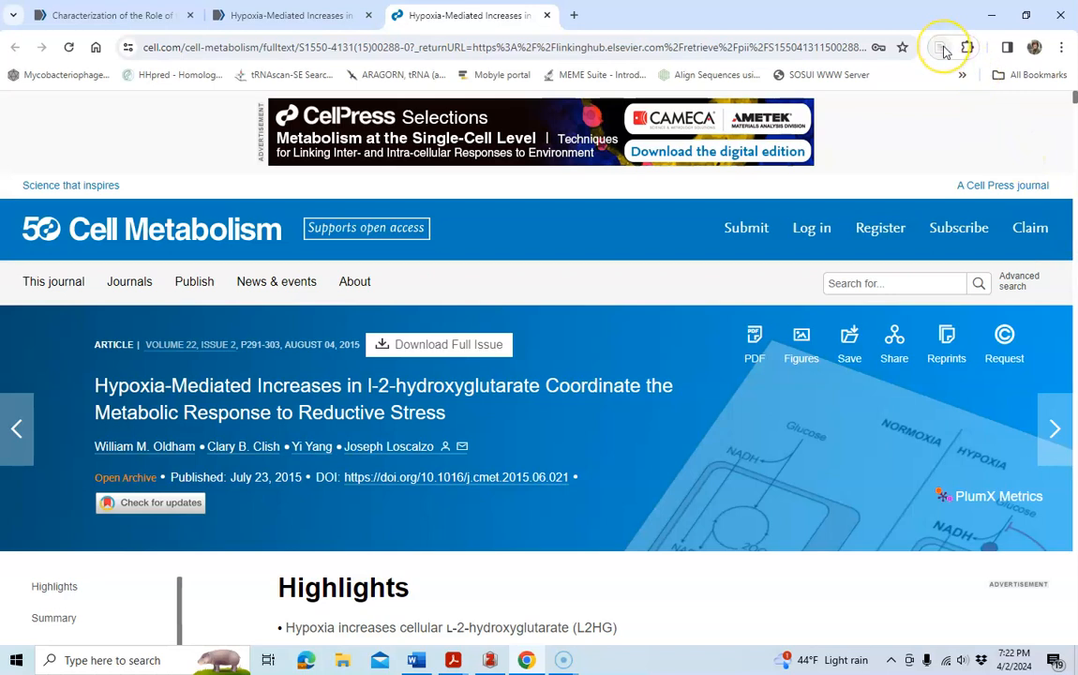
left_click(943, 48)
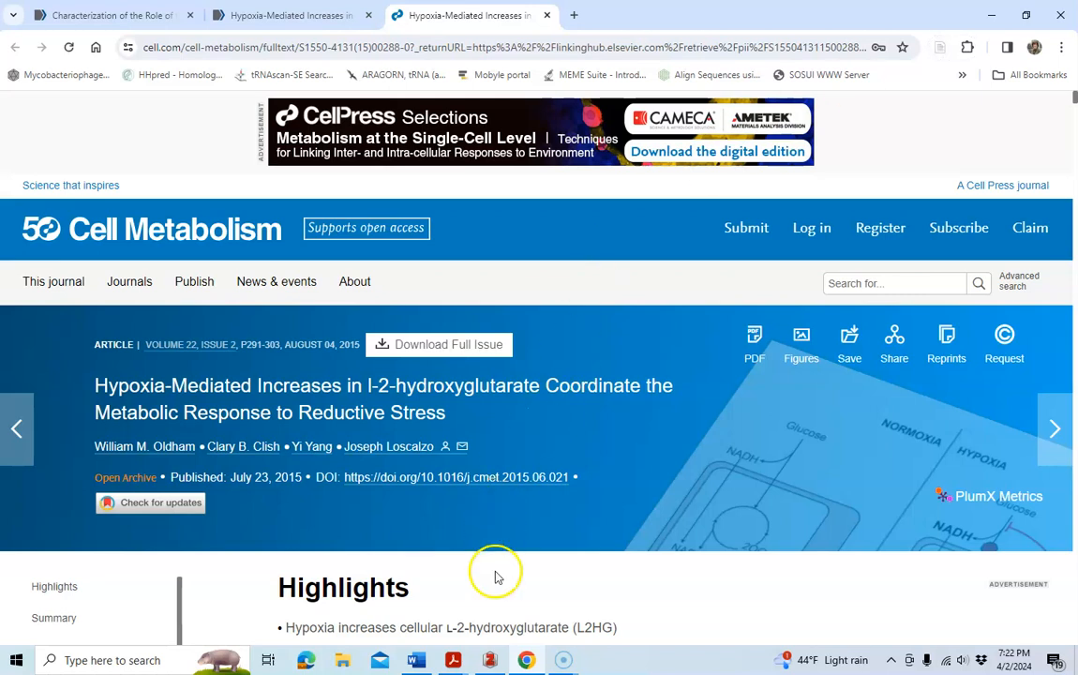
Rename the Oldham hypoxia article's full-text PDF from its parent metadata in the CHM 310L collection.
left_click(489, 660)
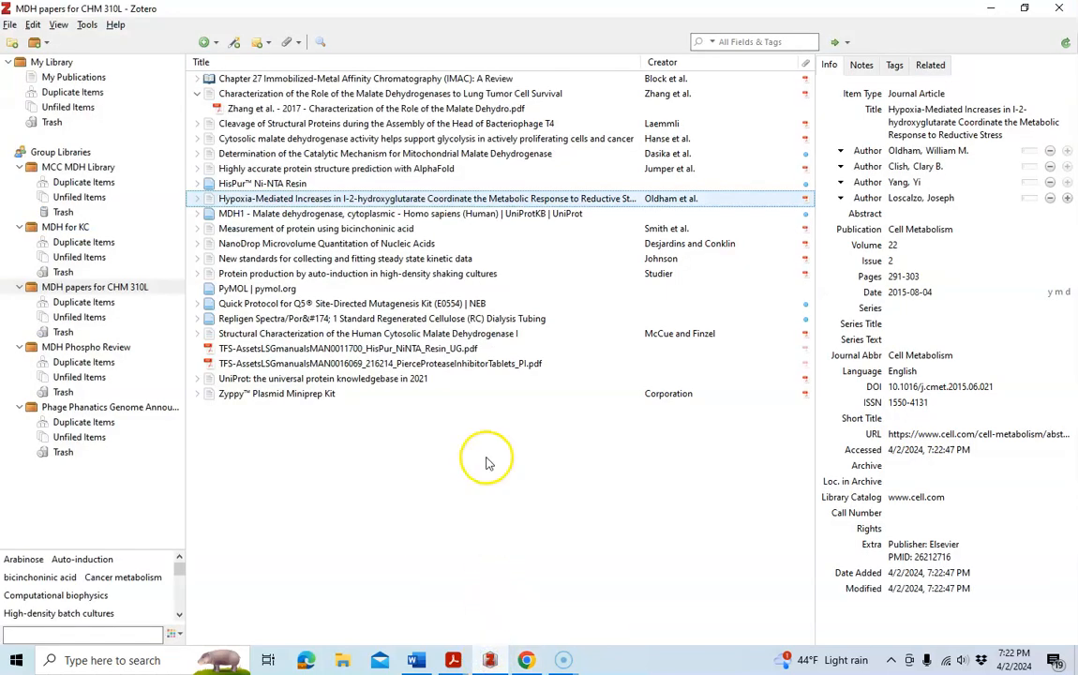
left_click(197, 199)
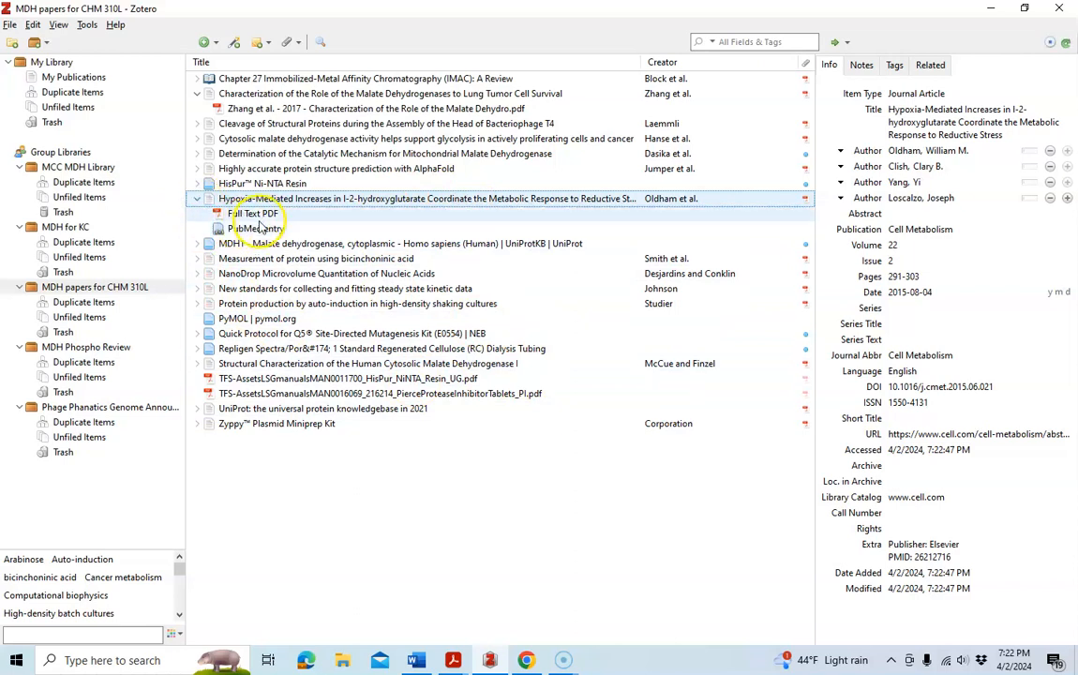
left_click(259, 216)
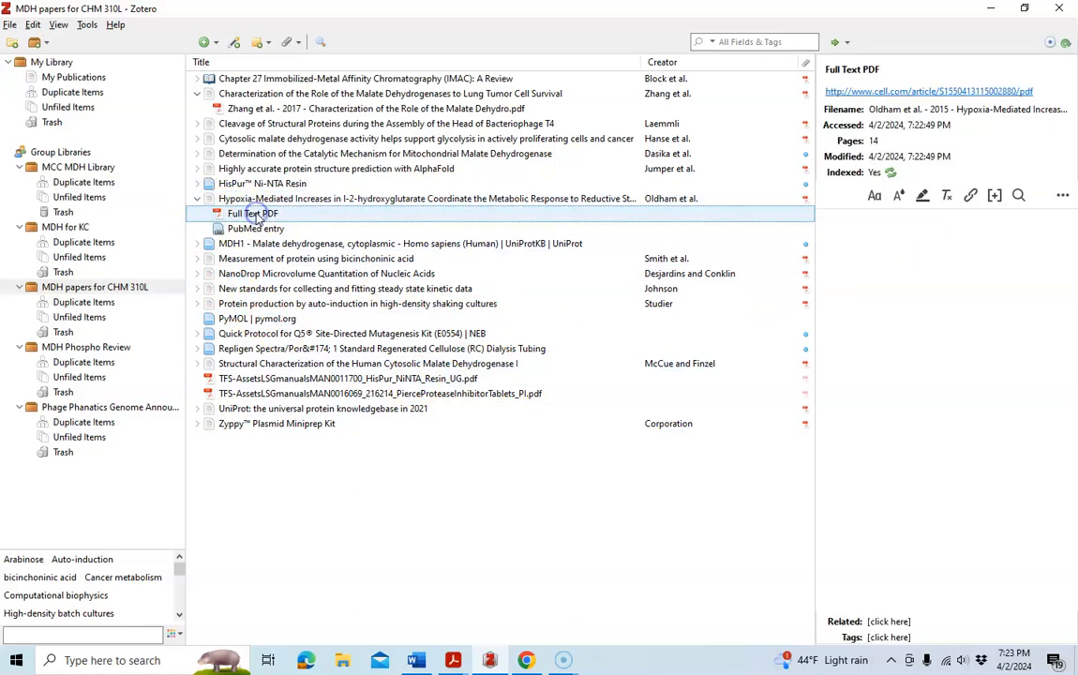
right_click(258, 215)
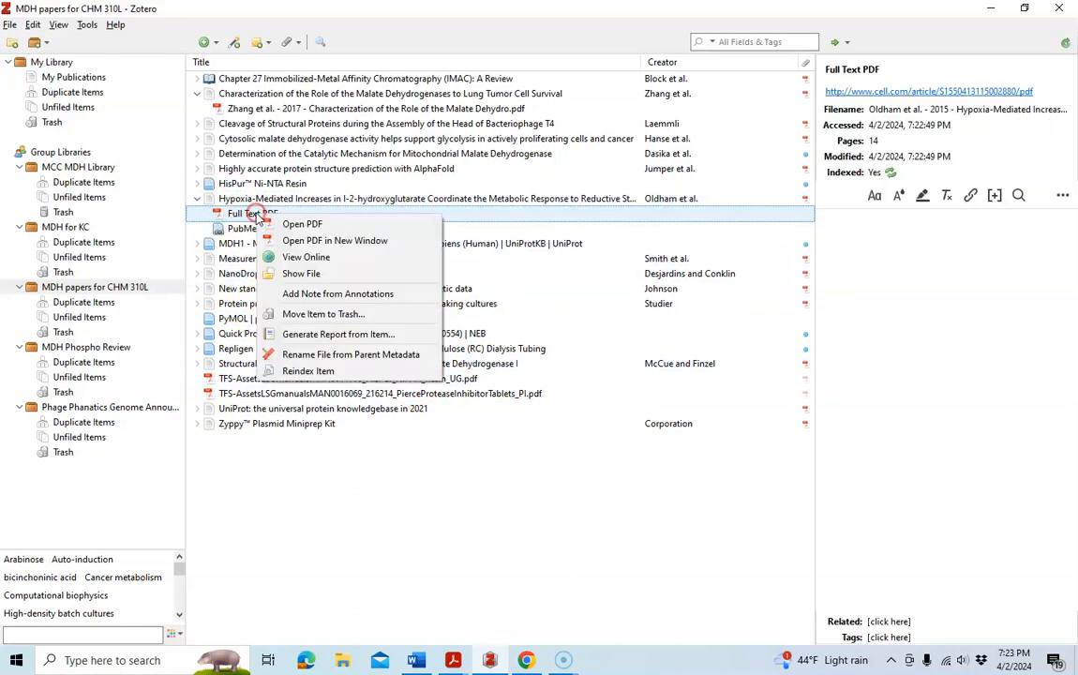
left_click(339, 354)
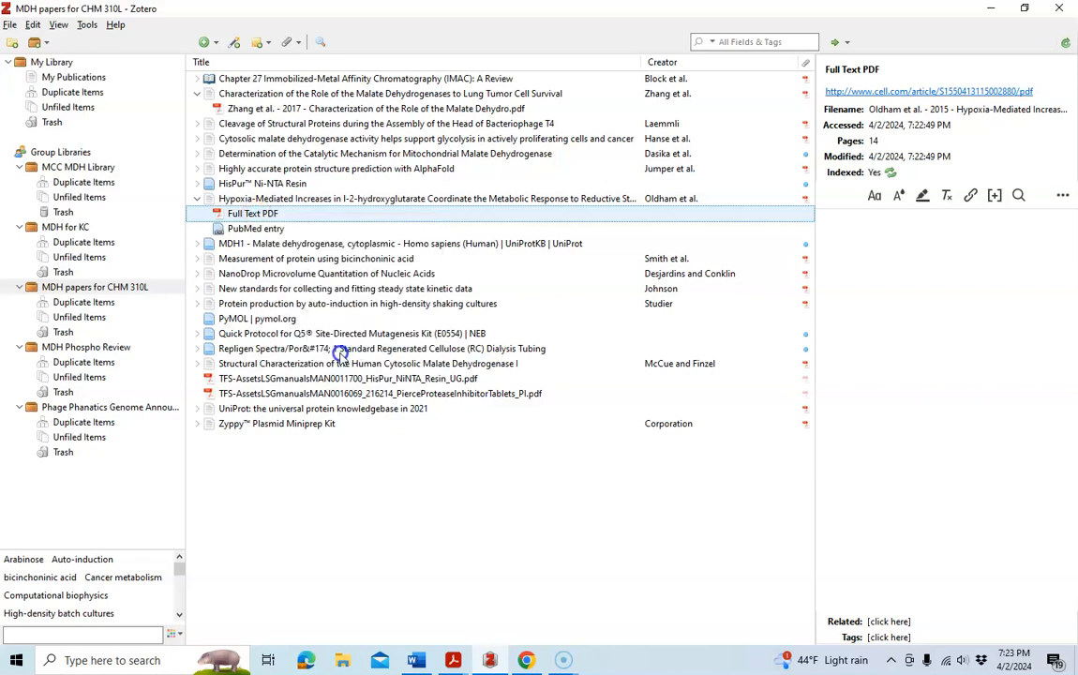
left_click(196, 198)
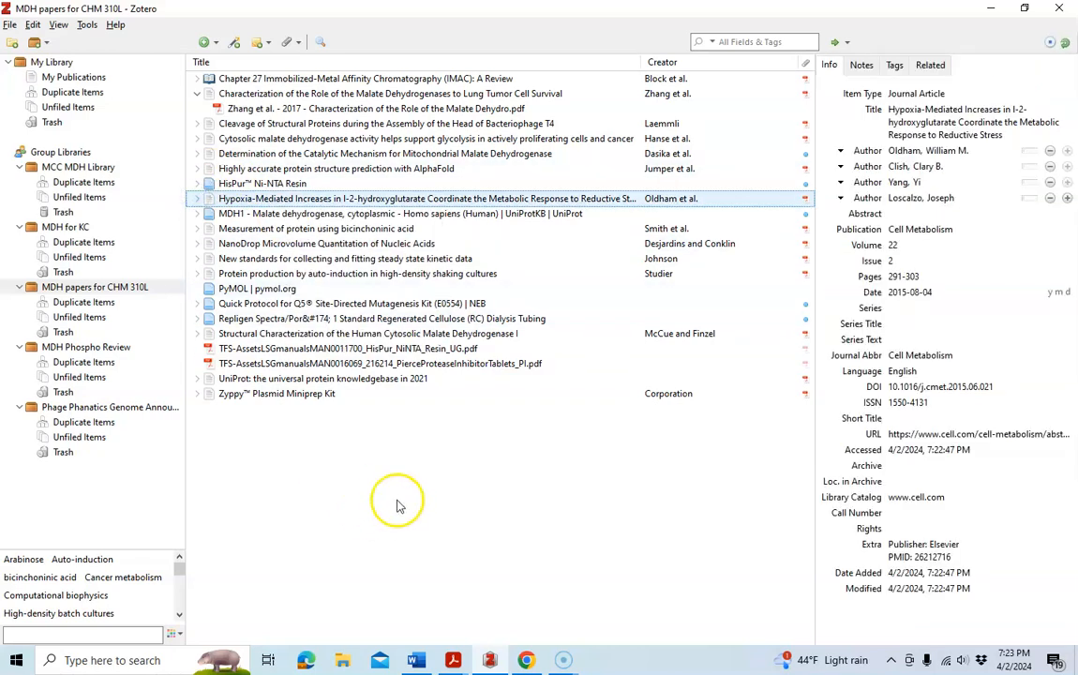
left_click(197, 94)
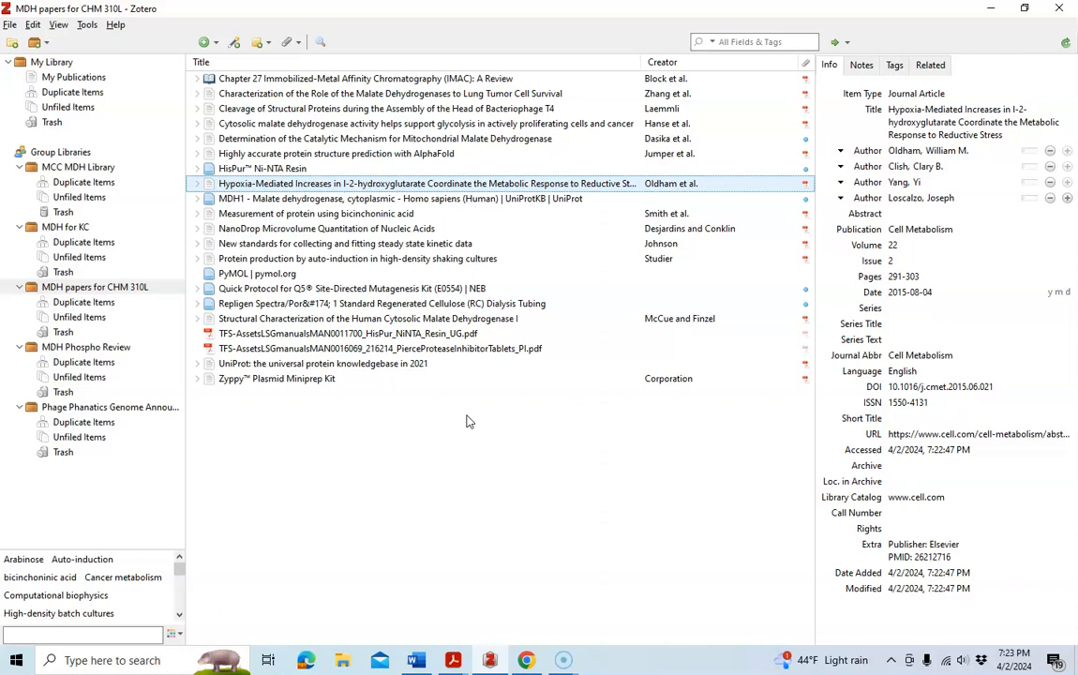
Open the Zymo Research website in a new browser tab.
left_click(526, 661)
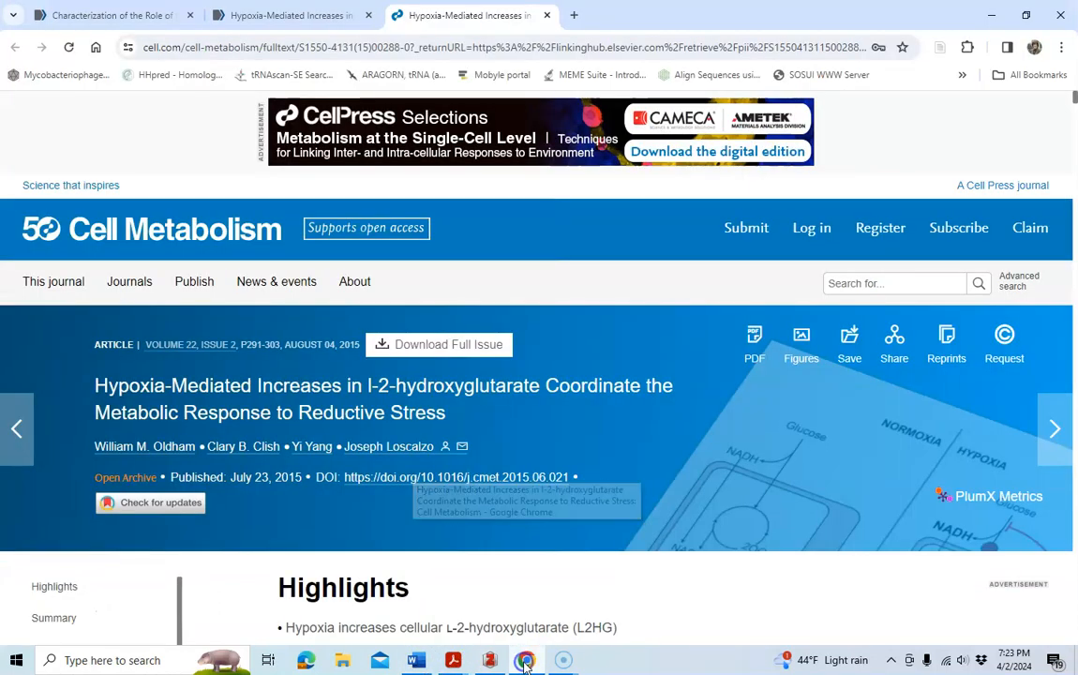
left_click(573, 15)
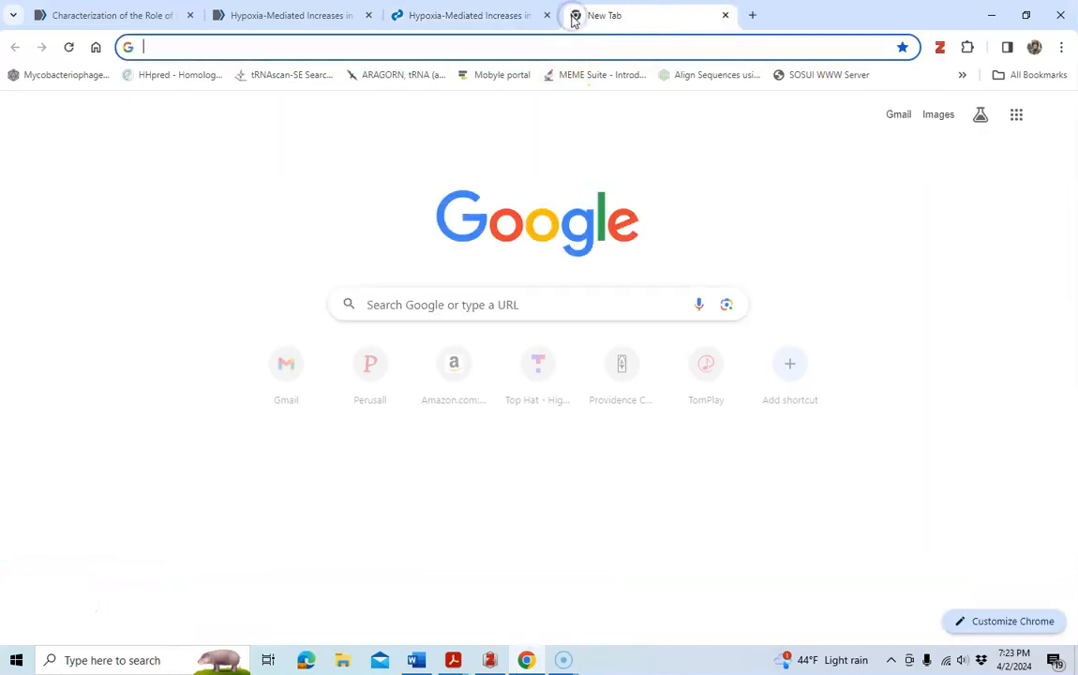
type("zymo")
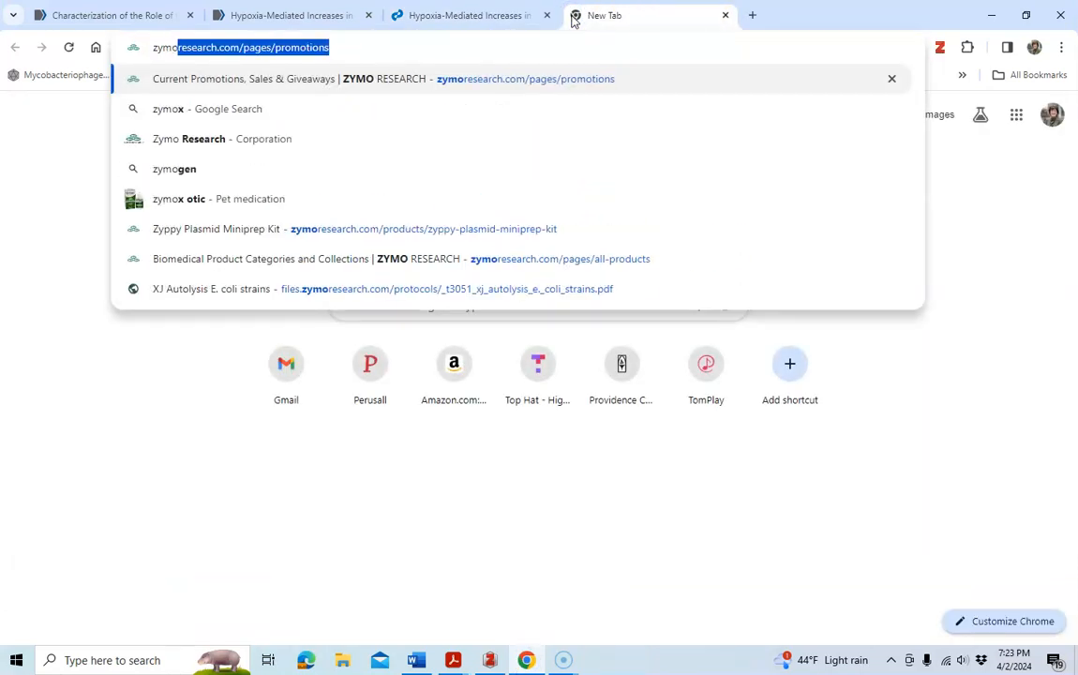
key("Return")
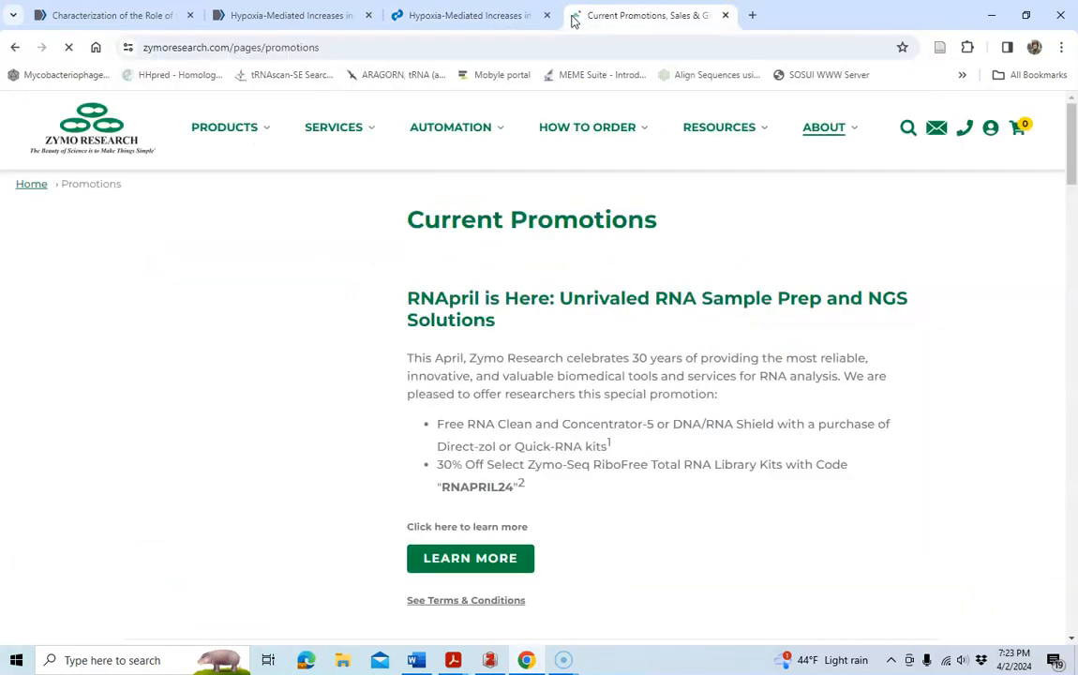
Search the Zymo Research site for Xjb(DE3).
left_click(229, 131)
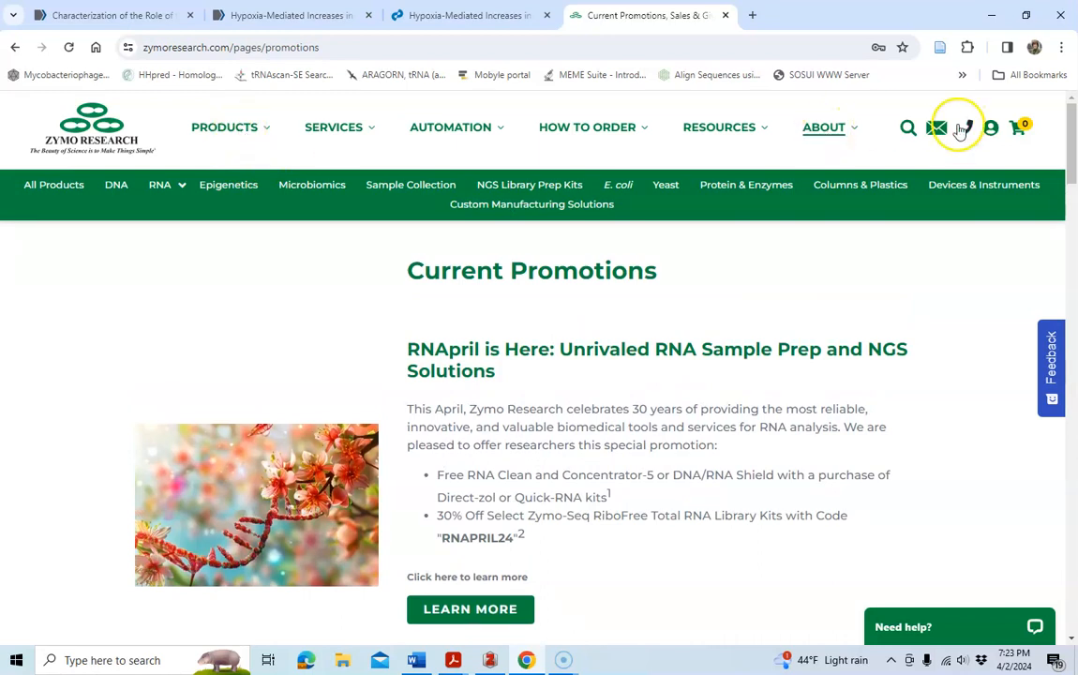
left_click(906, 131)
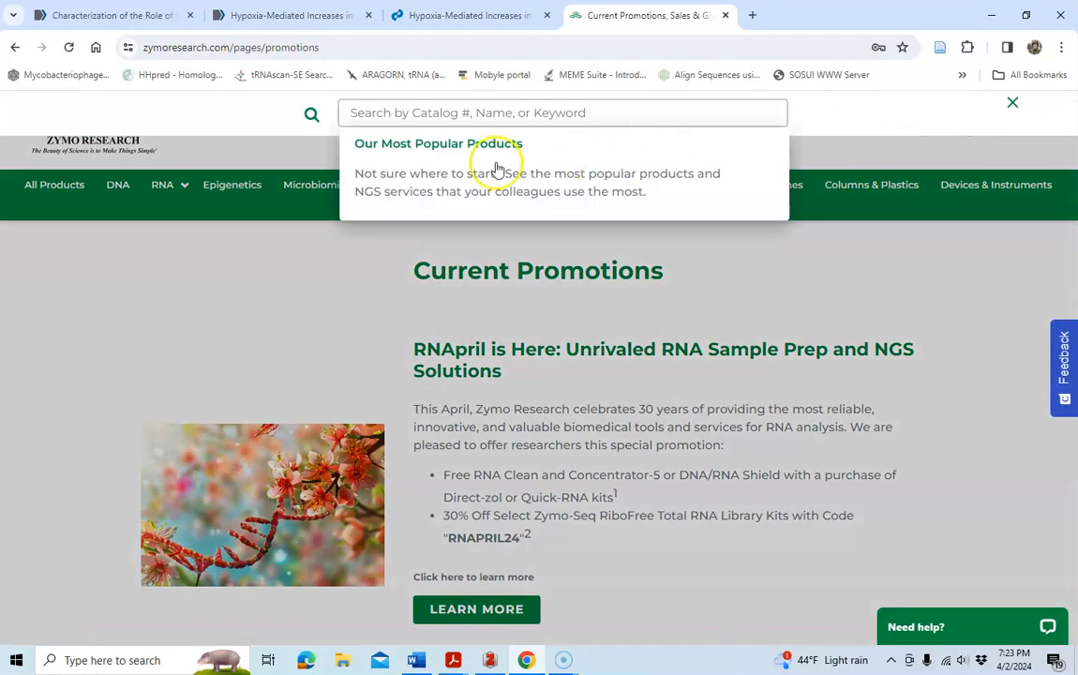
type("Xjb(DE3")
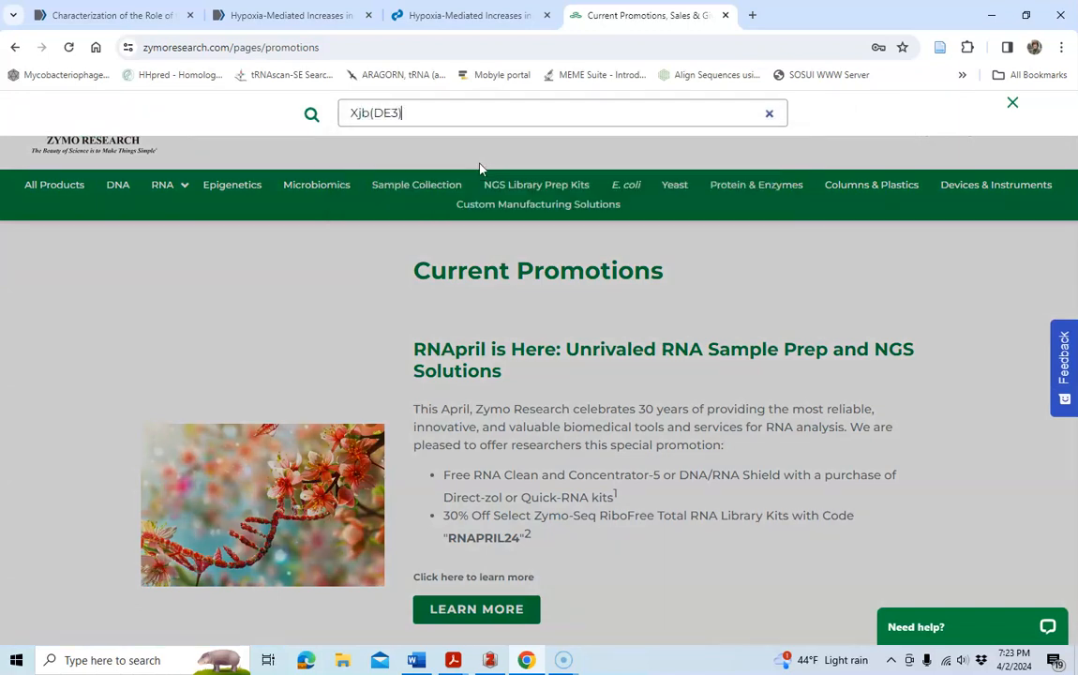
type(")")
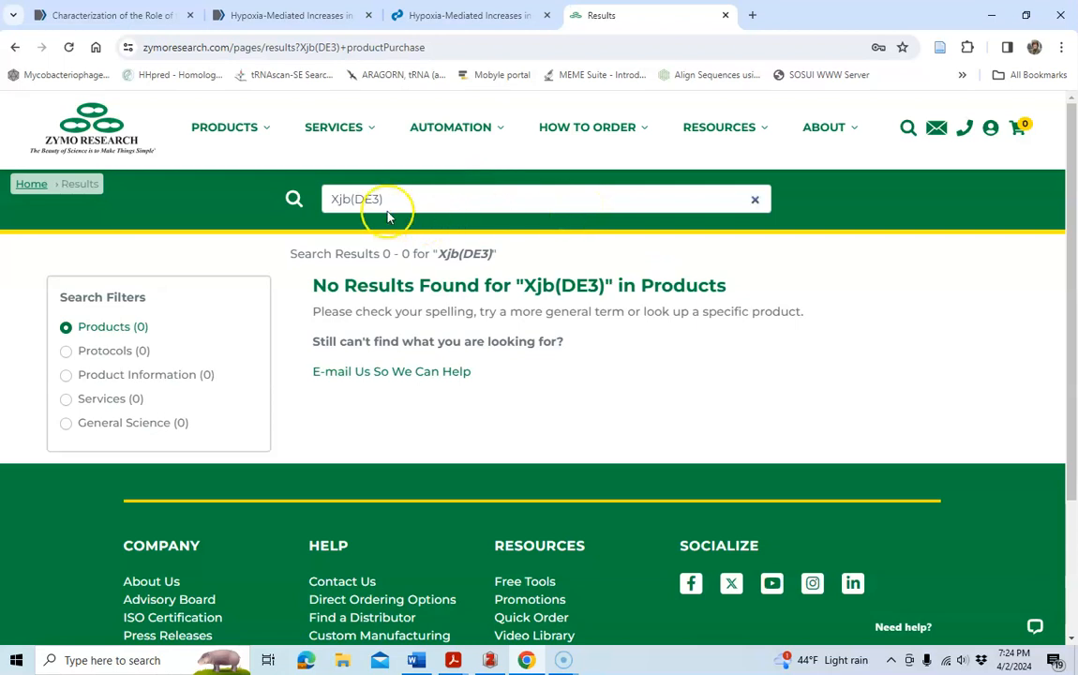
Open the Mix & Go! XJb (DE3) Autolysis Competent Cells product page and save it to Zotero with the connector.
left_click(356, 200)
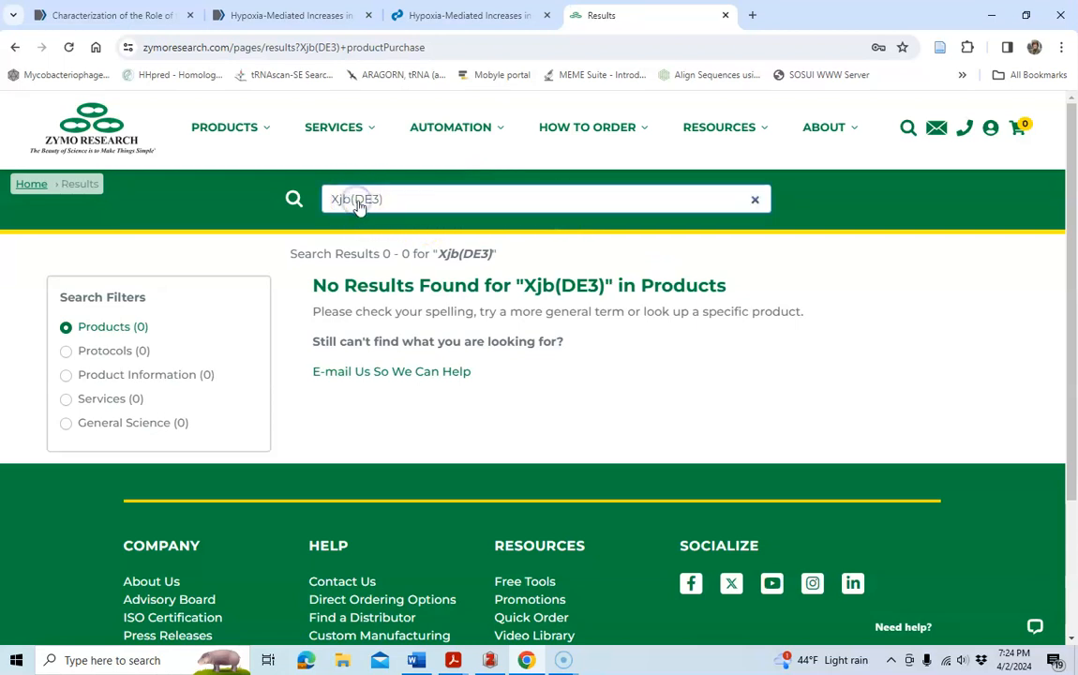
left_click(404, 206)
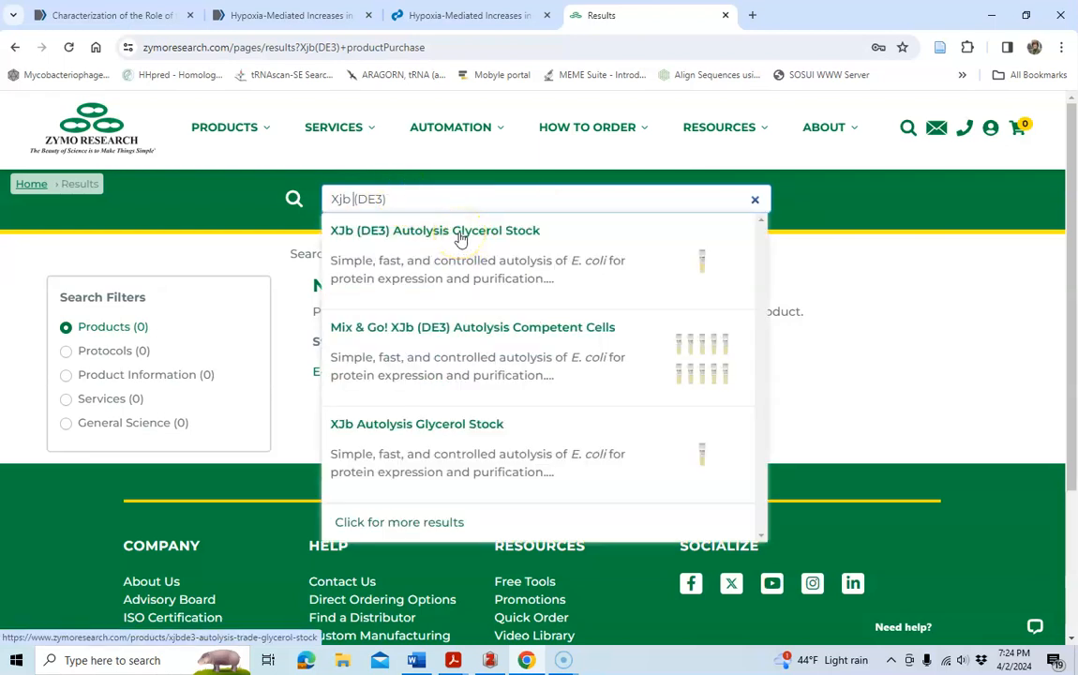
left_click(450, 336)
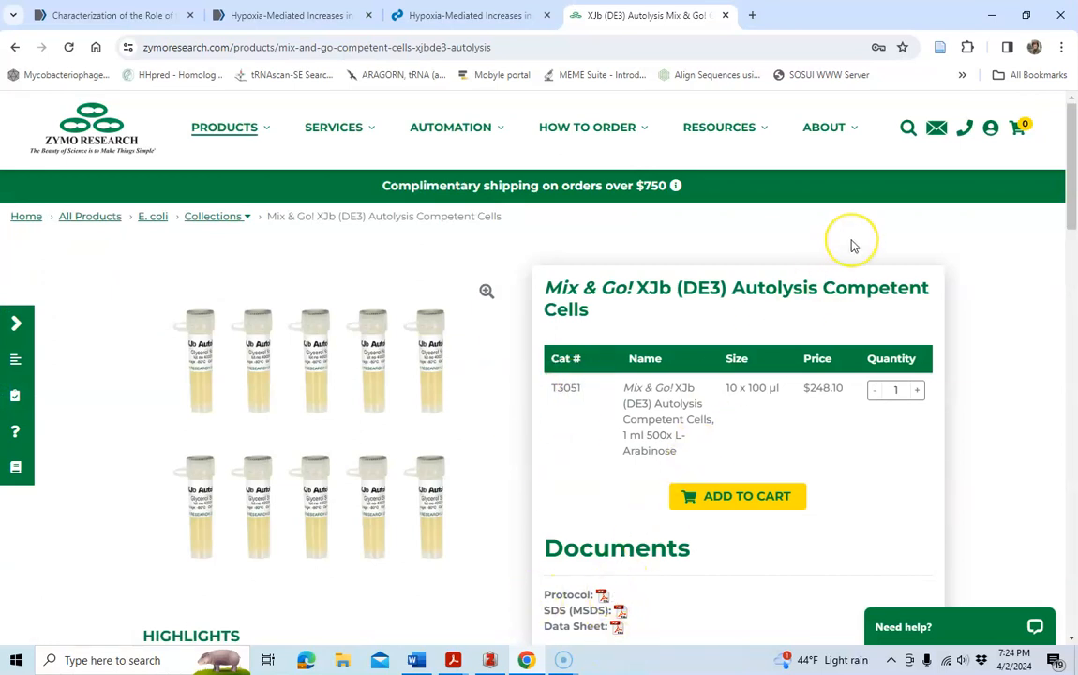
left_click(939, 49)
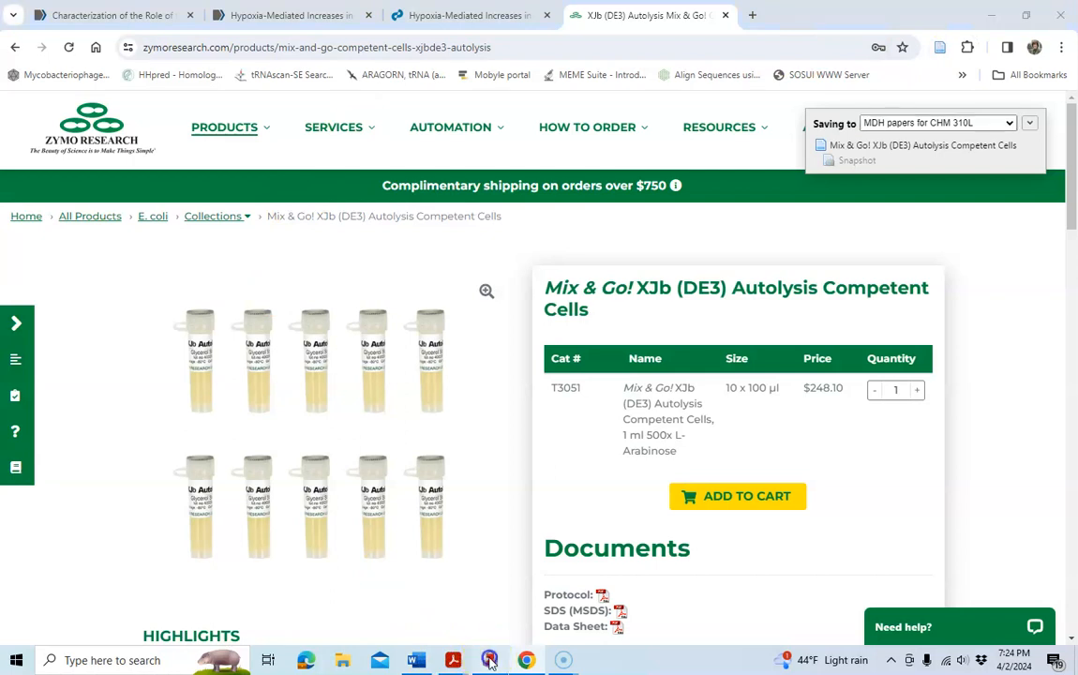
Check the saved Mix & Go! XJb (DE3) item and its snapshot in the Zotero collection.
left_click(489, 660)
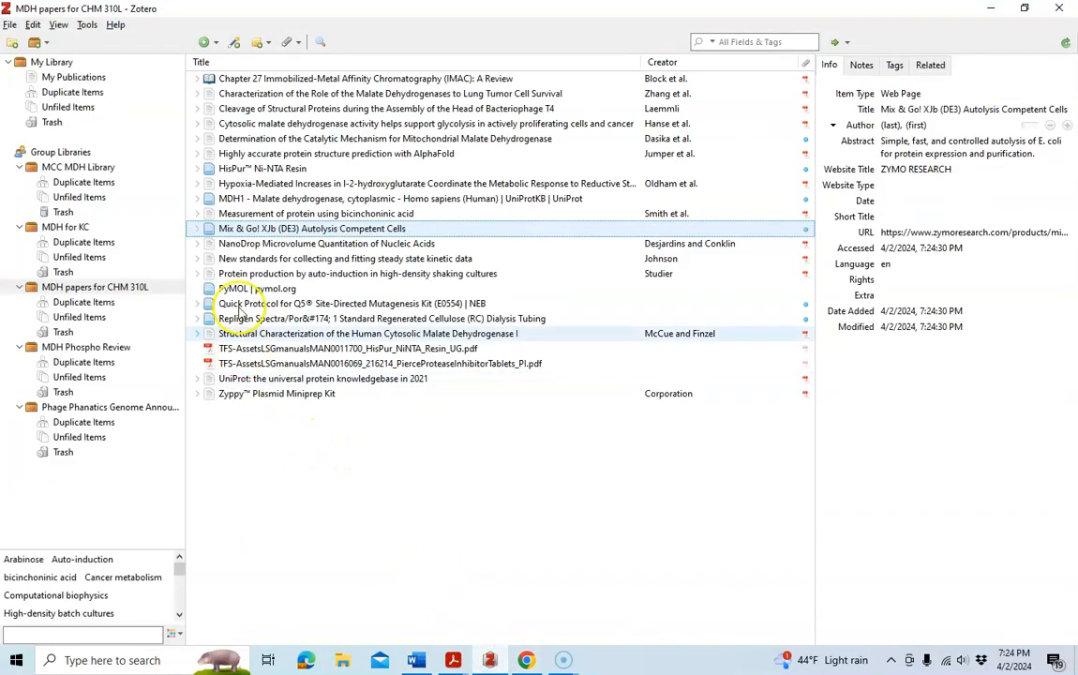
left_click(197, 230)
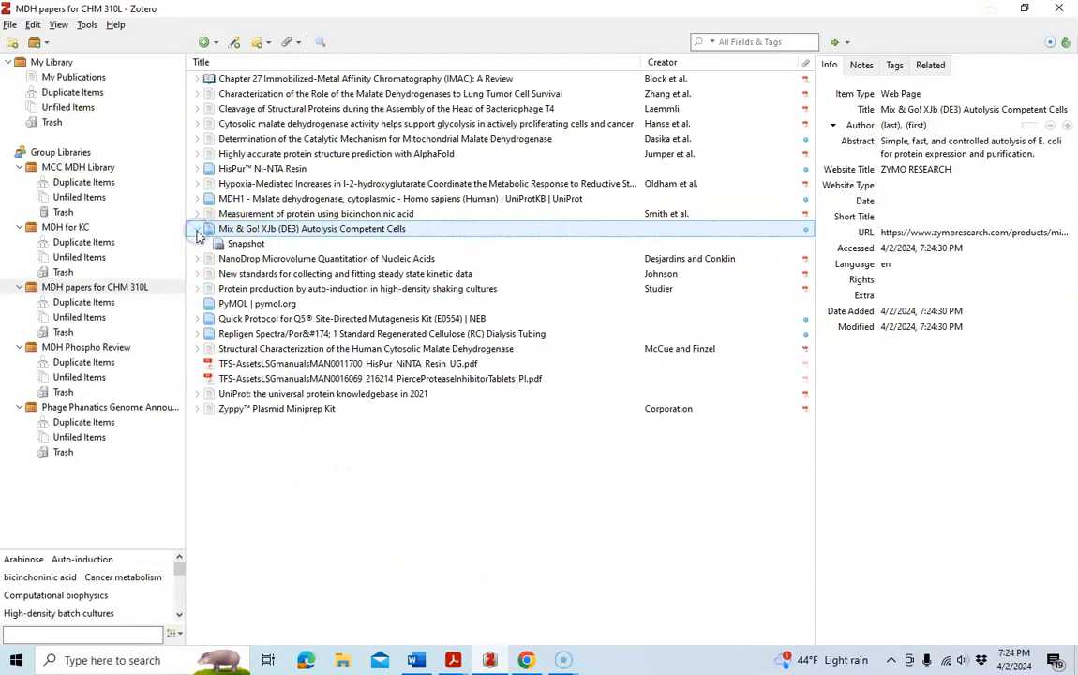
left_click(350, 436)
In the Word document, open the Zotero tools and write 'Malate dehydrogenase is upregulated in tumor cells'.
left_click(416, 661)
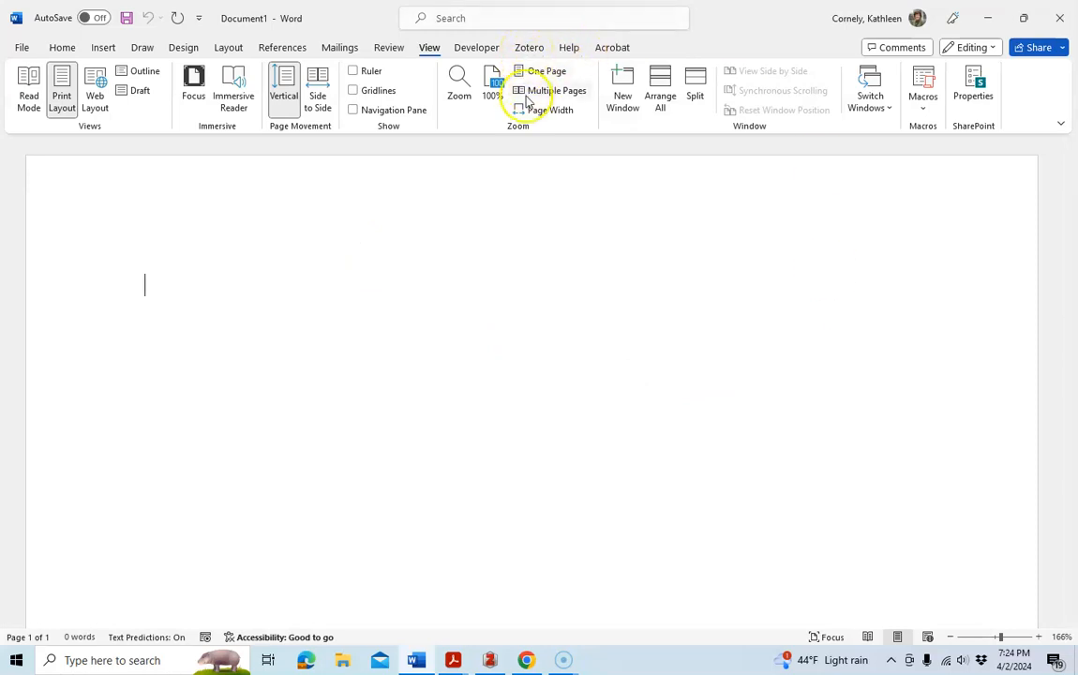
left_click(529, 49)
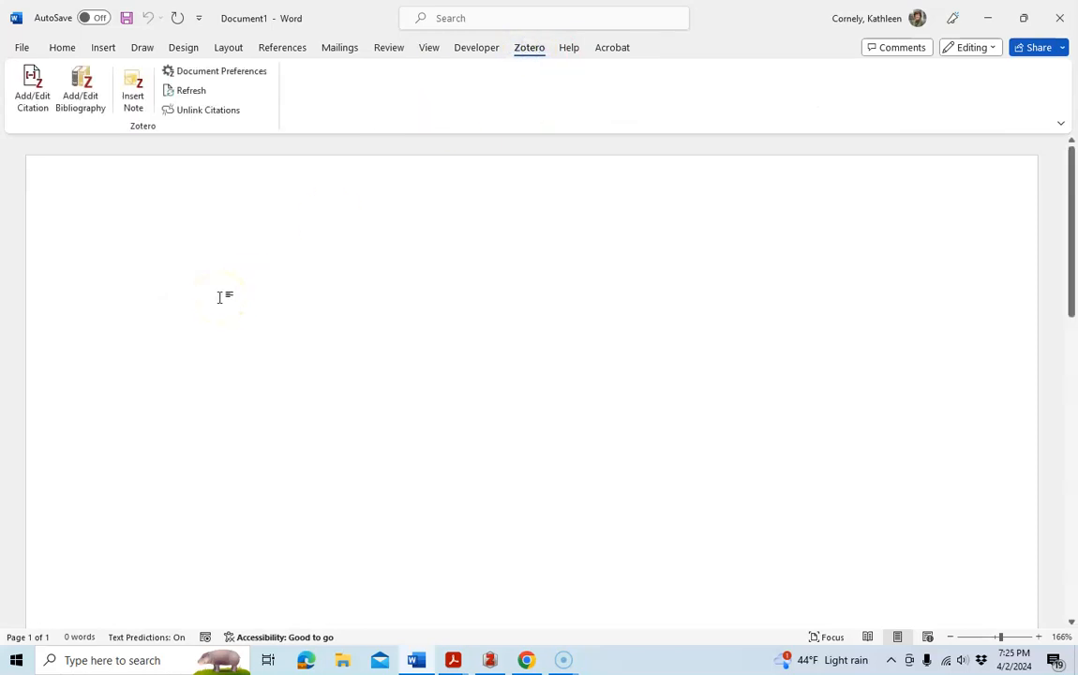
type("Mal")
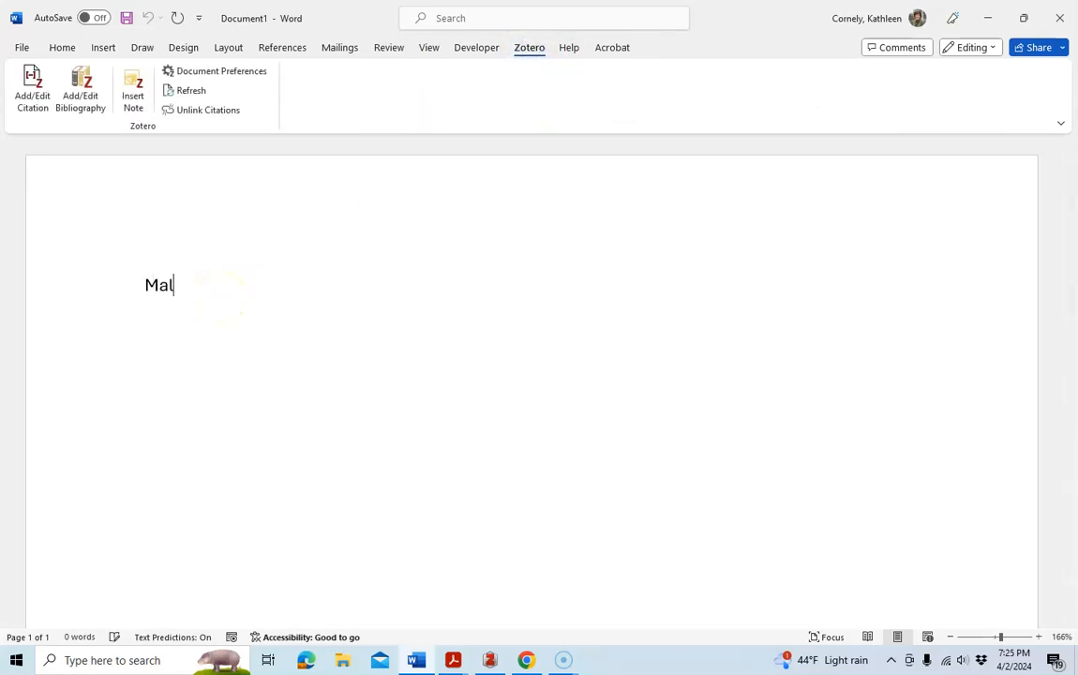
type("ate dehydrog")
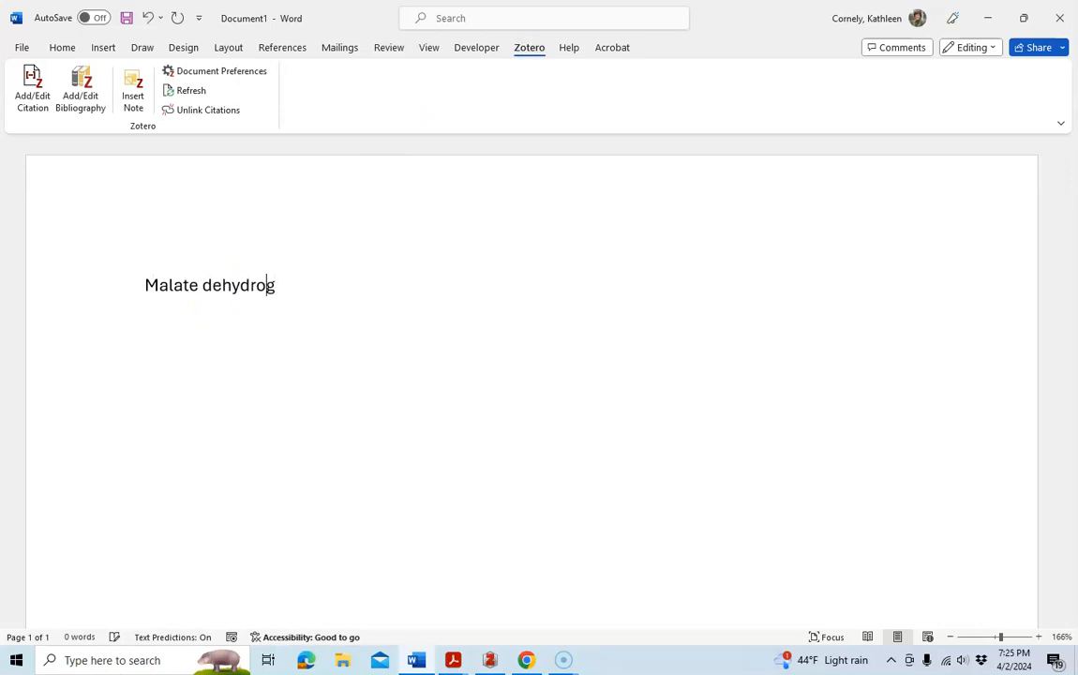
type("enase is upregulated in tumor cells")
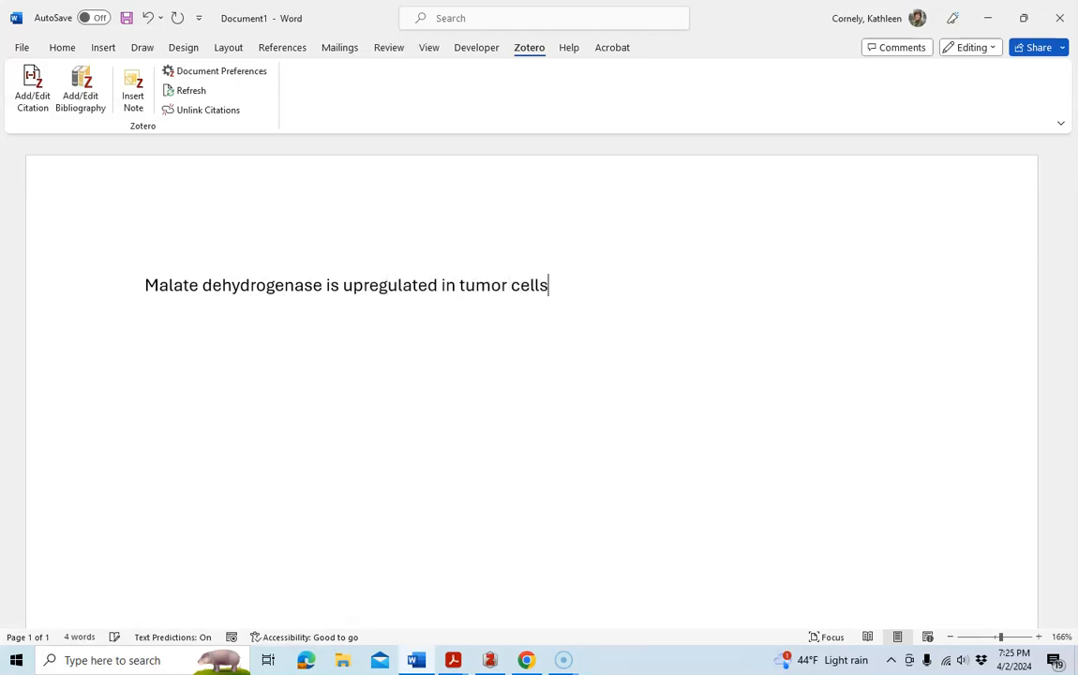
Change the sentence ending to 'in lung cancer cells'.
left_click(167, 328)
key("BackSpace")
key("BackSpace")
key("BackSpace")
key("BackSpace")
key("BackSpace")
key("BackSpace")
key("BackSpace")
key("BackSpace")
key("BackSpace")
key("BackSpace")
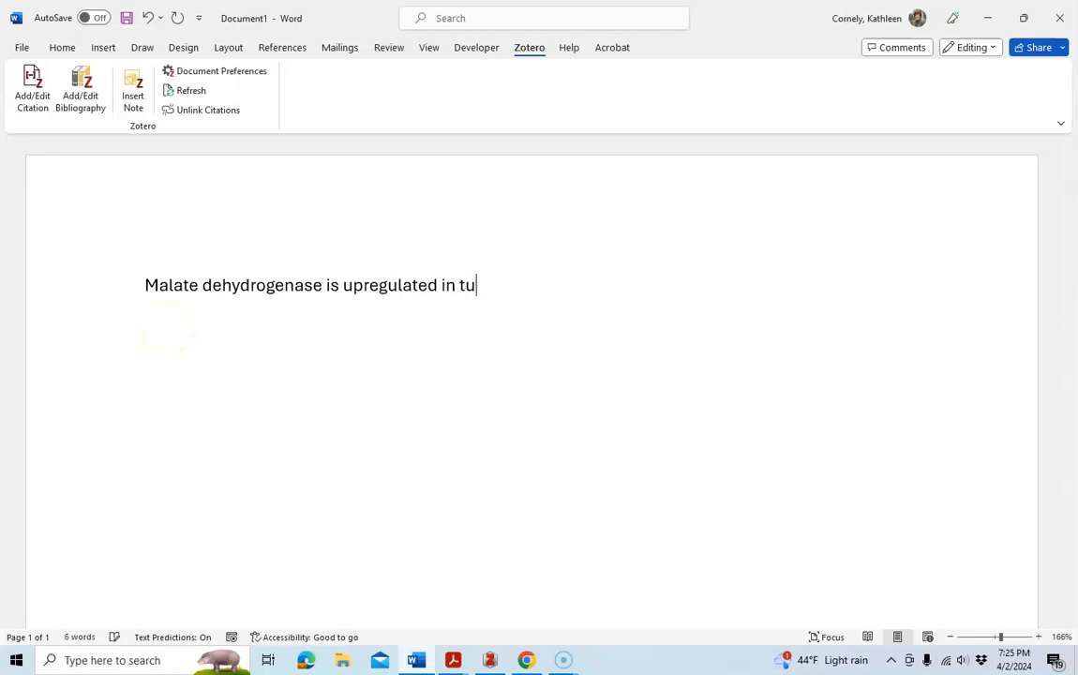
type("ng cancer cells")
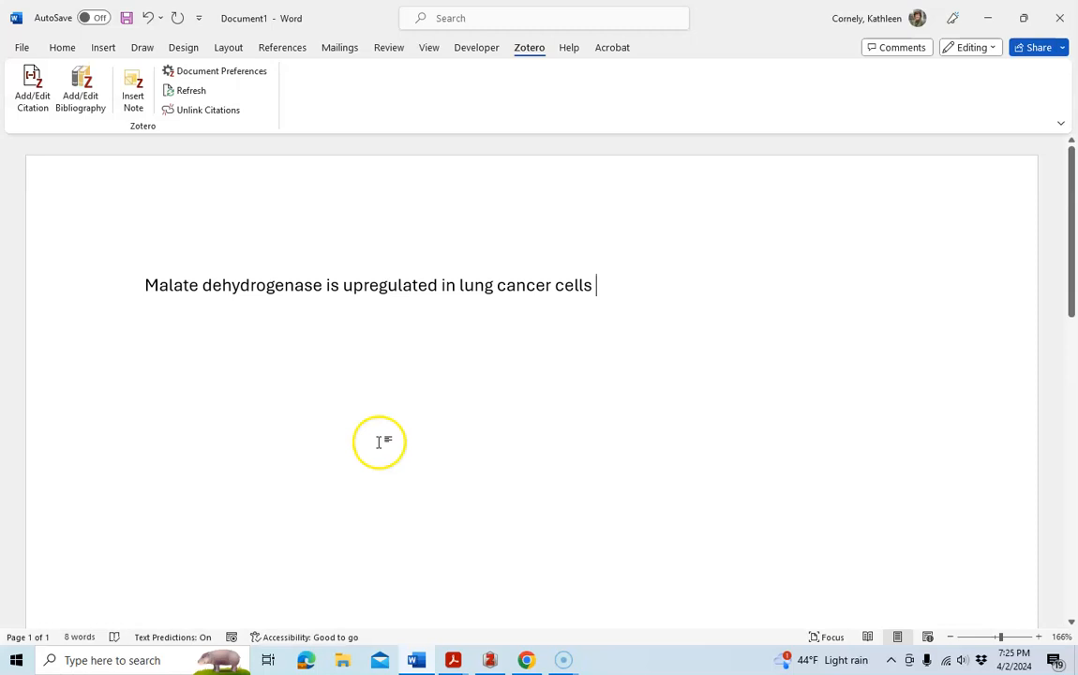
Open the Zotero document preferences from the Word document and scroll through the installed citation styles.
left_click(489, 660)
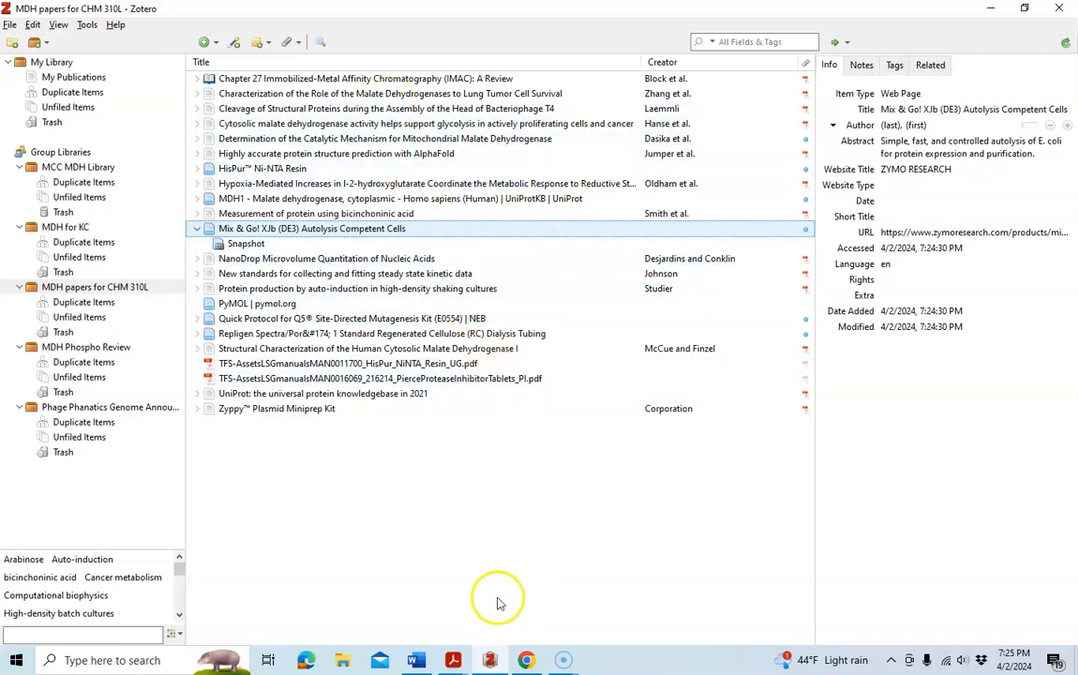
left_click(415, 659)
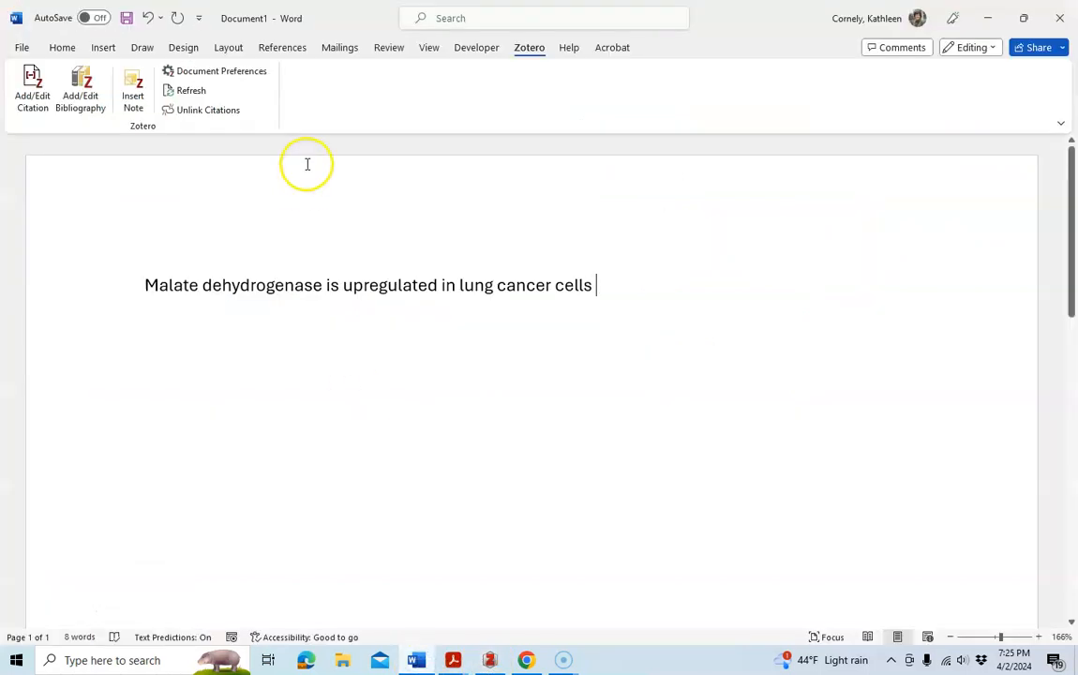
left_click(28, 97)
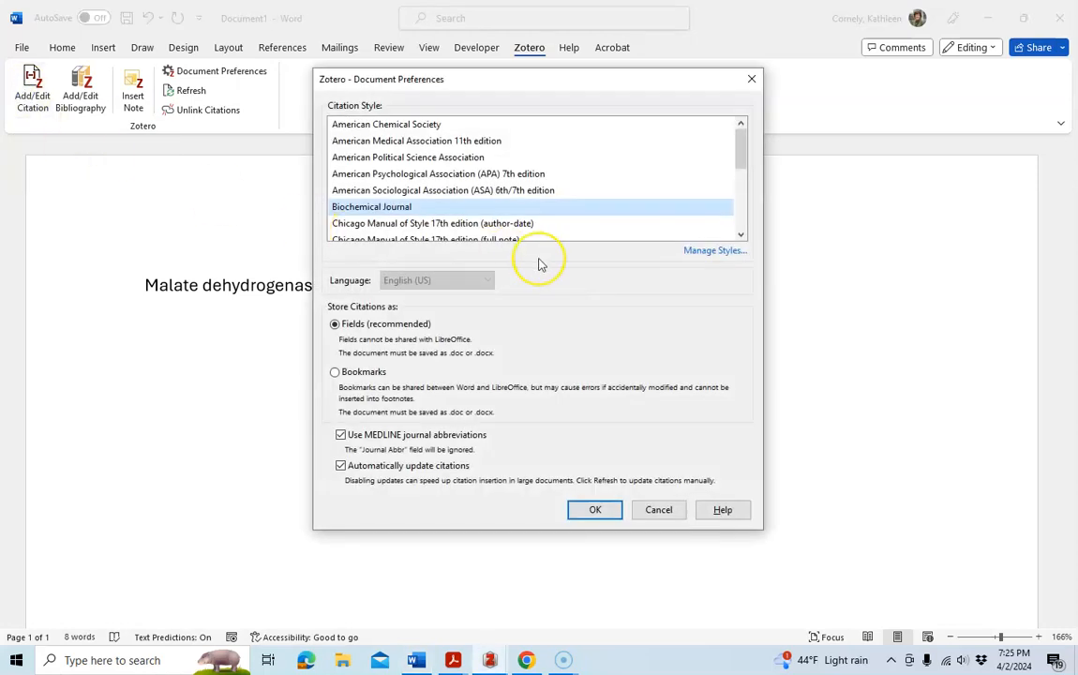
left_click(740, 236)
left_click(740, 236)
left_click(740, 236)
left_click(741, 236)
left_click(741, 236)
left_click(740, 237)
left_click(741, 237)
left_click(740, 236)
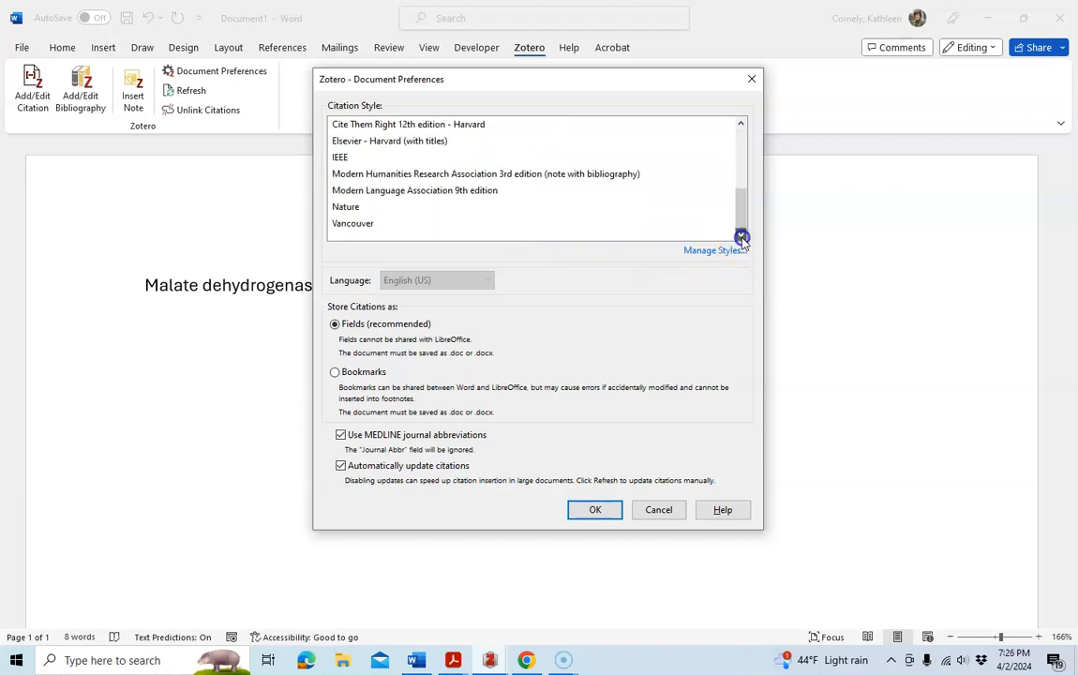
left_click(740, 125)
left_click(741, 124)
left_click(741, 125)
left_click(741, 125)
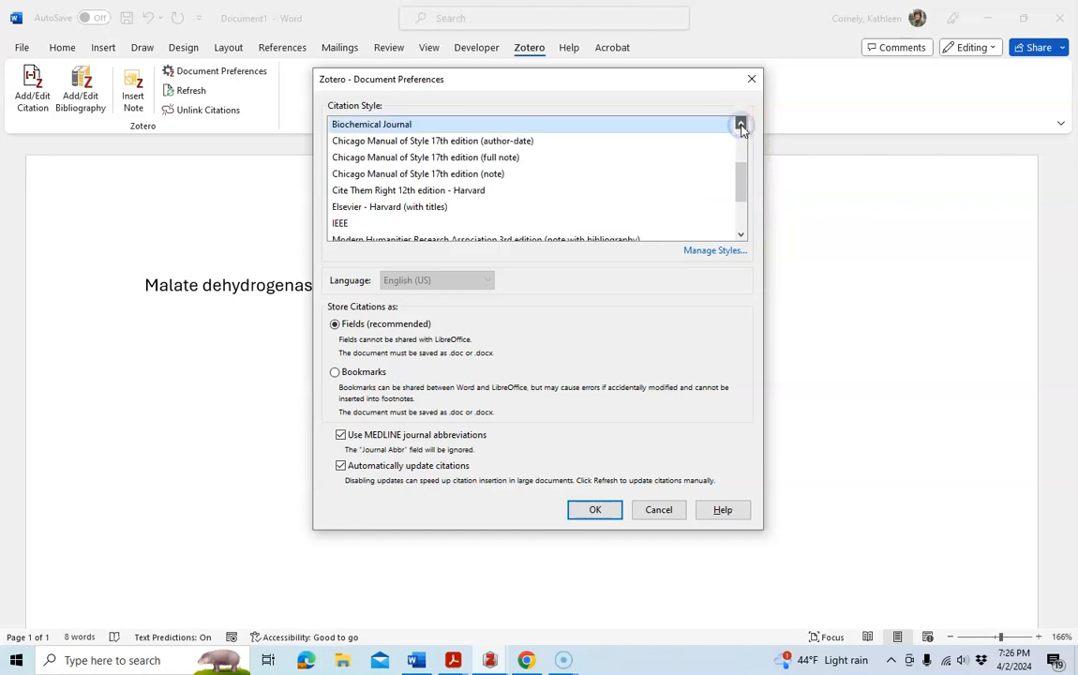
left_click(740, 236)
left_click(740, 236)
left_click(741, 236)
left_click(741, 236)
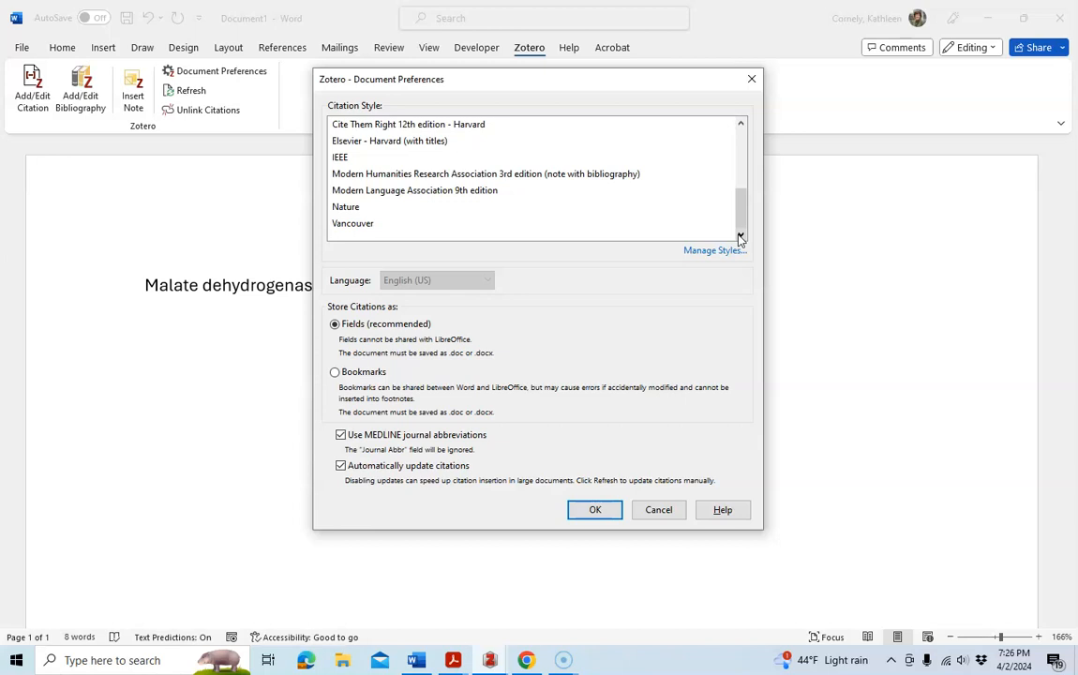
left_click_drag(739, 227, 738, 191)
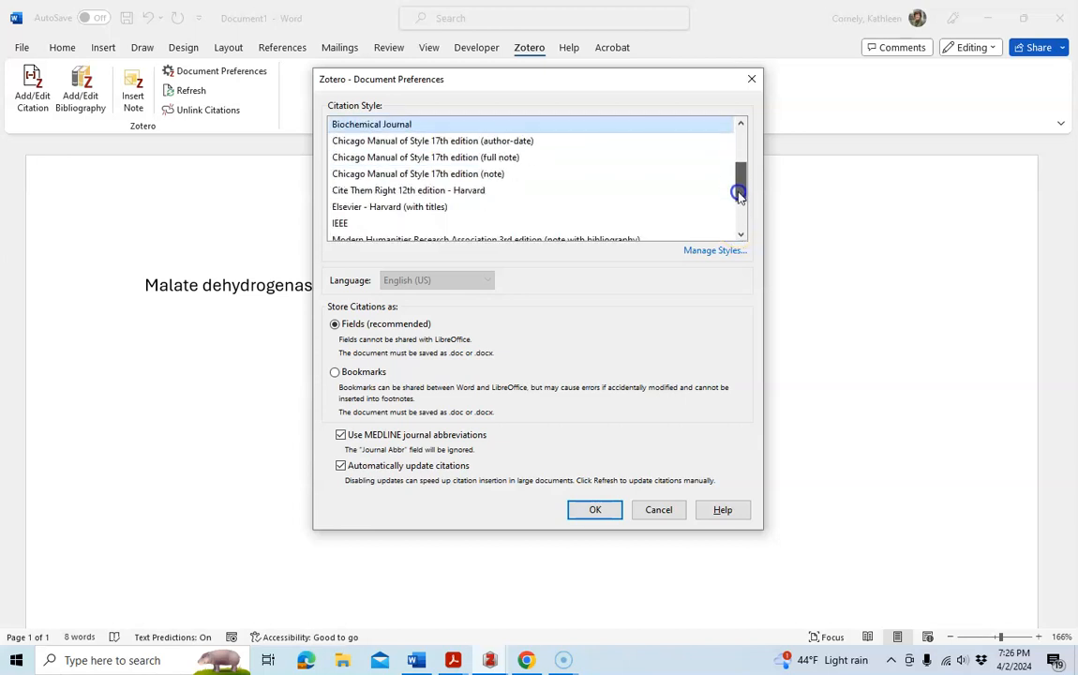
Open the style manager and install The Journal of Biological Chemistry style from the Zotero style repository.
left_click(710, 253)
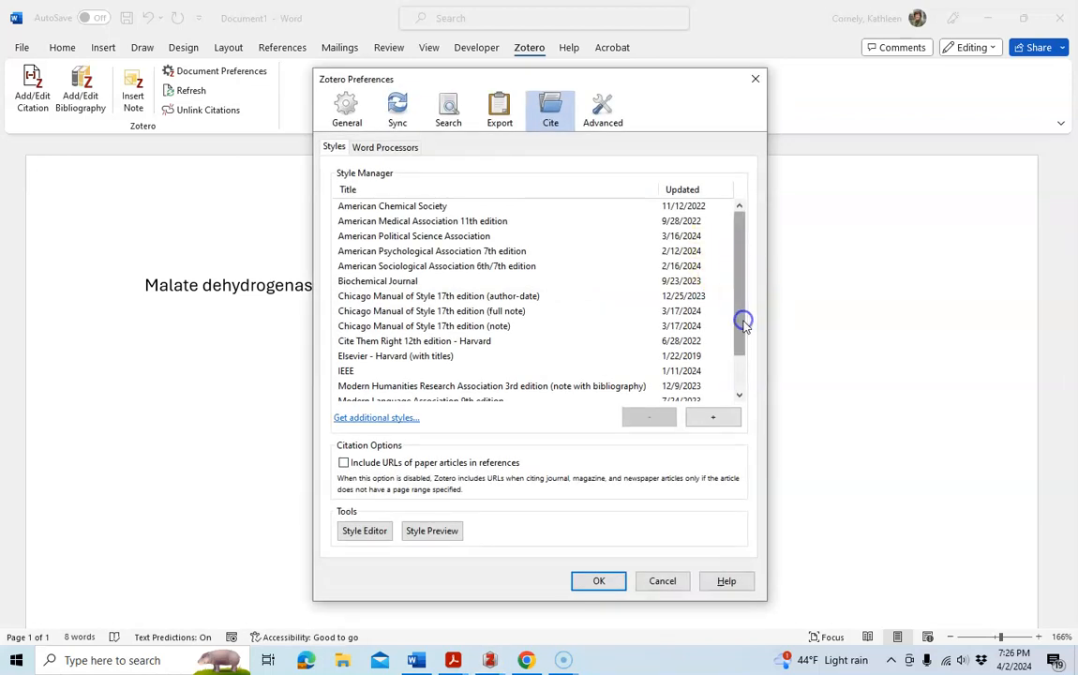
left_click(742, 394)
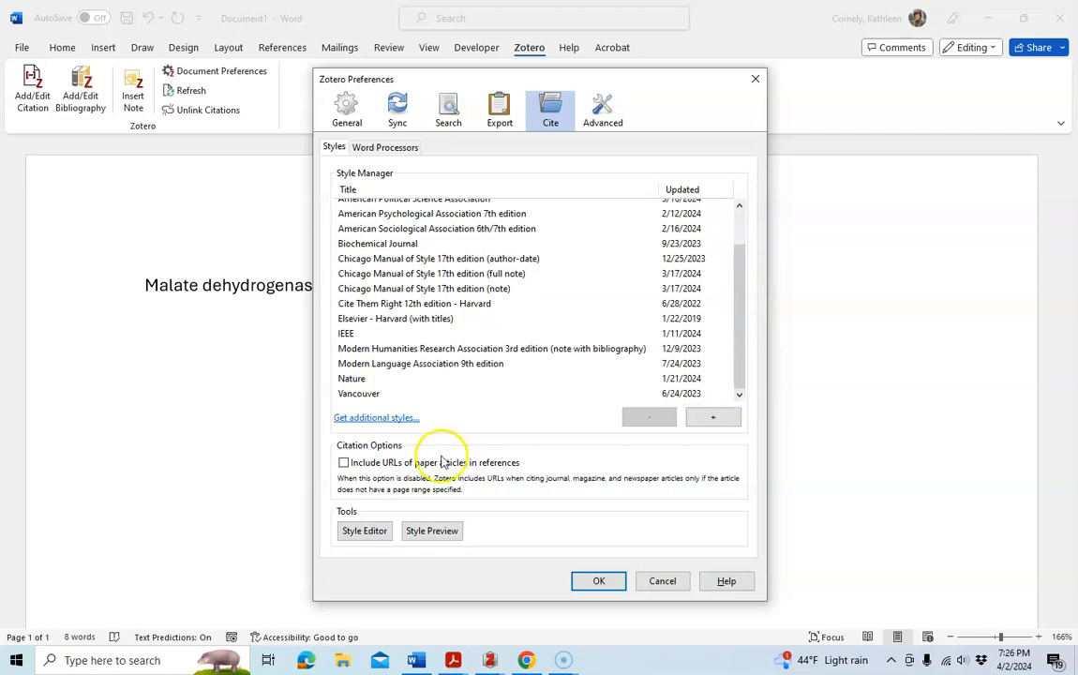
left_click(376, 419)
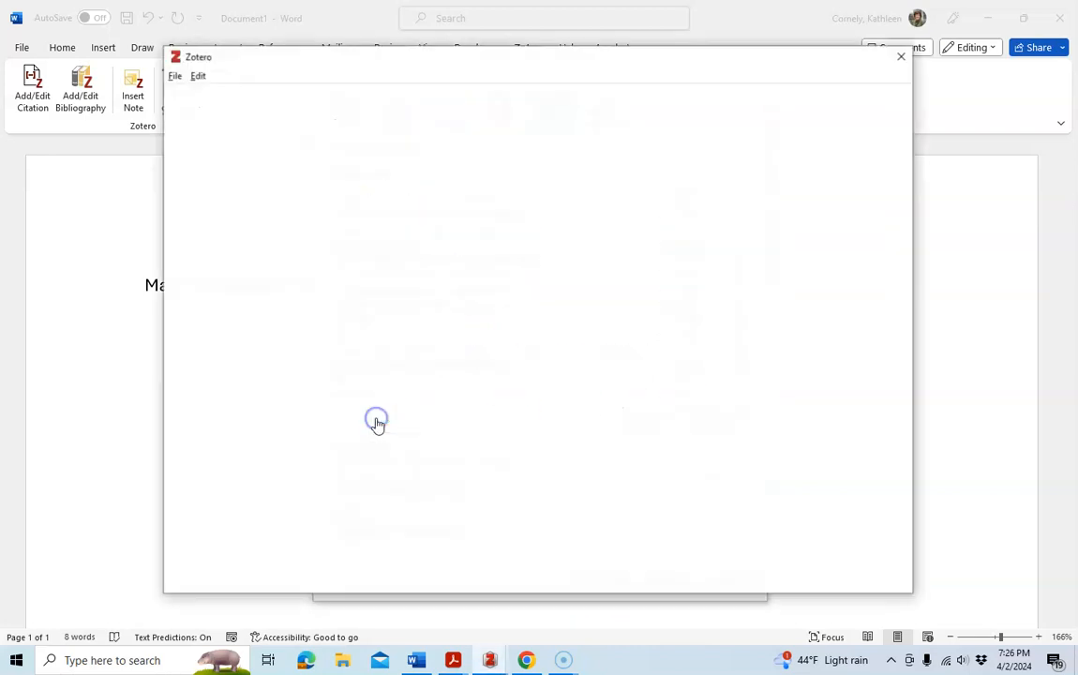
left_click(226, 168)
type("jo")
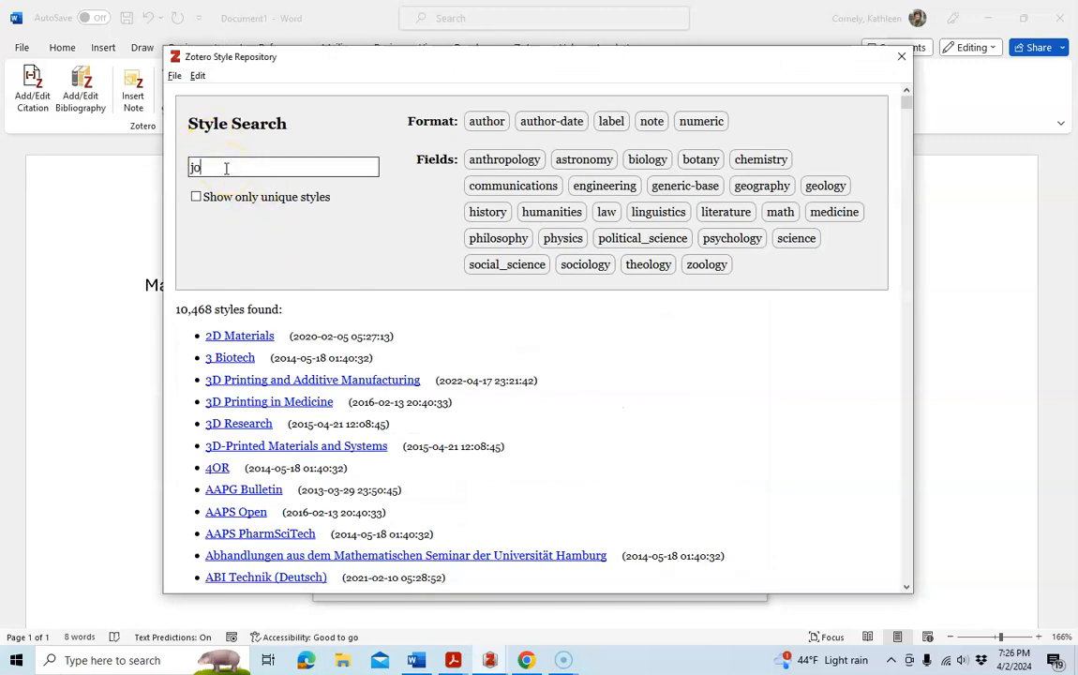
type("urnal of ")
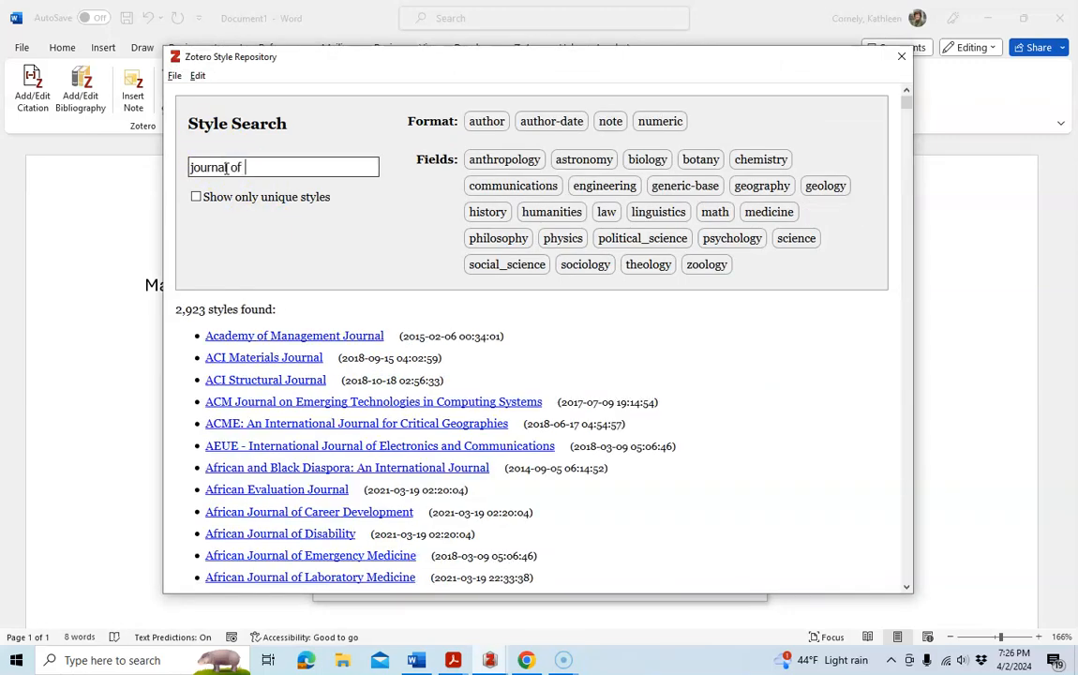
type("biological chemistry")
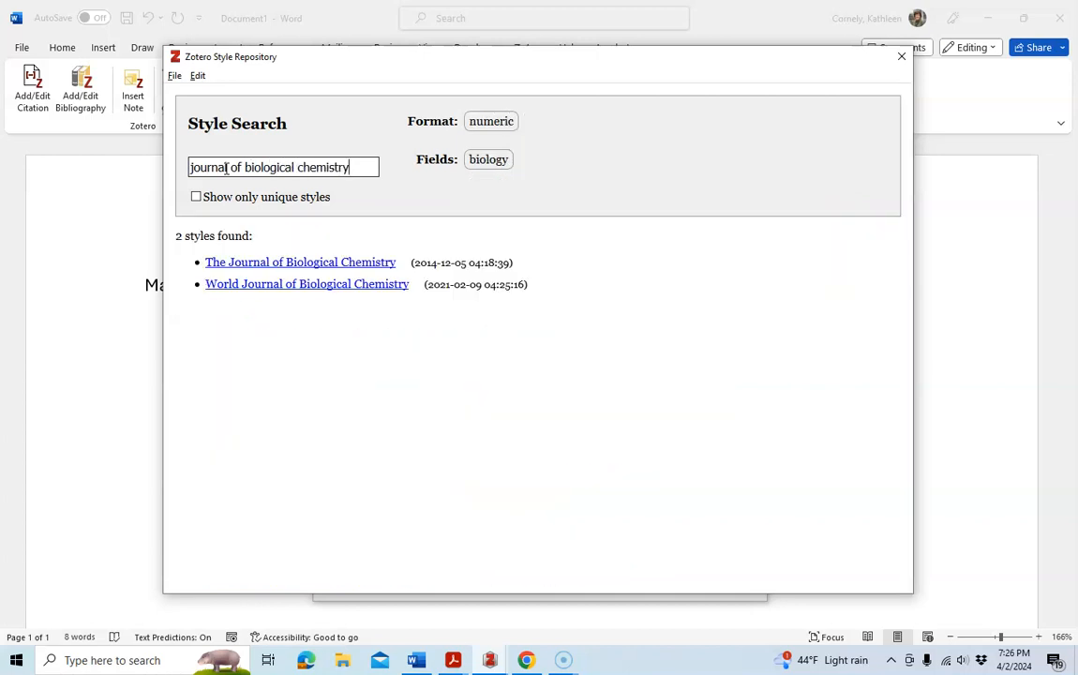
mouse_move(270, 264)
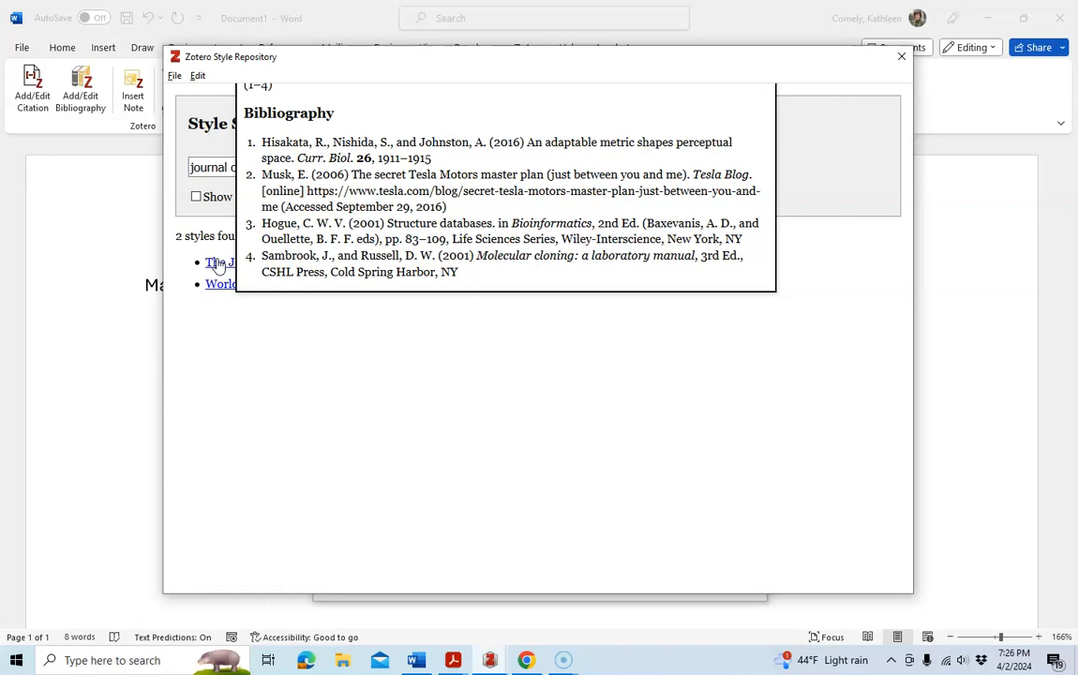
left_click(222, 267)
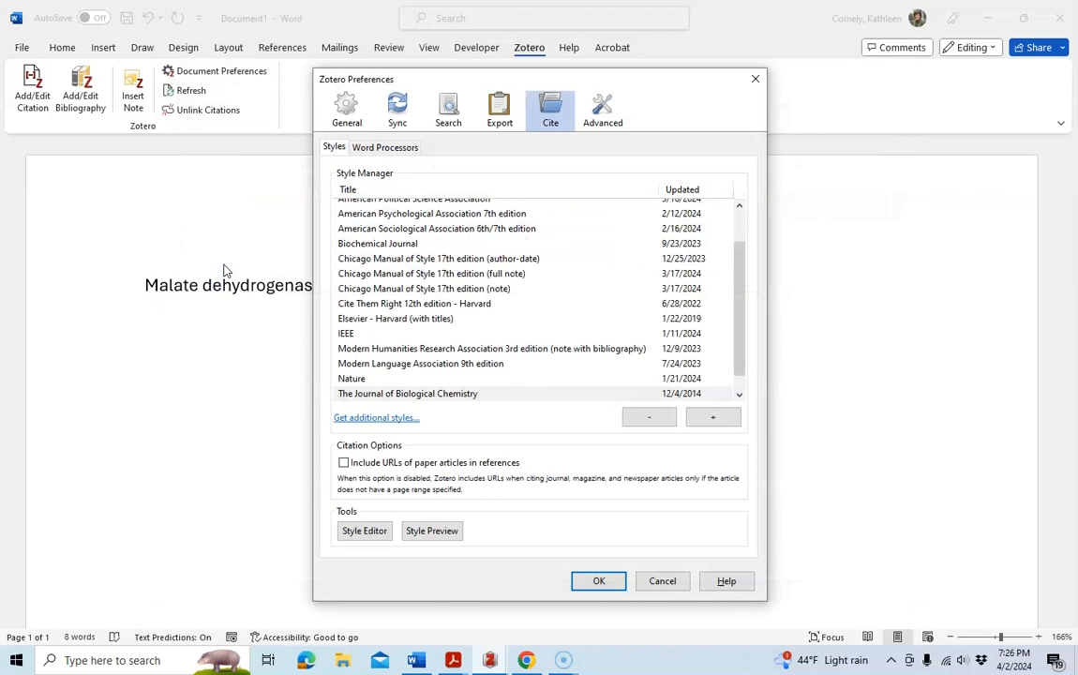
left_click(596, 580)
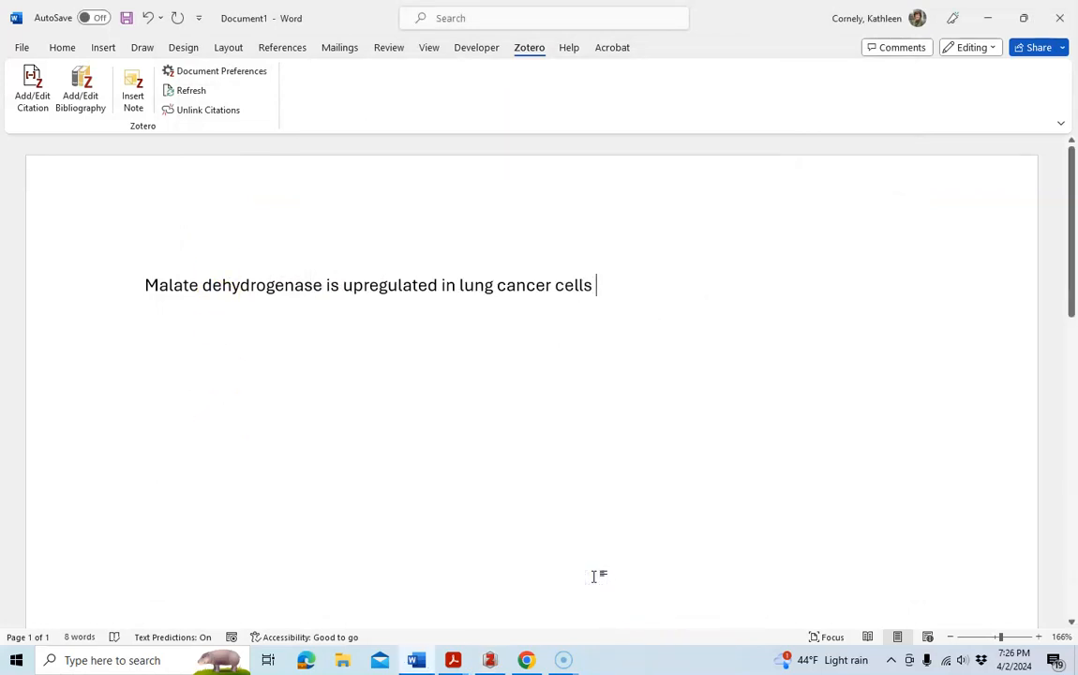
Reopen the document preferences and set the citation style to The Journal of Biological Chemistry.
left_click(568, 448)
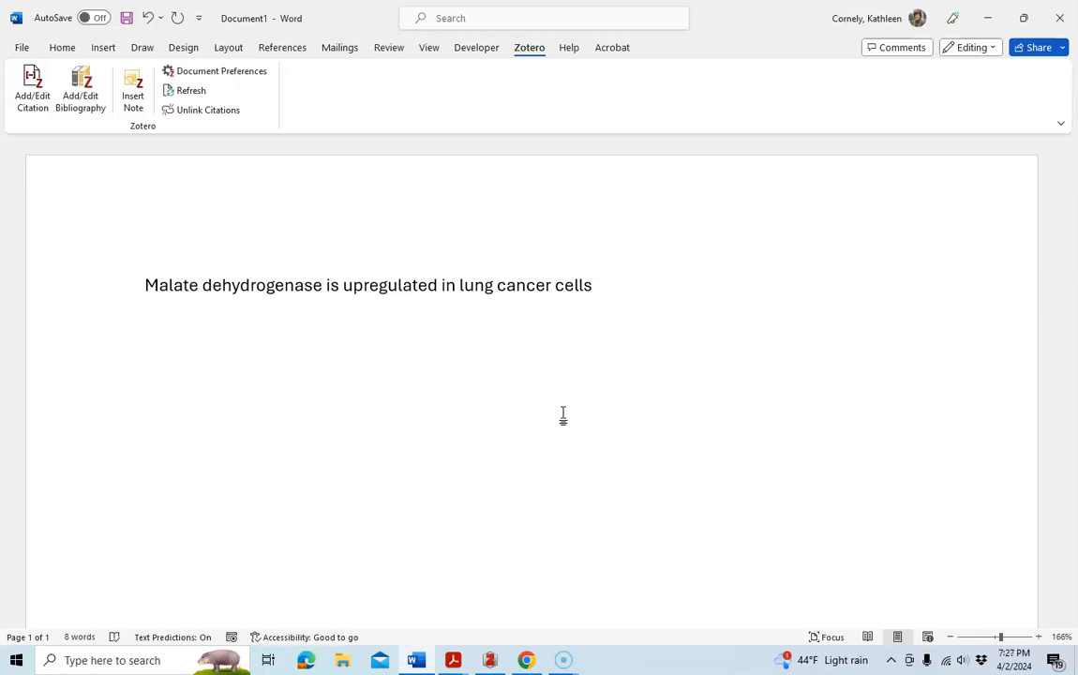
left_click(34, 97)
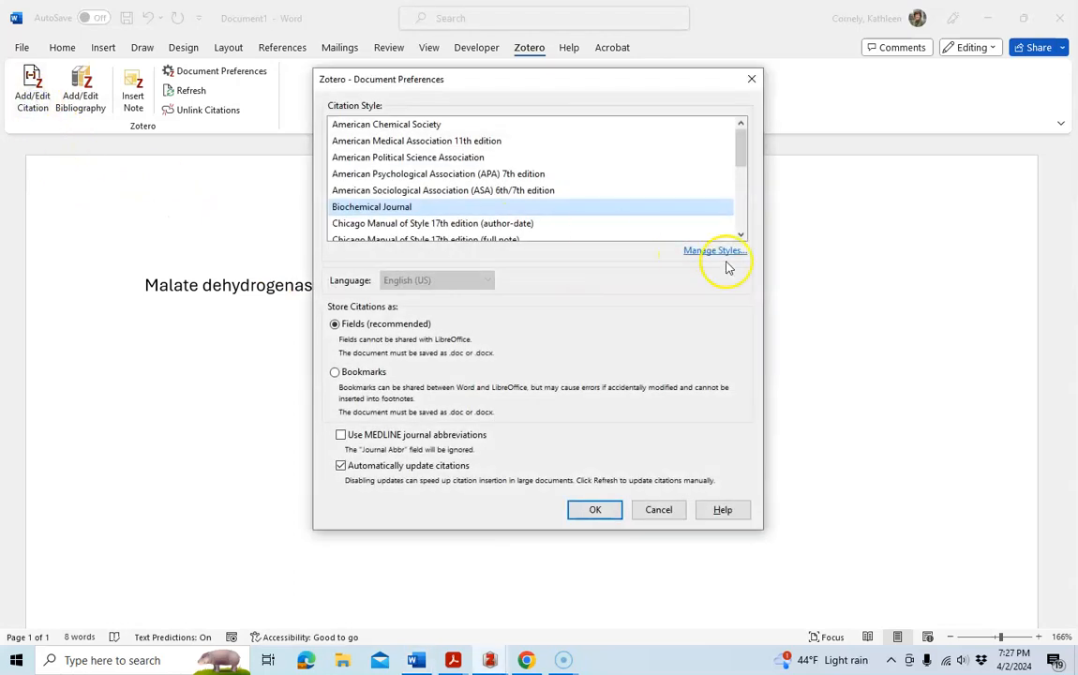
left_click(741, 235)
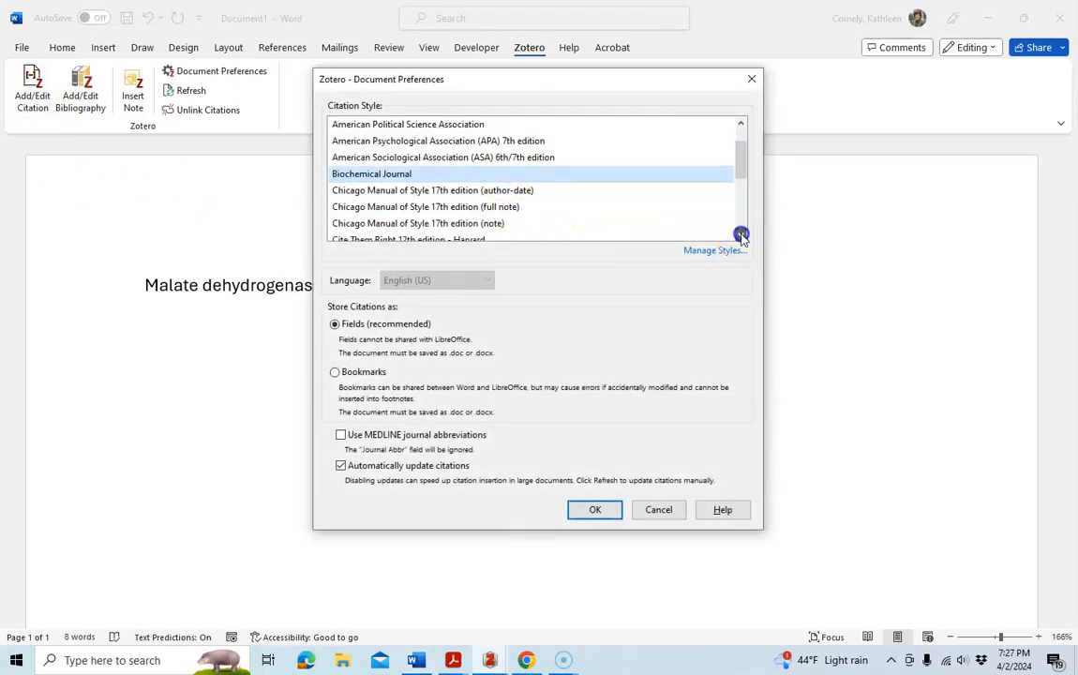
left_click(741, 235)
left_click(741, 235)
left_click(741, 235)
left_click(742, 235)
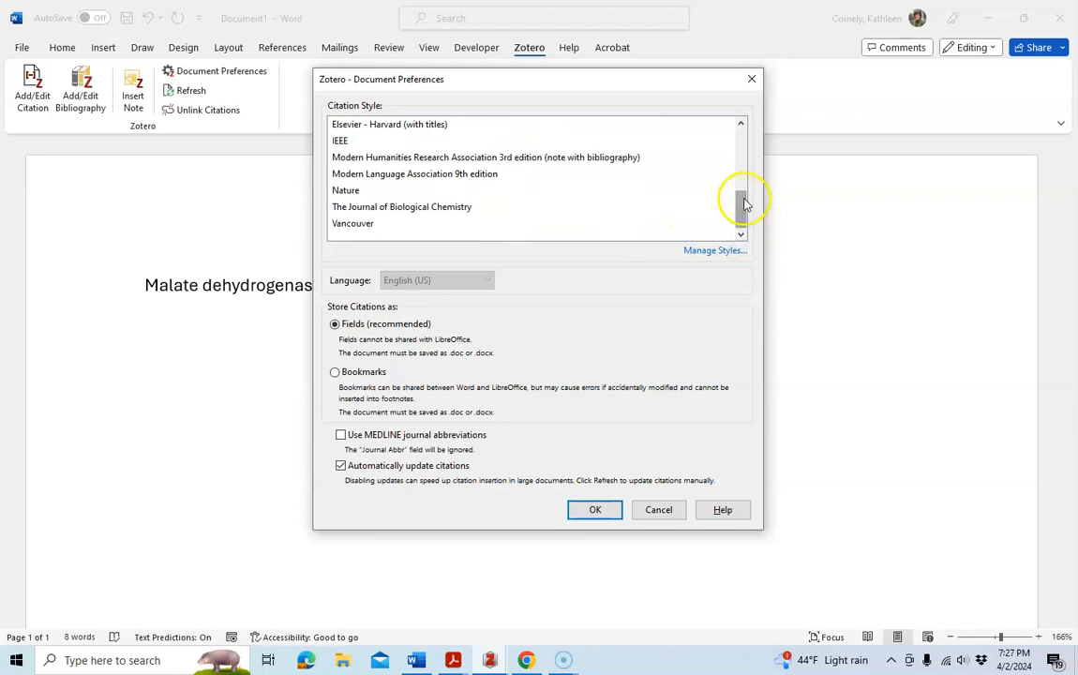
scroll(744, 193, "up", 2)
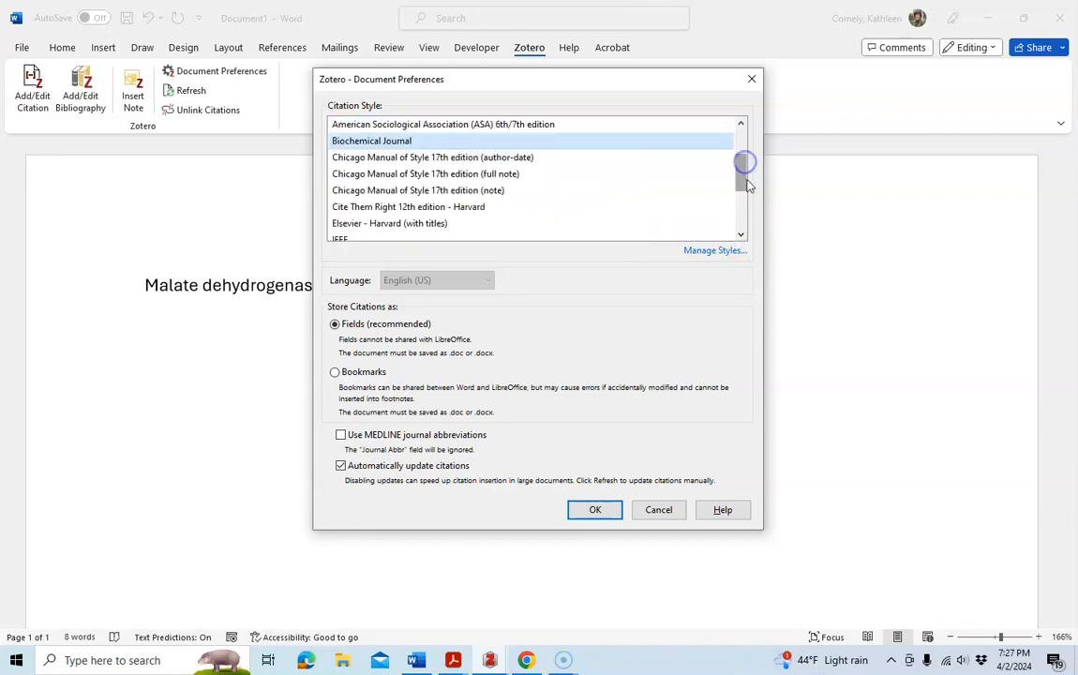
left_click_drag(746, 183, 746, 149)
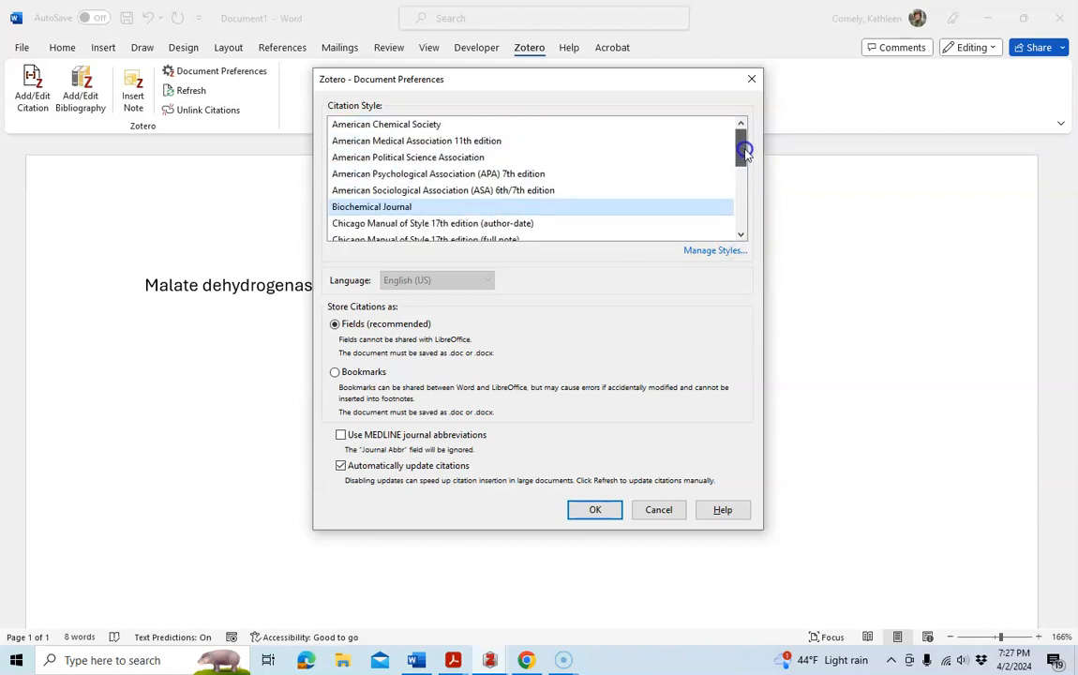
left_click(740, 235)
left_click(741, 236)
left_click(741, 235)
left_click(741, 235)
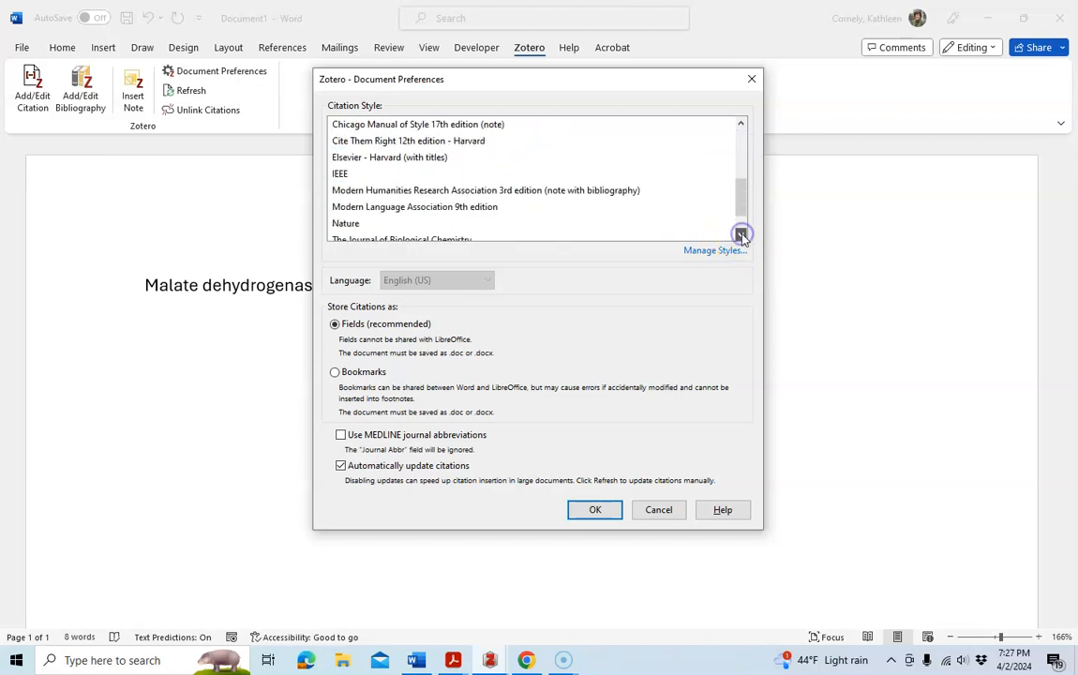
left_click(740, 235)
left_click(438, 208)
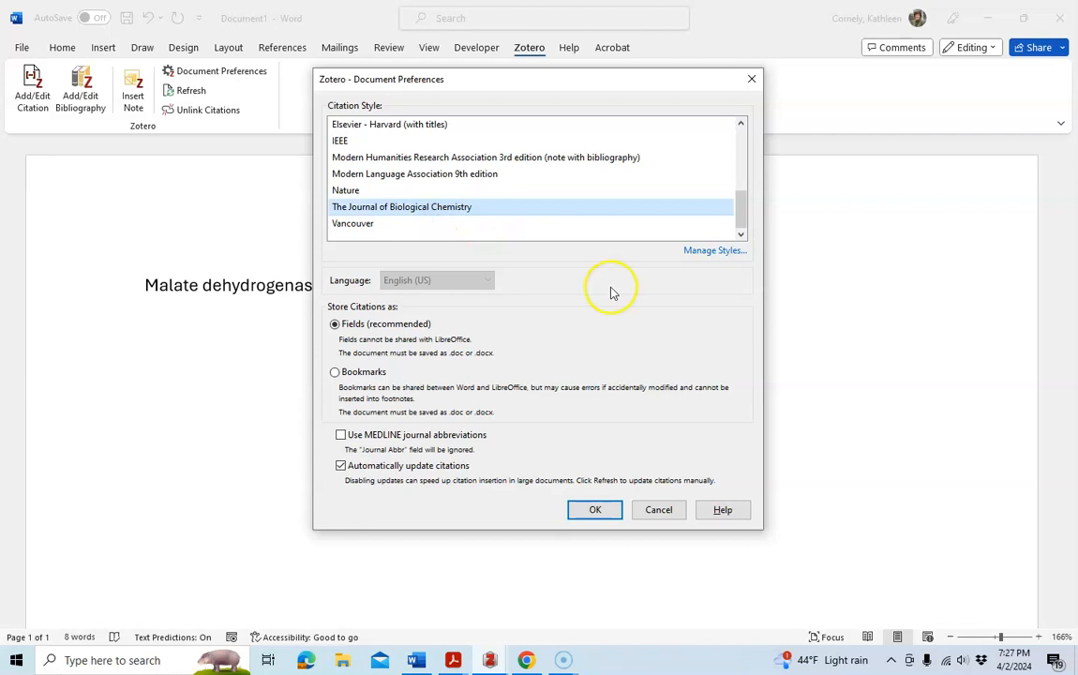
left_click(593, 510)
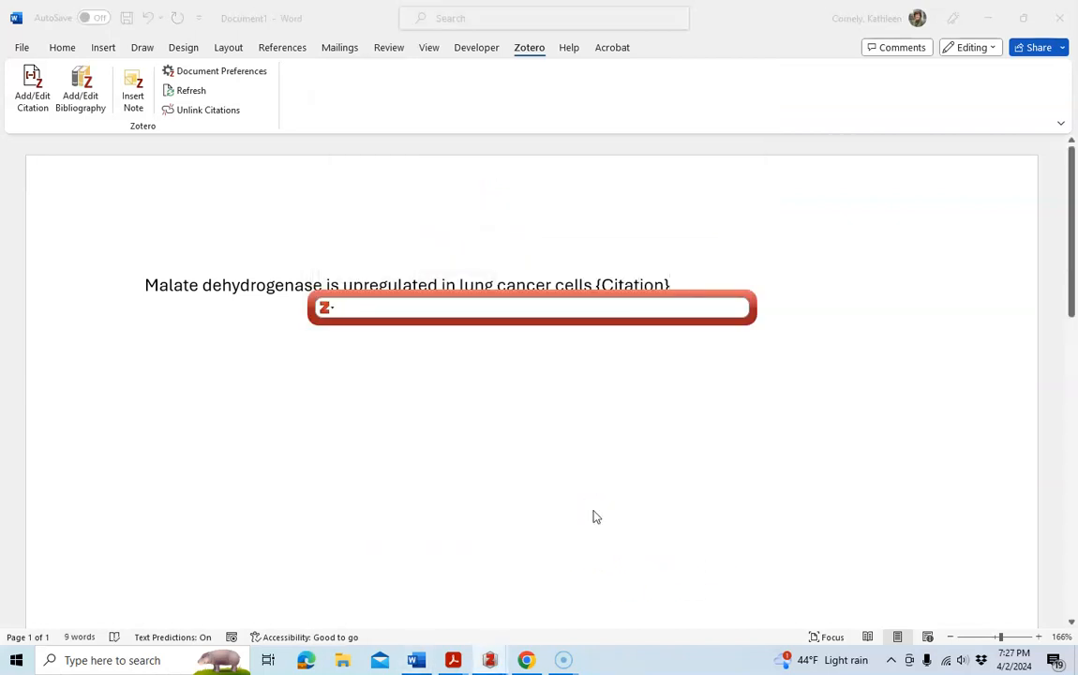
Cite the Hanse et al. 2017 cytosolic malate dehydrogenase paper from the CHM 310L collection and end the sentence with a period.
type("hanse")
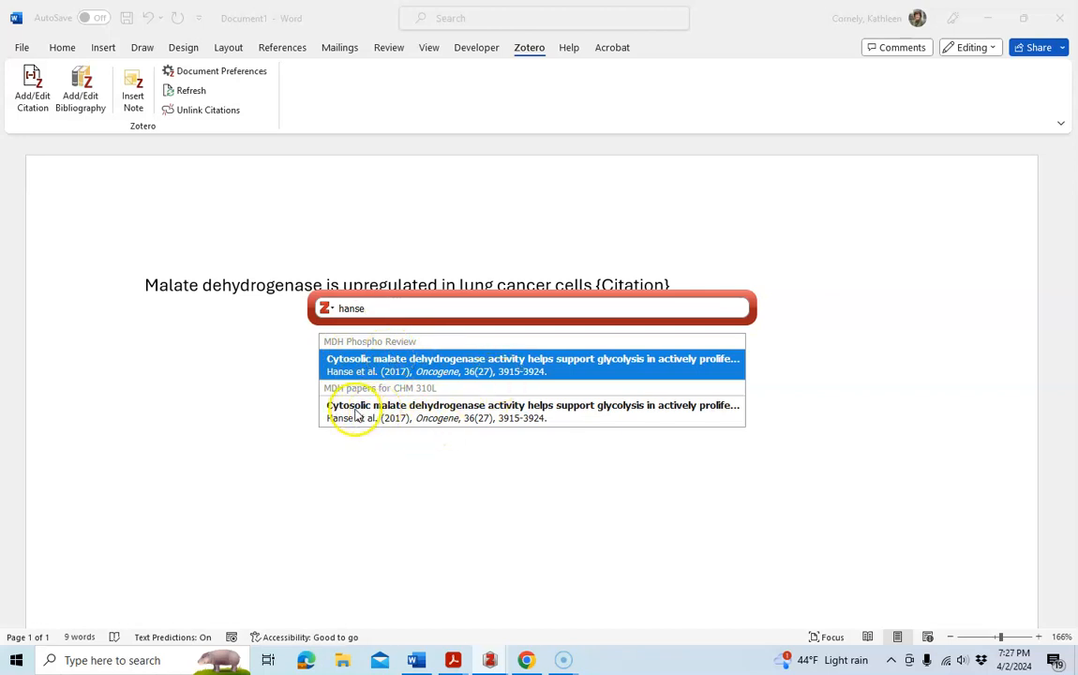
left_click(405, 418)
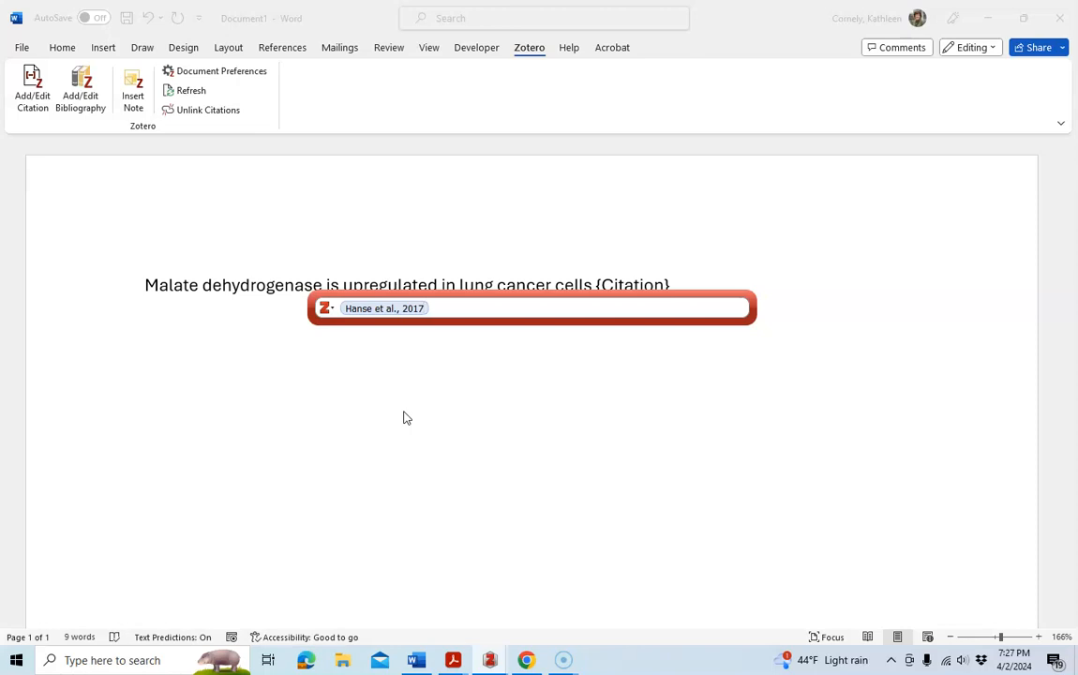
key("Return")
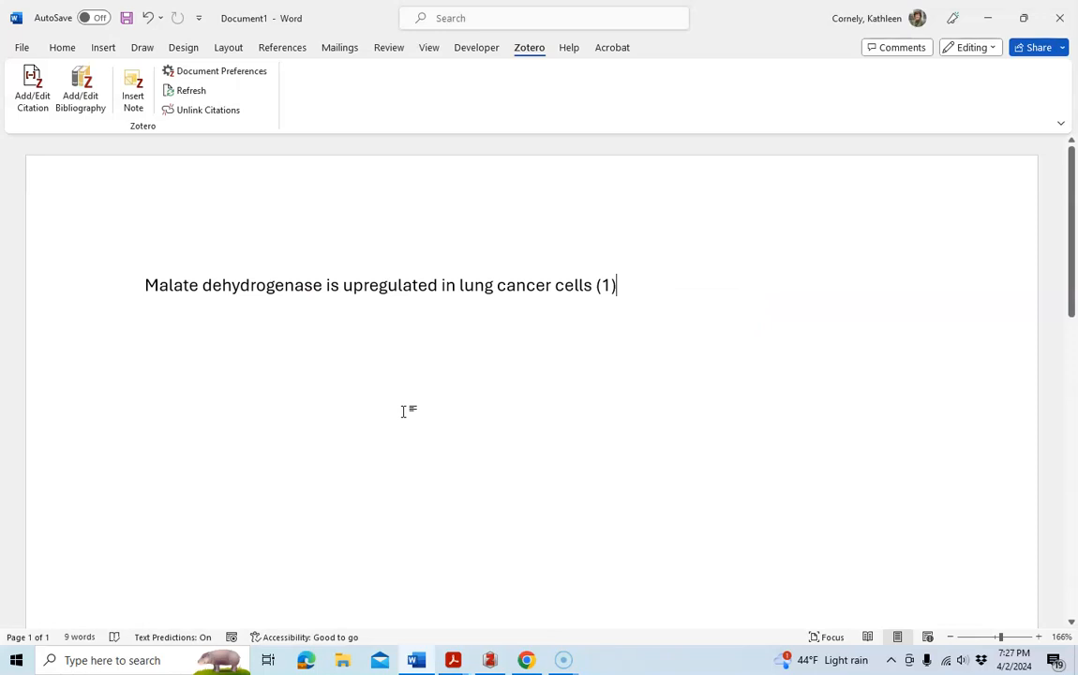
type(".")
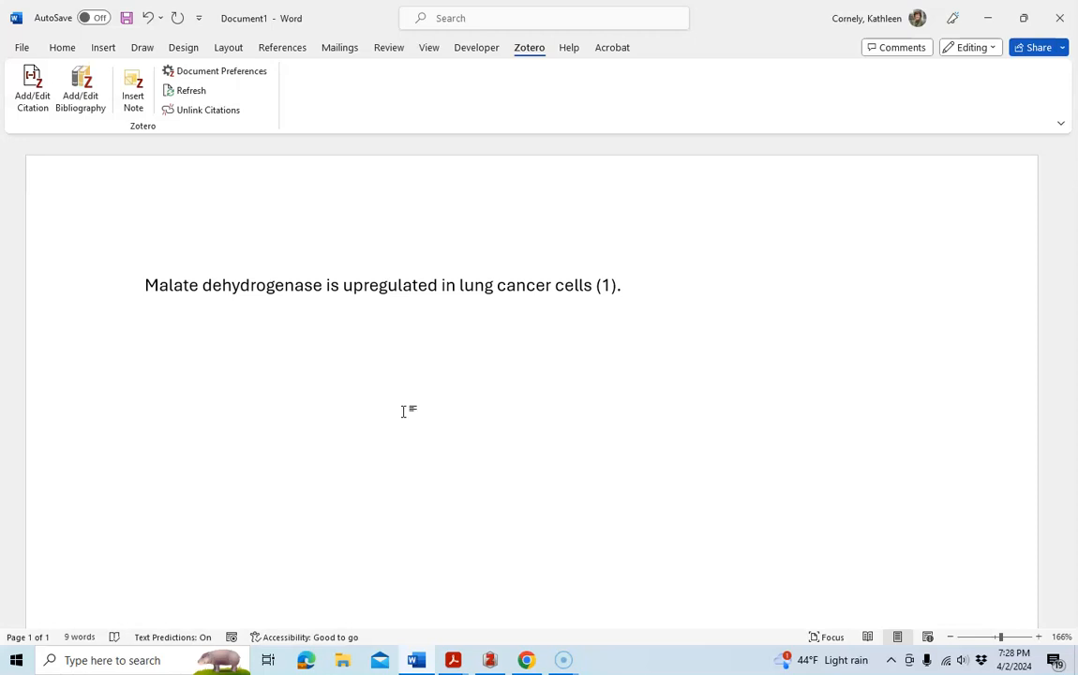
Insert a page break and add the Zotero bibliography on the new page.
key("ctrl+Return")
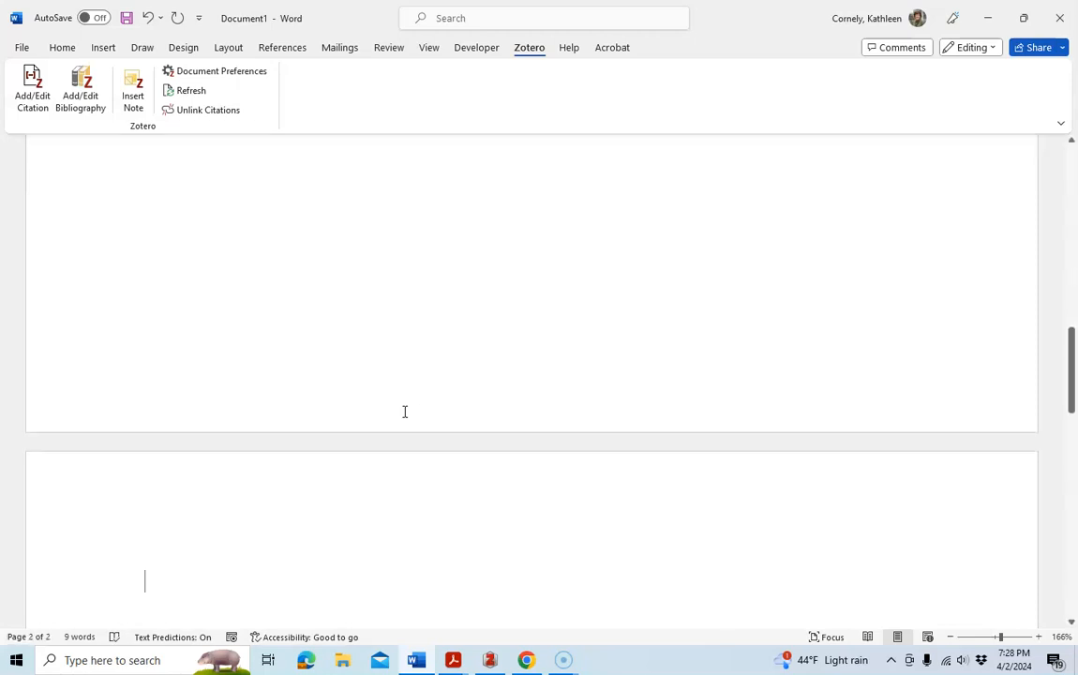
left_click(89, 96)
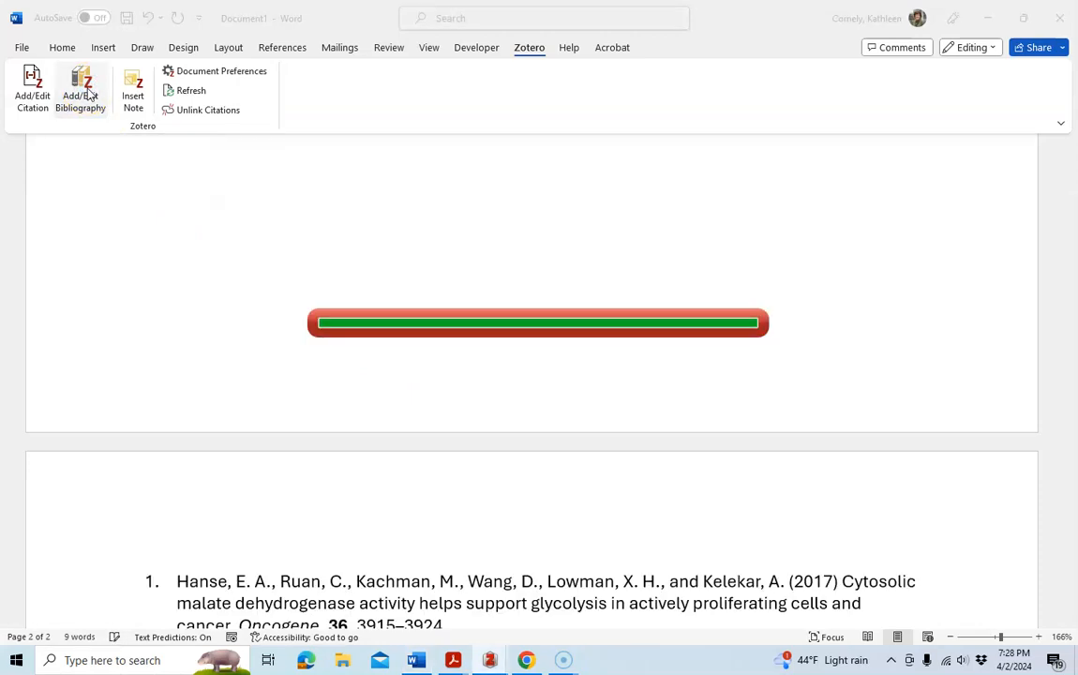
After the first cited sentence, add the sentence 'Cytosolic malate dehydrogenase was discovered to be phosphorylated over fifty years ago'.
left_click_drag(1061, 392, 1066, 150)
left_click(638, 288)
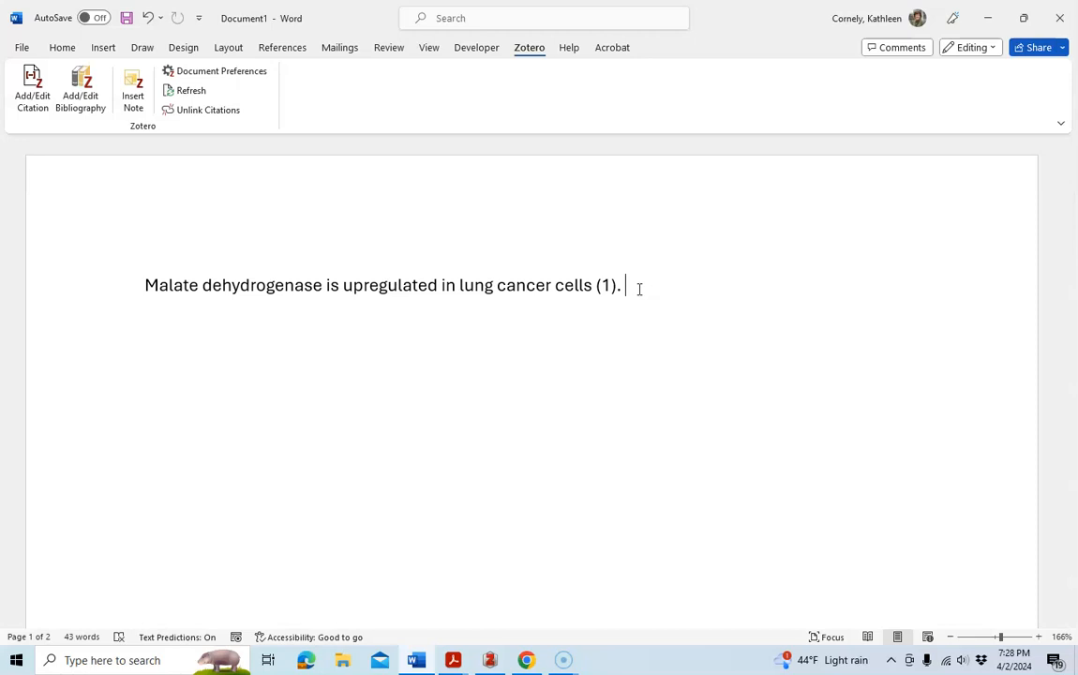
type("Malat")
key("BackSpace")
key("BackSpace")
key("BackSpace")
key("BackSpace")
key("BackSpace")
key("BackSpace")
type("Cys")
key("BackSpace")
type("tosolic malage")
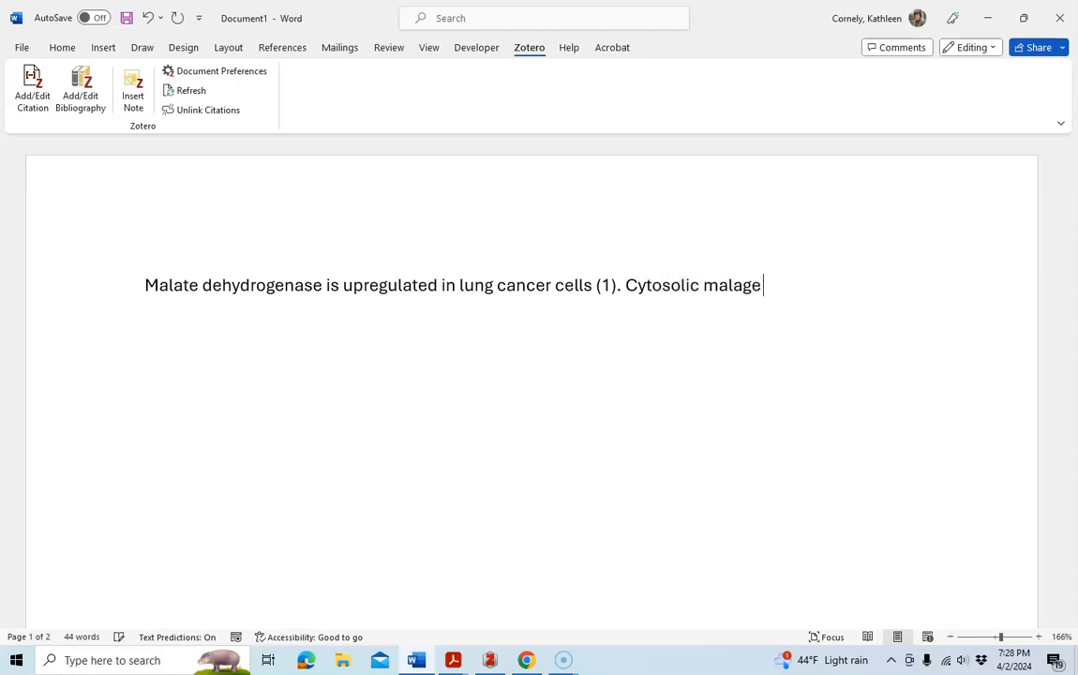
key("BackSpace")
key("BackSpace")
type("te dehydr")
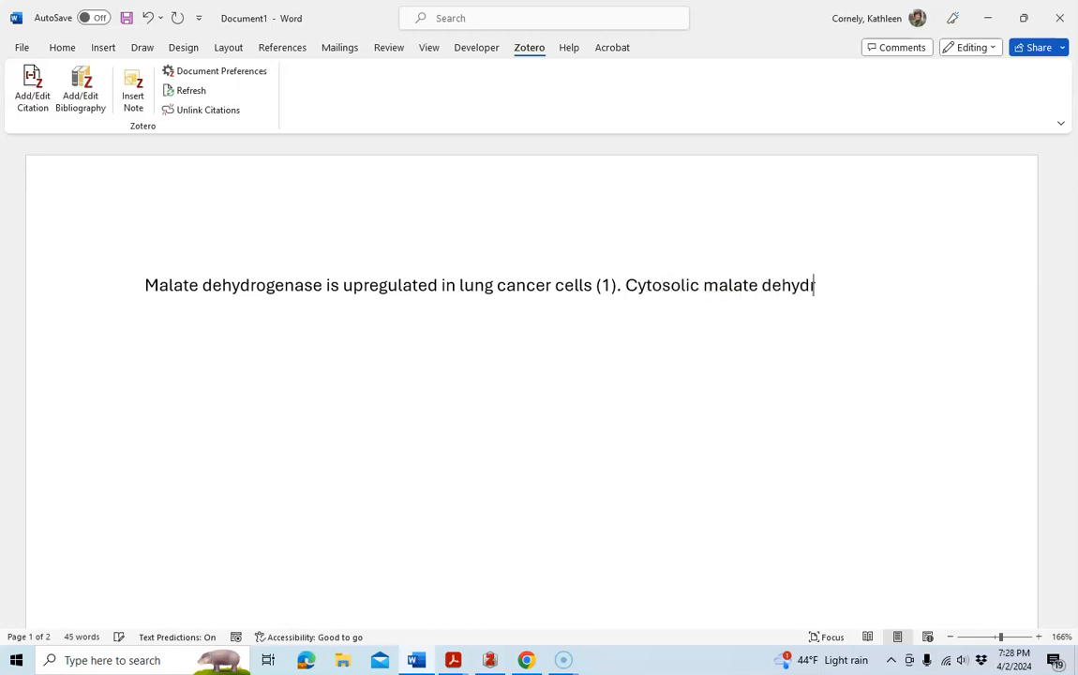
type("ogenase we")
key("BackSpace")
type("as disc")
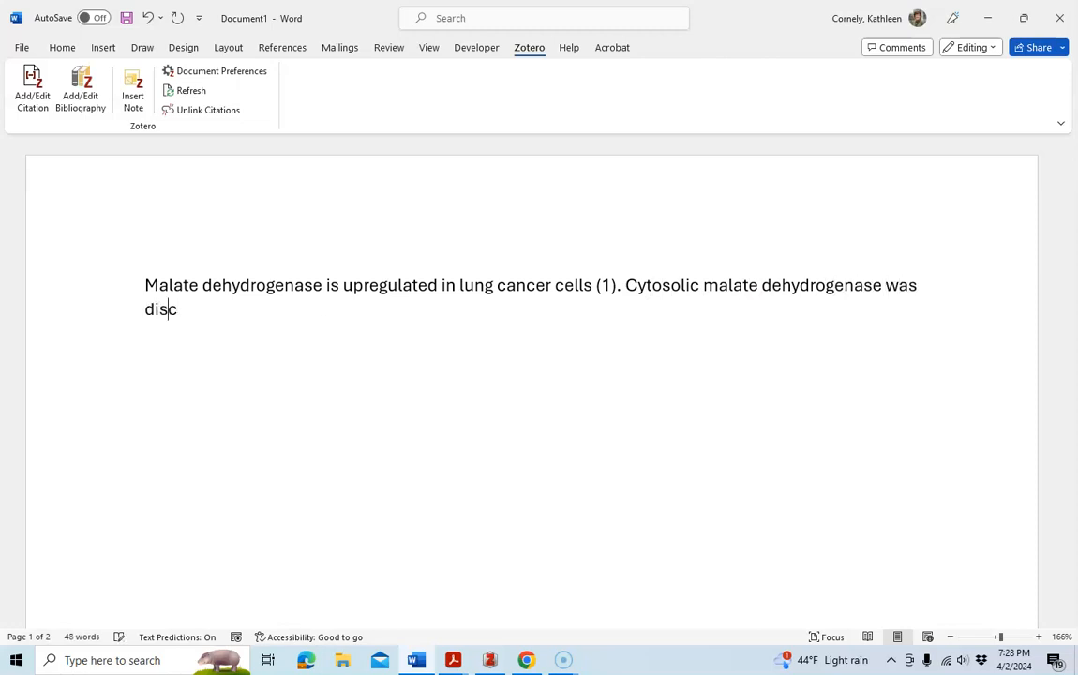
type("overed to be phosphorylated")
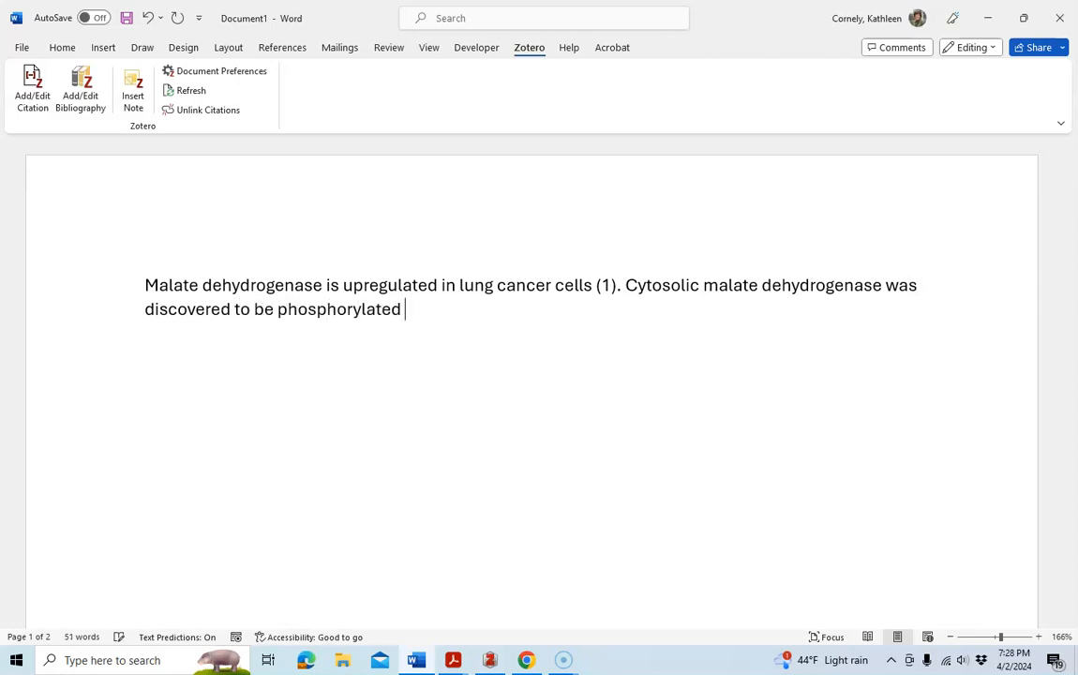
type(" over fifty years ago")
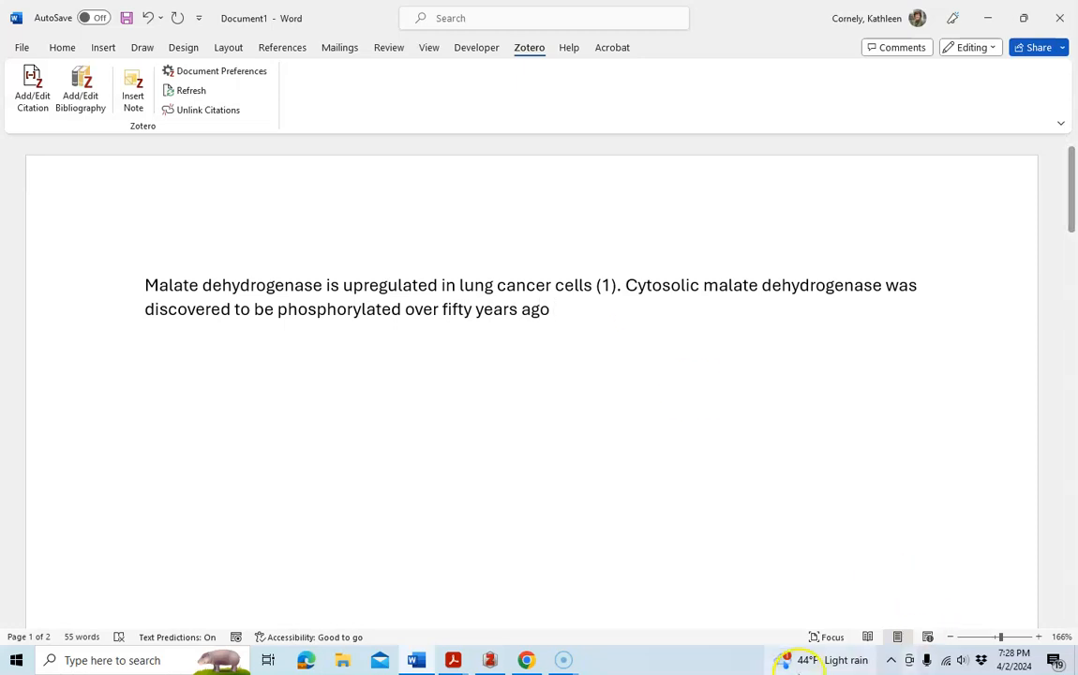
Switch to Chrome and search Google for 'vetterlein cassman cooperativity malate dehydrogenase'.
mouse_move(458, 664)
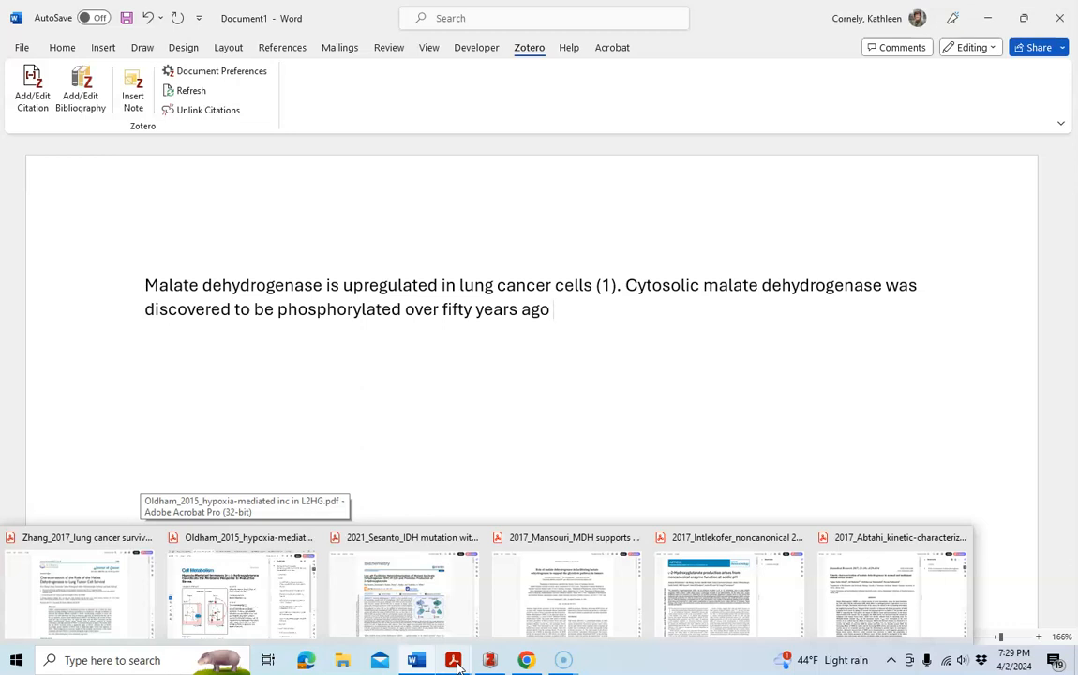
left_click(489, 660)
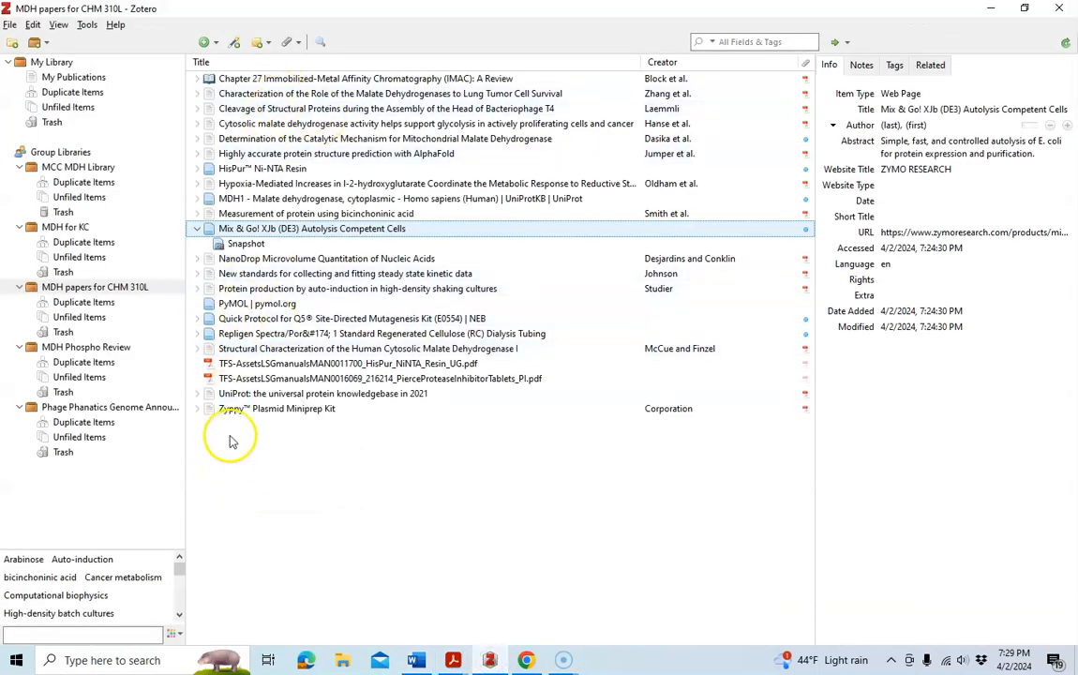
left_click(528, 661)
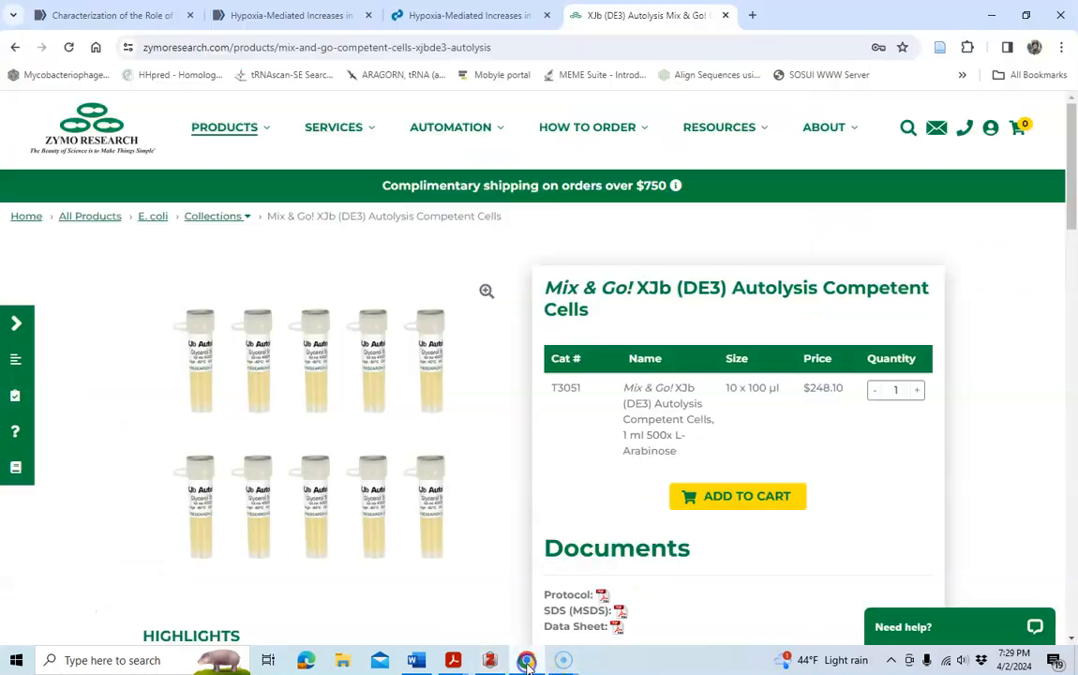
left_click(516, 47)
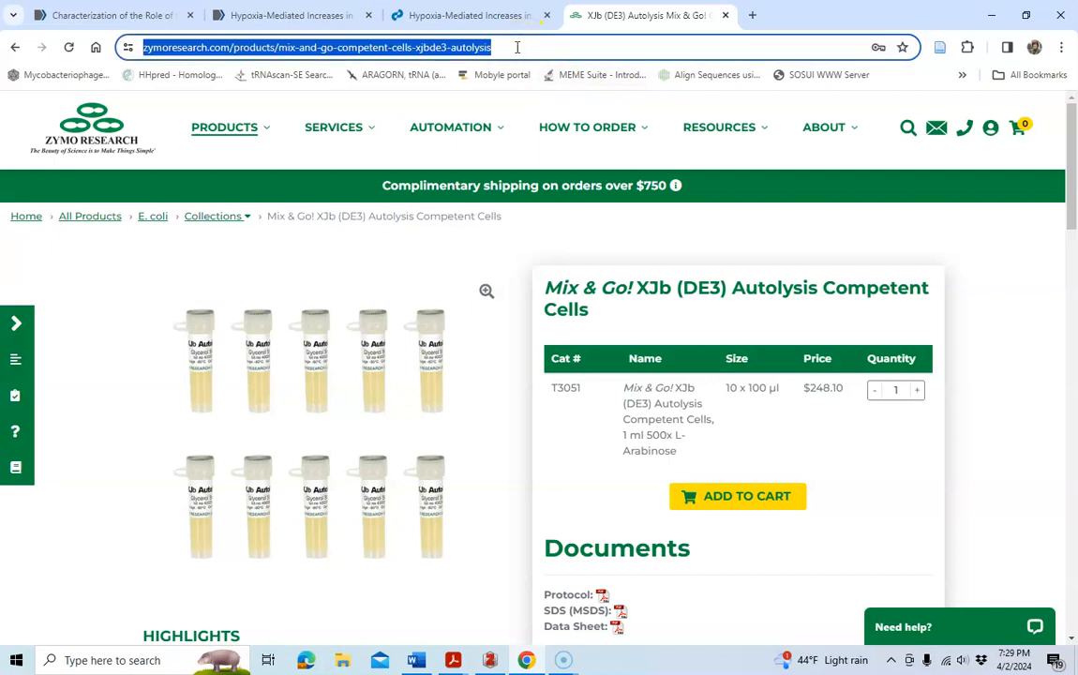
type("vetterlein cassman")
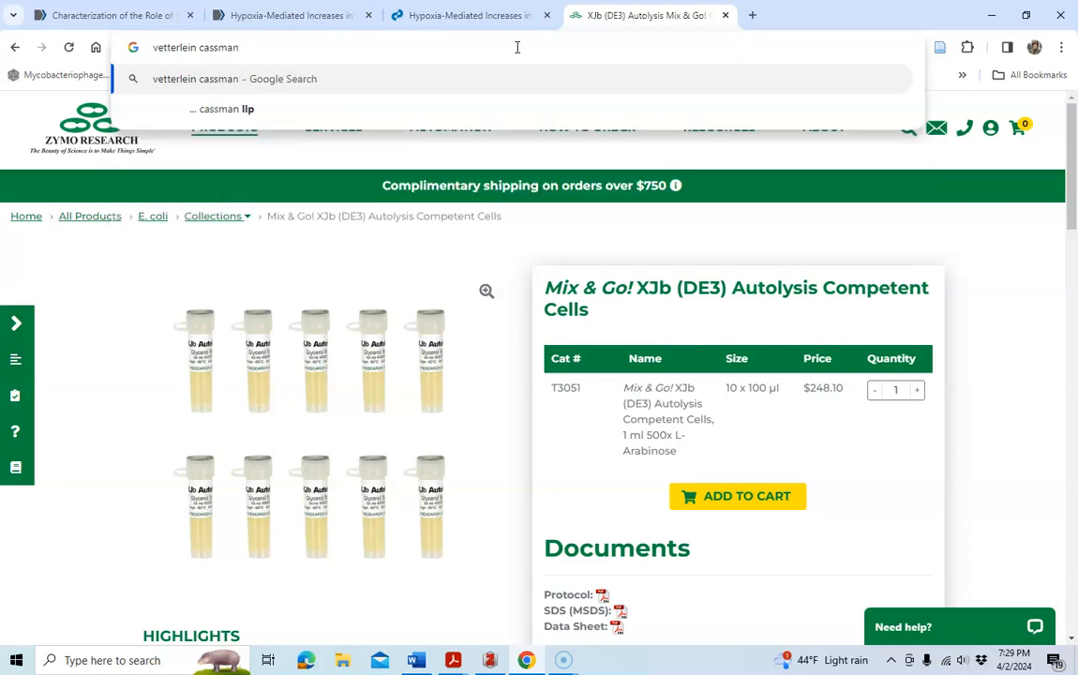
type(" coopera")
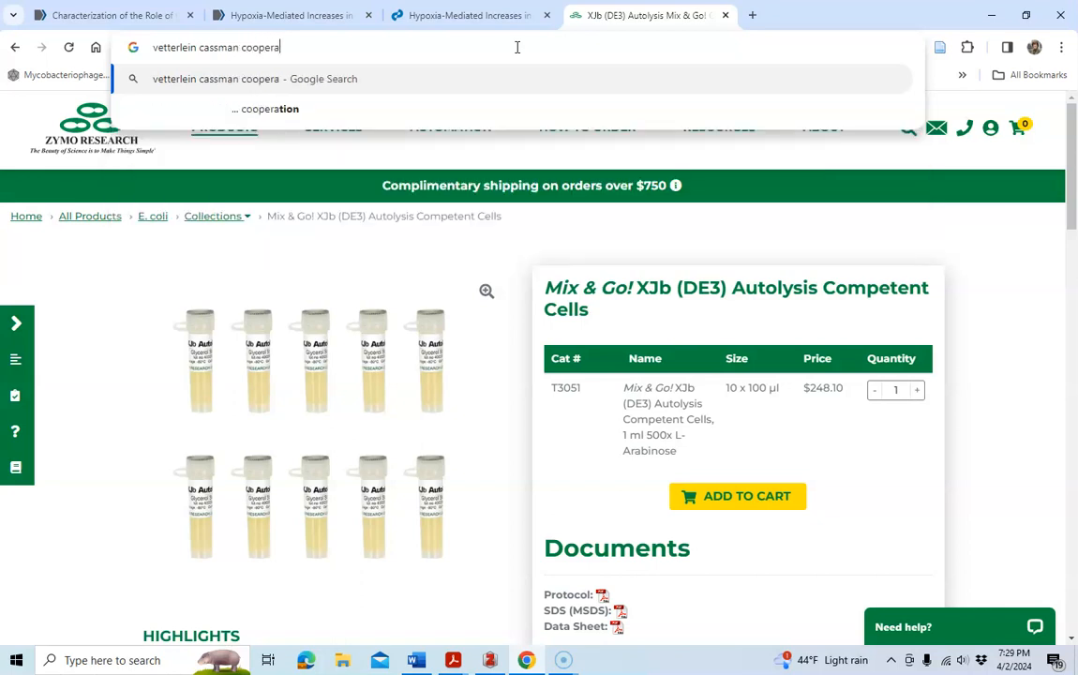
type("tive m")
key("BackSpace")
key("BackSpace")
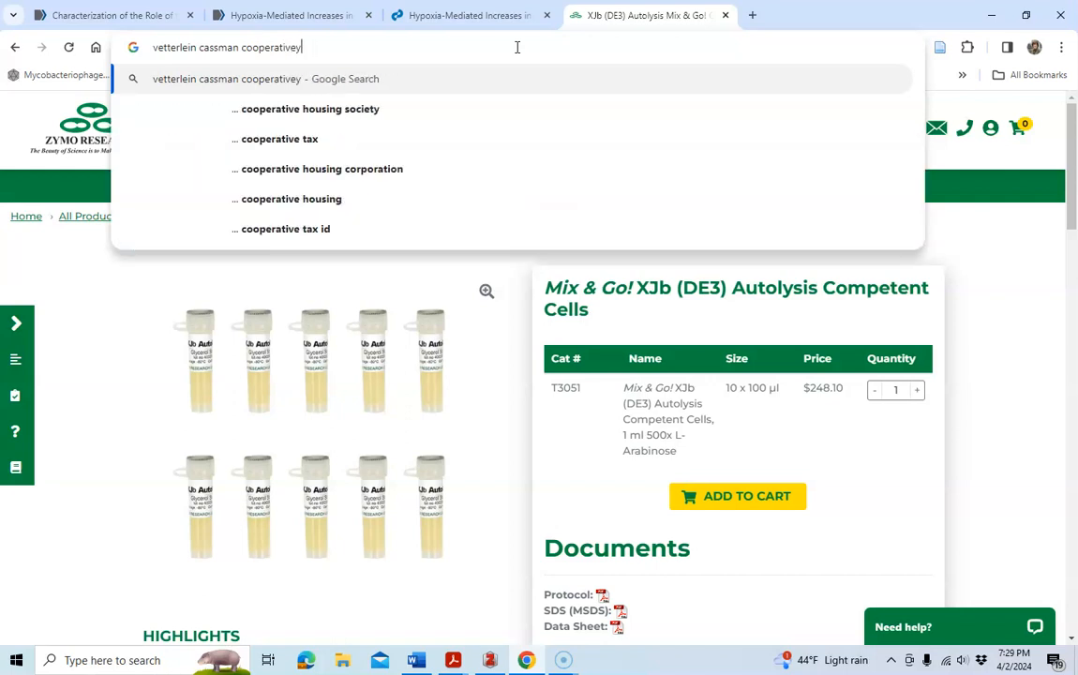
key("BackSpace")
type("ity ")
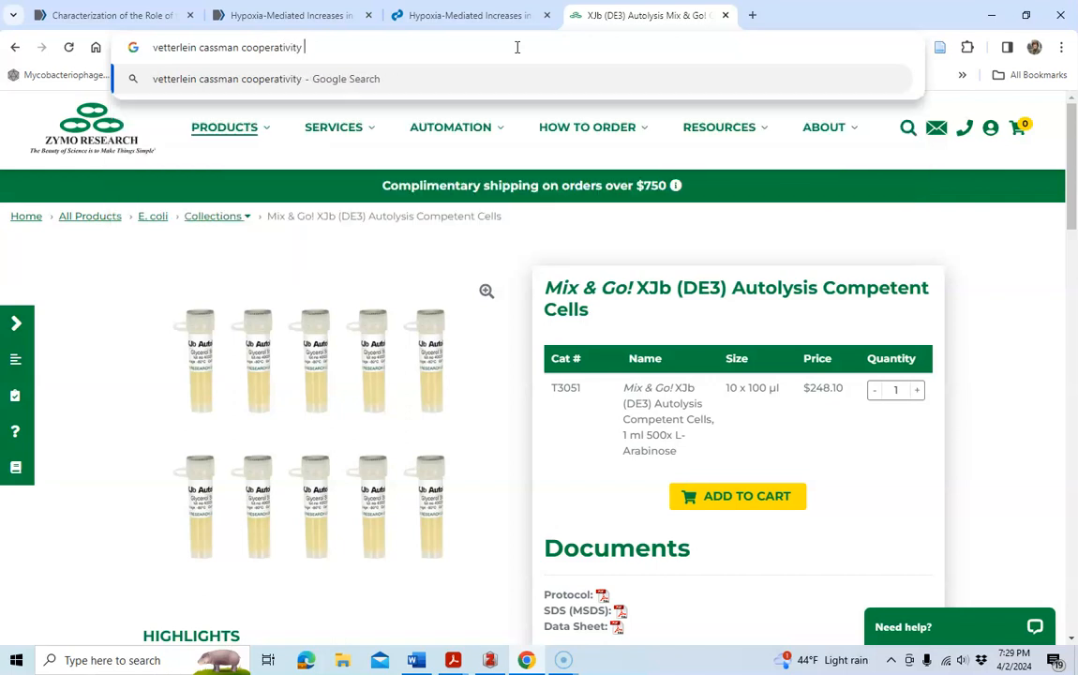
type("lam")
key("BackSpace")
key("BackSpace")
key("BackSpace")
type("ma")
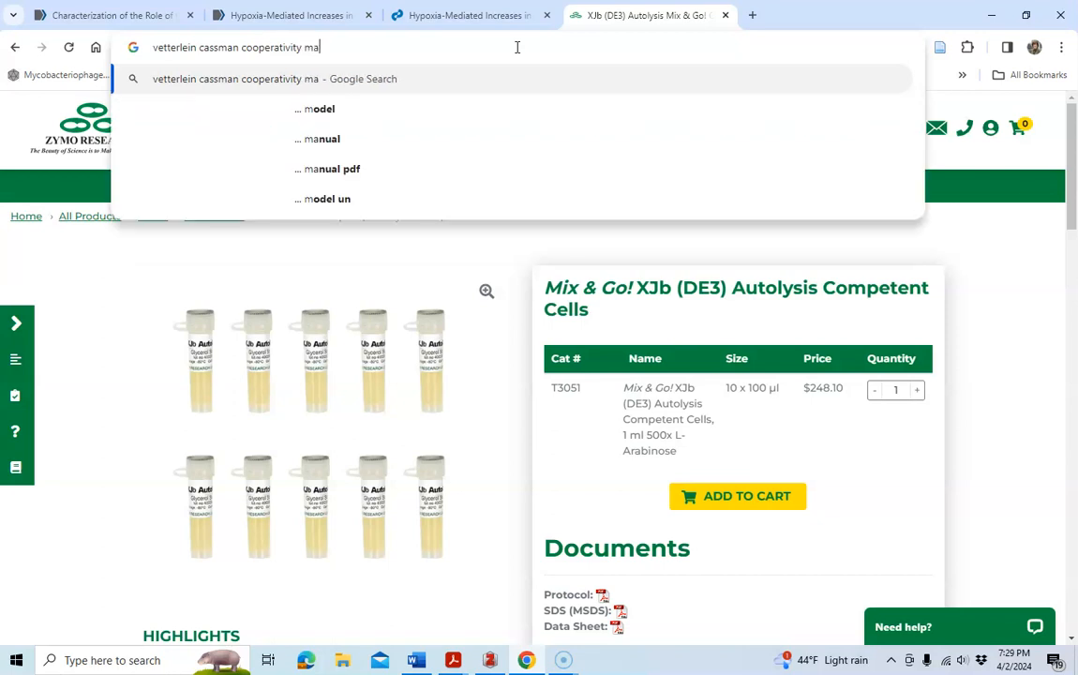
type("late d")
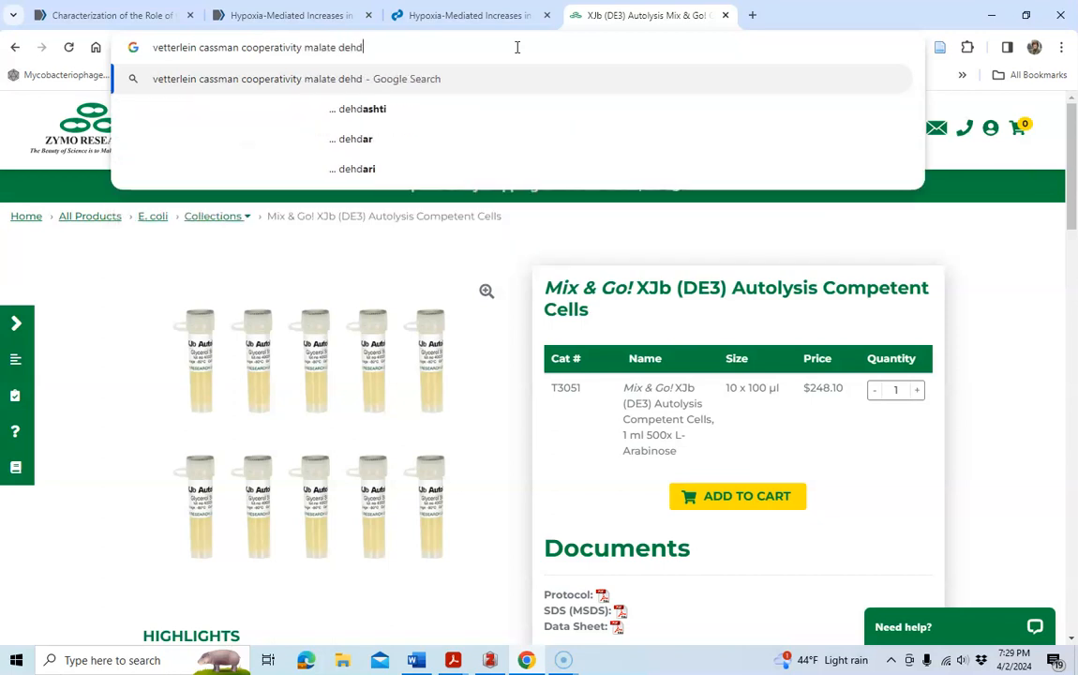
type("ehydrogenase")
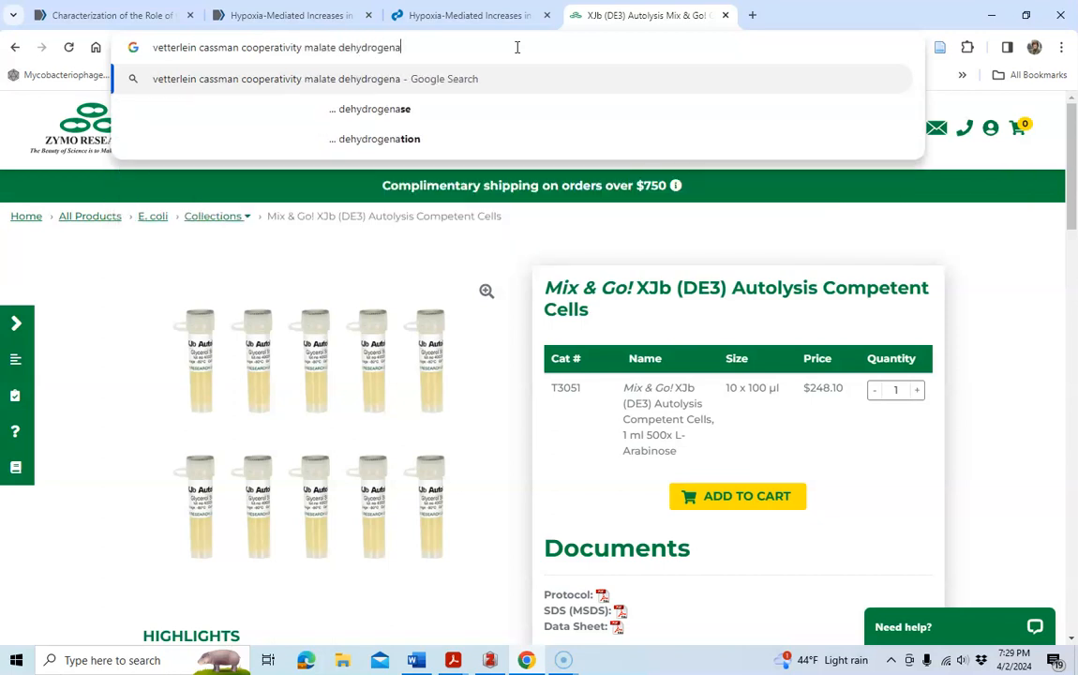
key("Return")
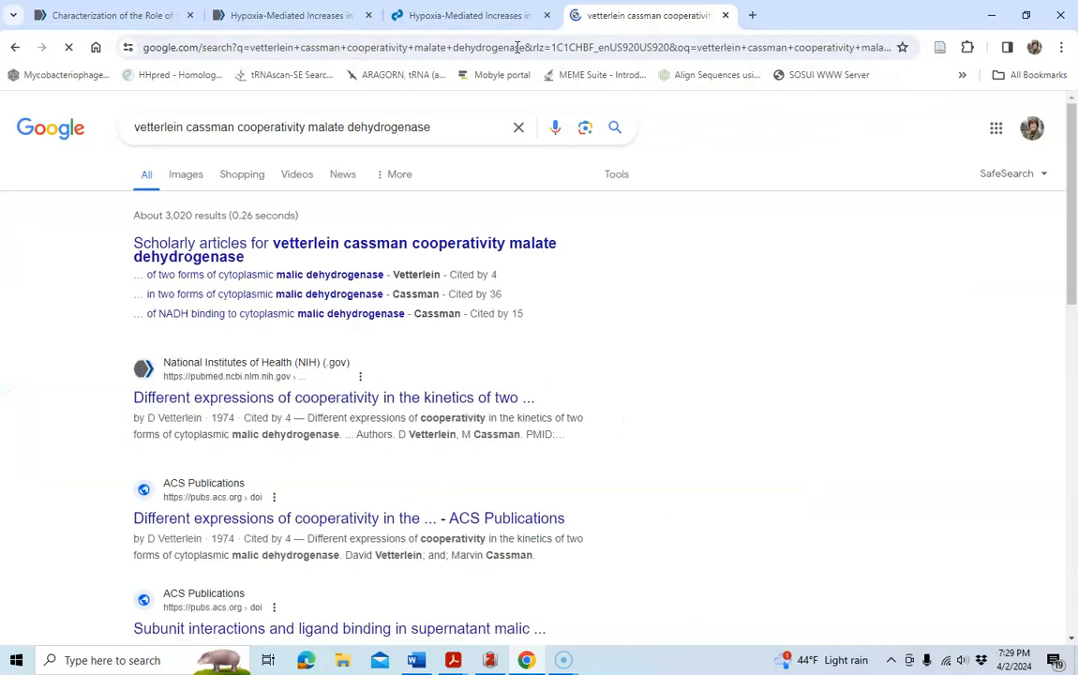
Open the PubMed result for the Vetterlein and Cassman 1974 paper, follow its DOI, and save it to Zotero.
left_click(250, 399)
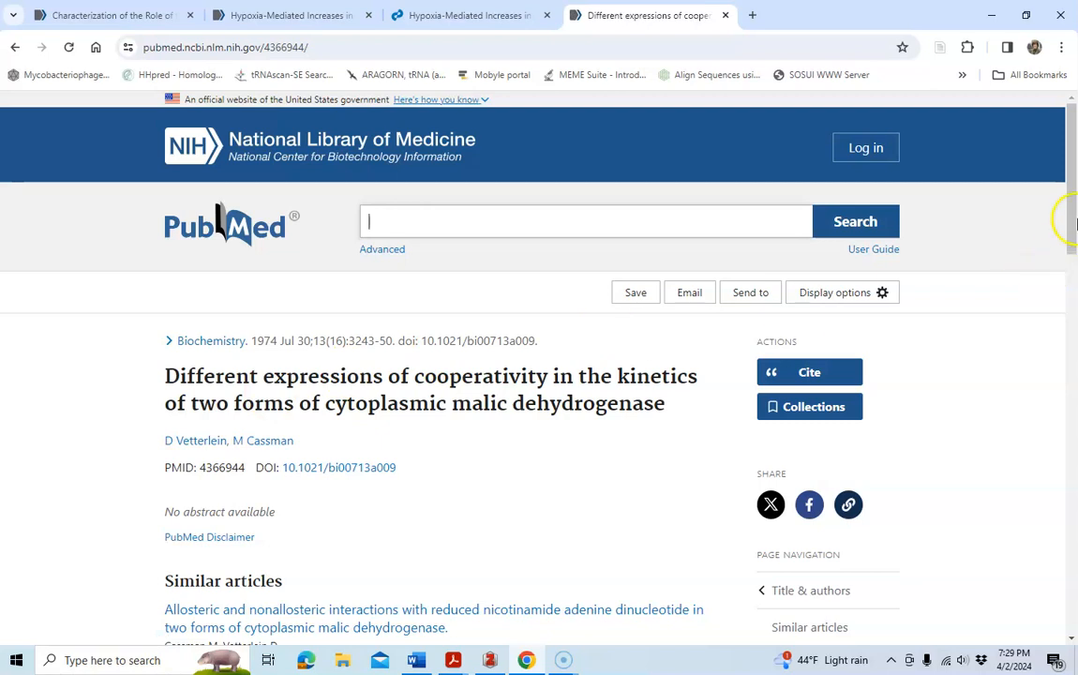
left_click_drag(1076, 210, 1073, 217)
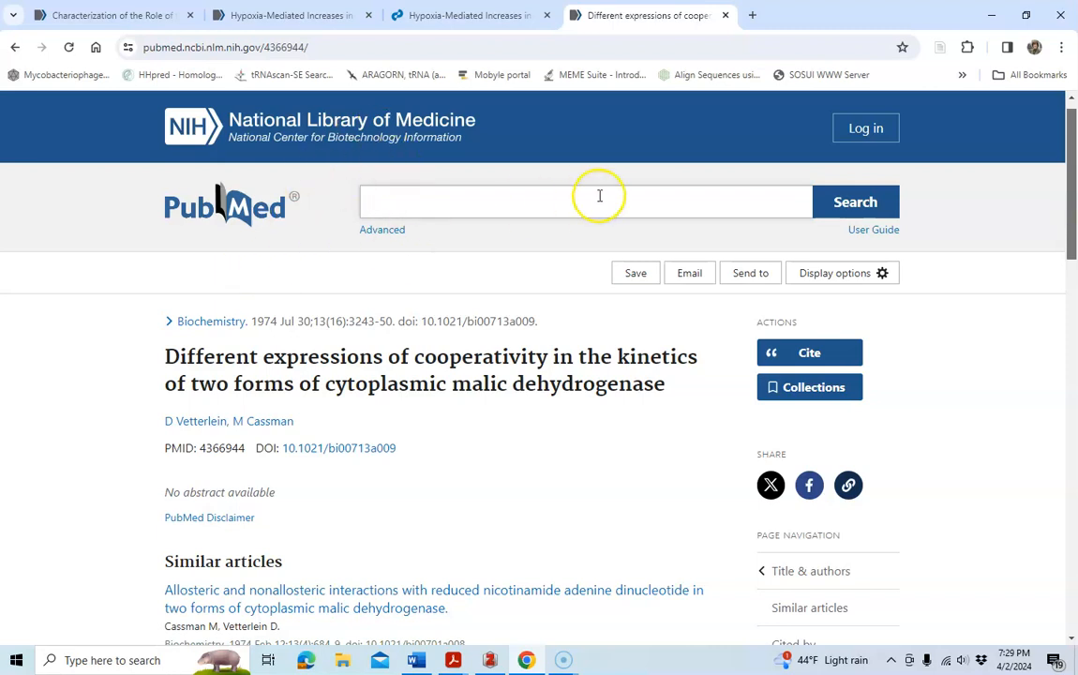
left_click(325, 448)
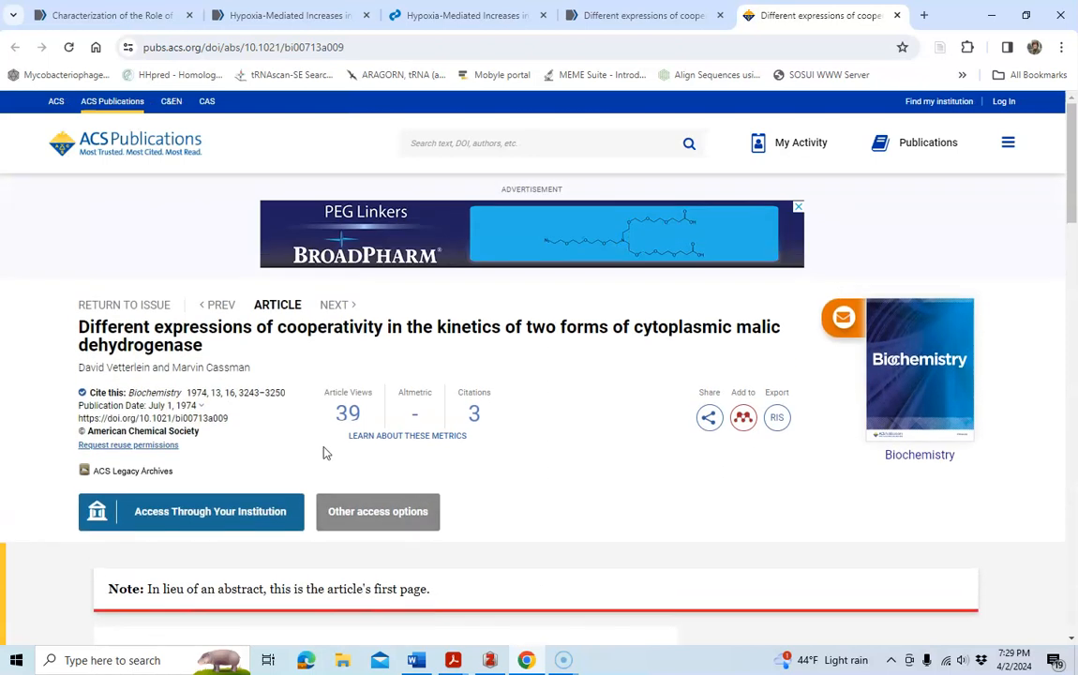
left_click(940, 51)
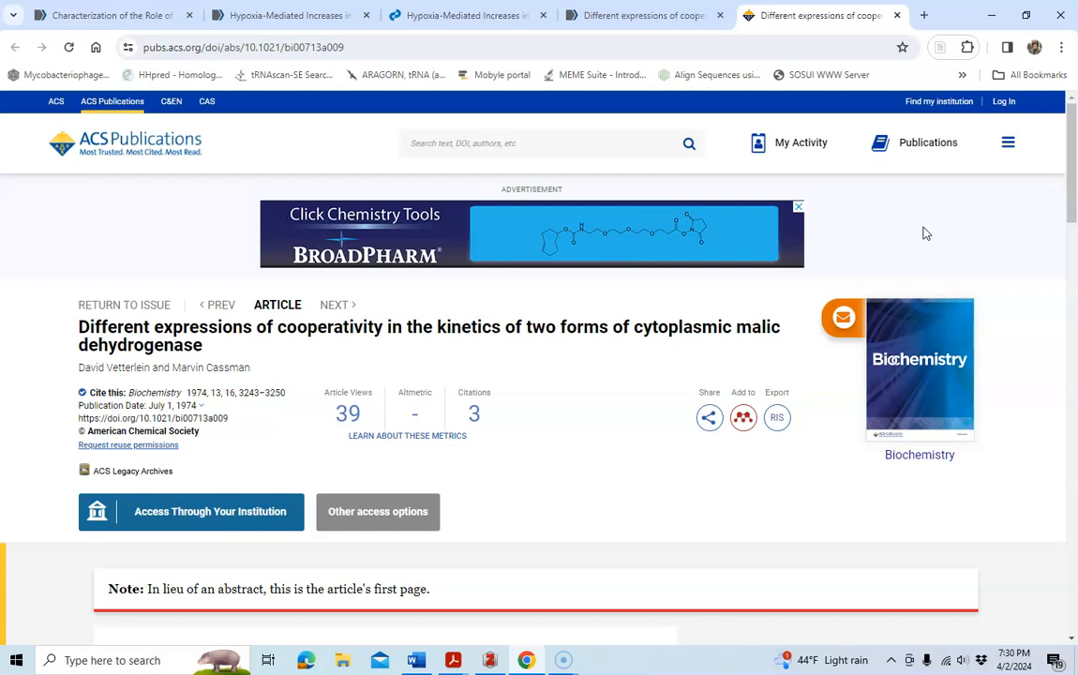
Cite the Vetterlein and Cassman 1974 paper from the CHM 310L collection after 'fifty years ago' and end the sentence with a period.
left_click(489, 660)
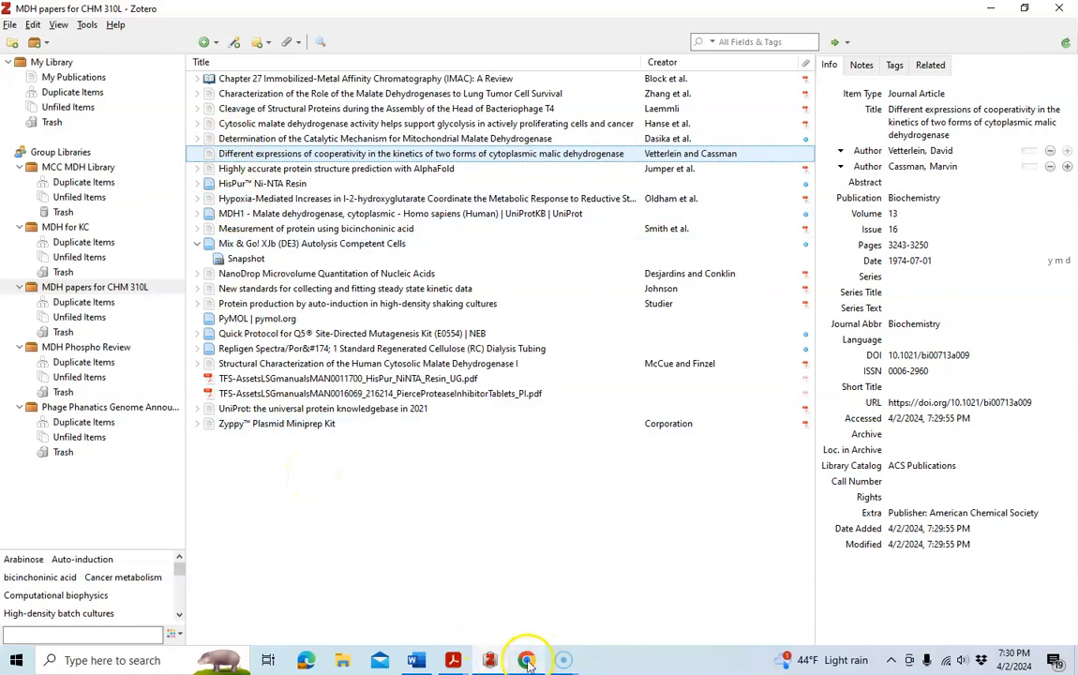
left_click(416, 660)
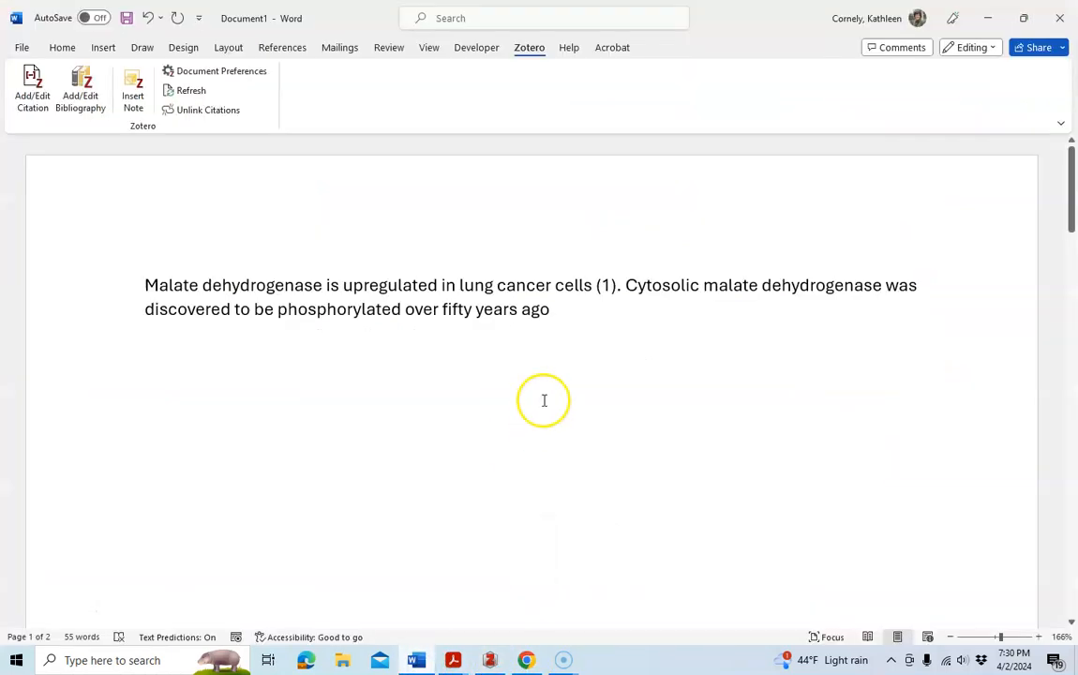
left_click(553, 309)
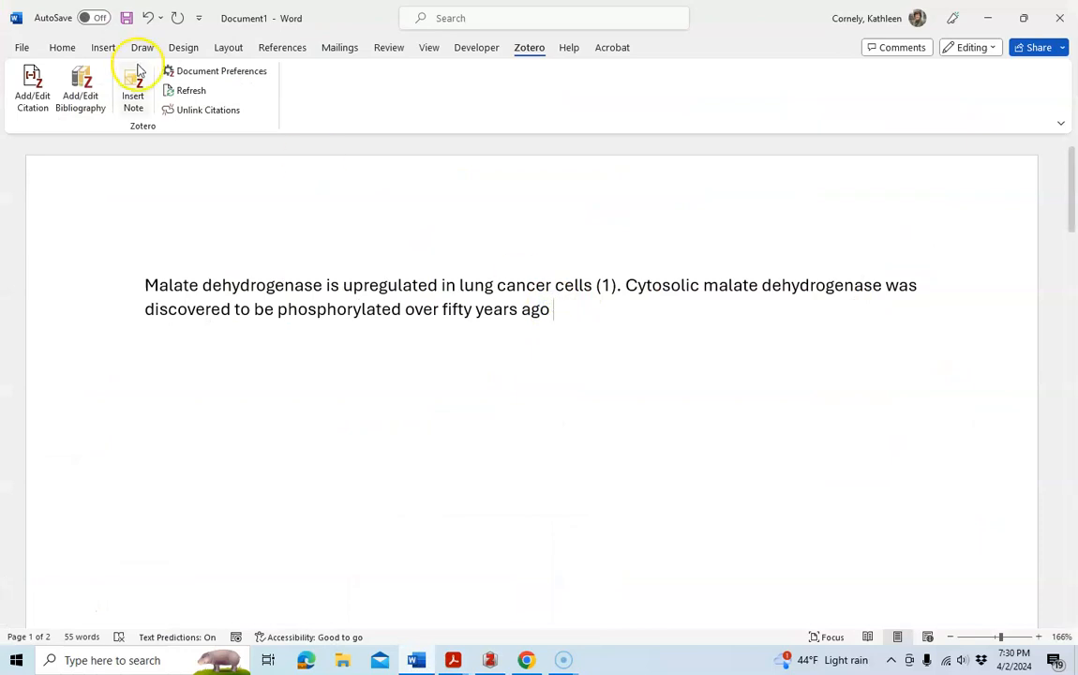
left_click(35, 101)
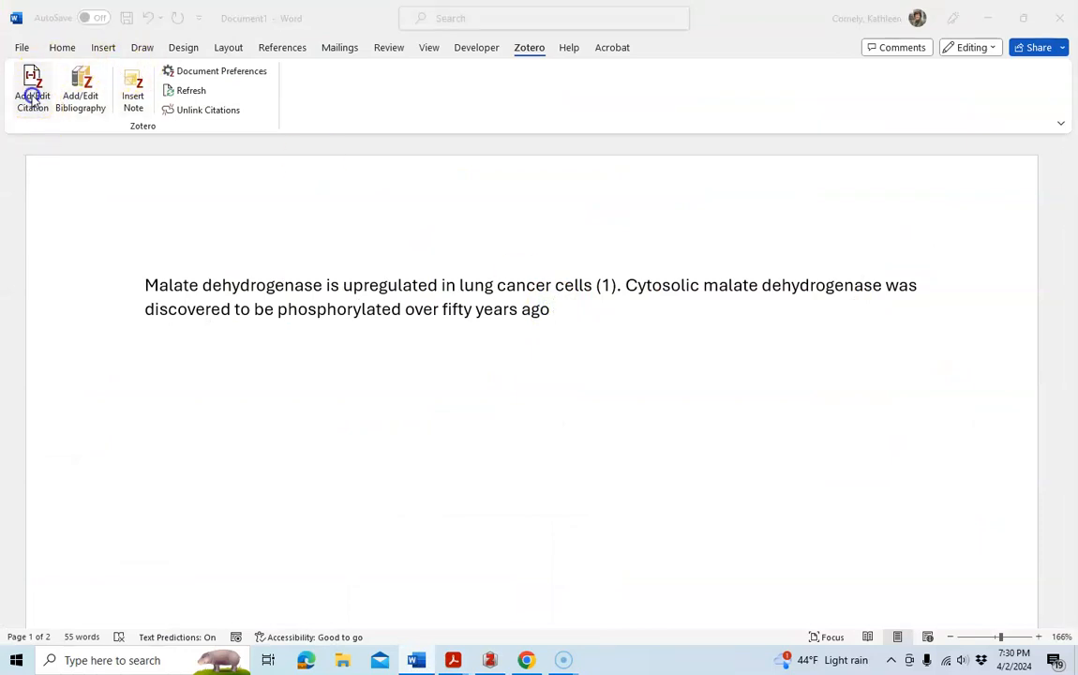
type("vett")
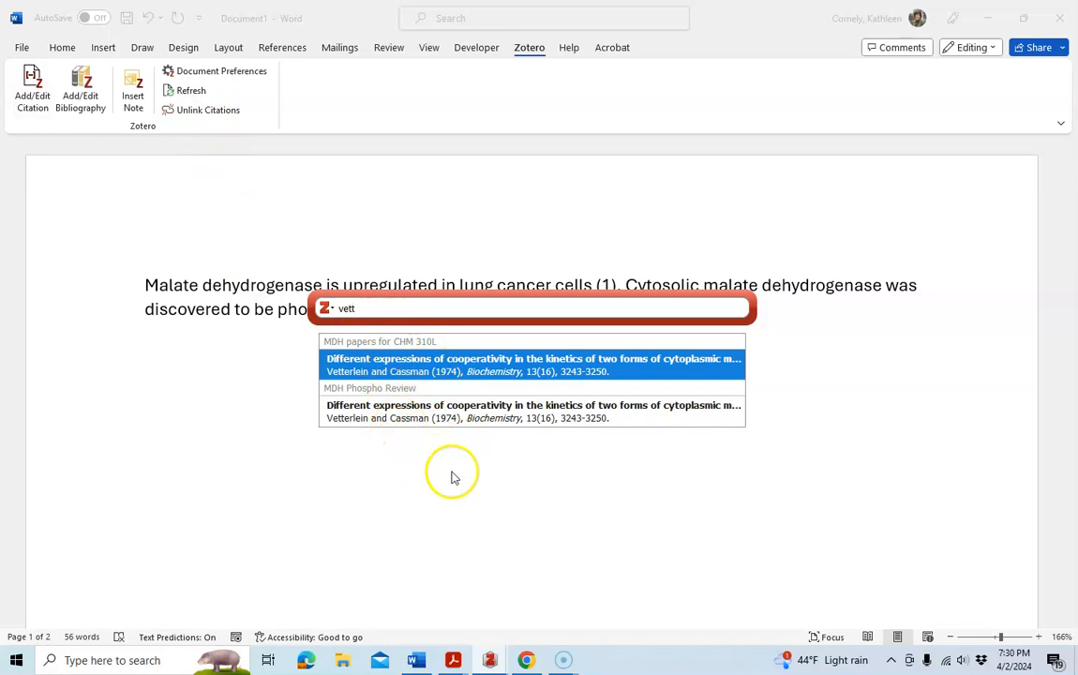
left_click(392, 365)
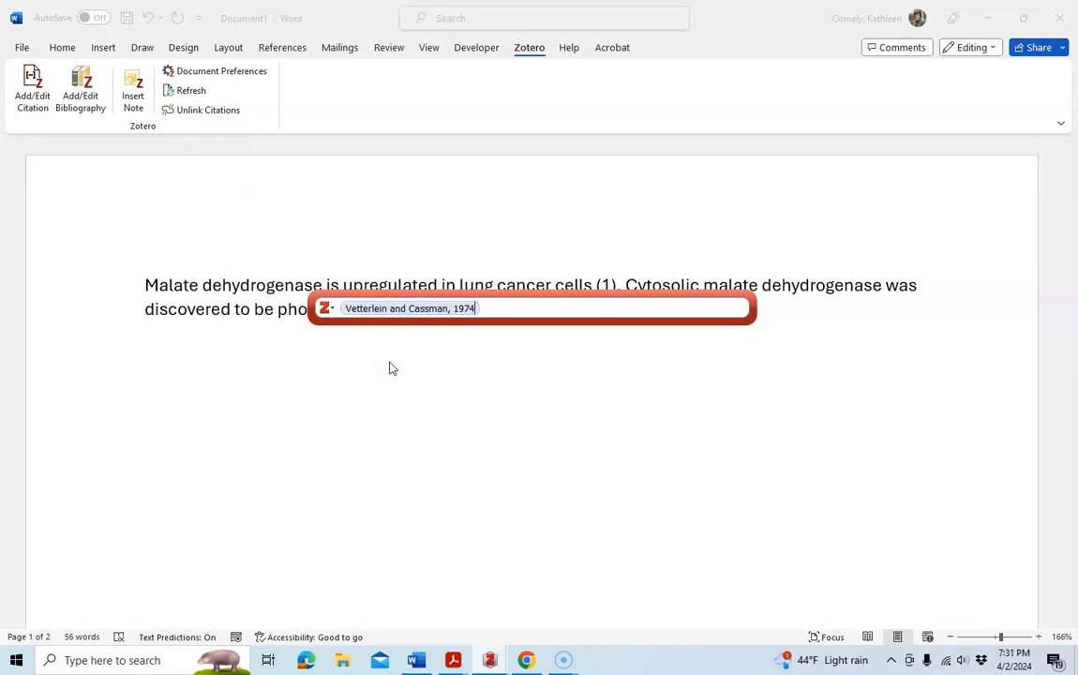
key("Return")
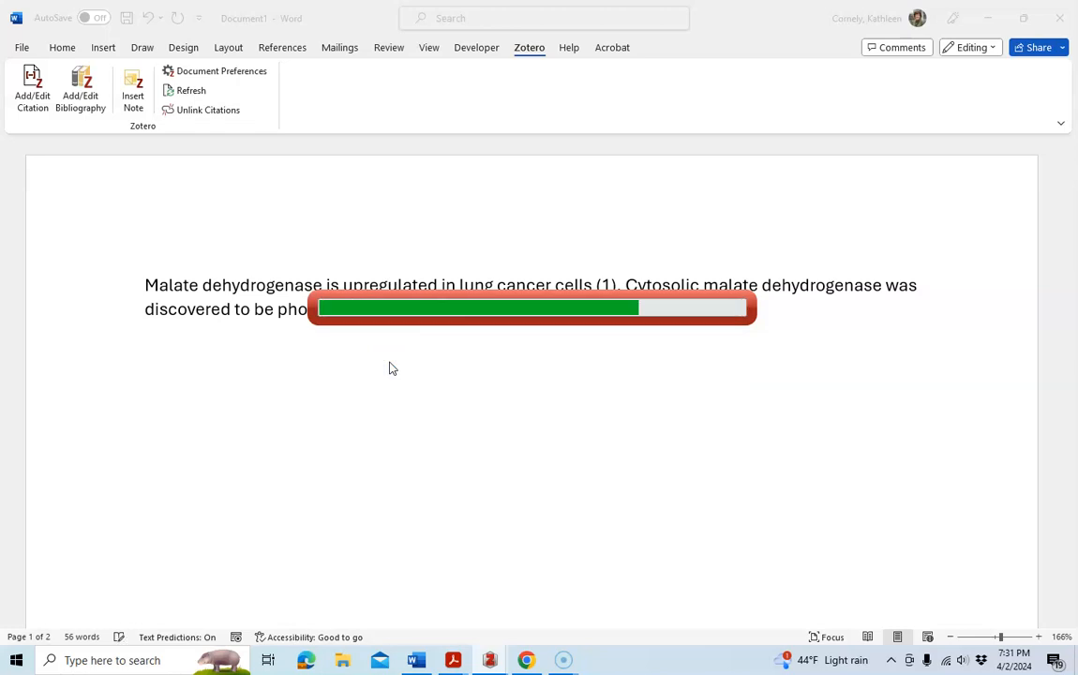
type(". ")
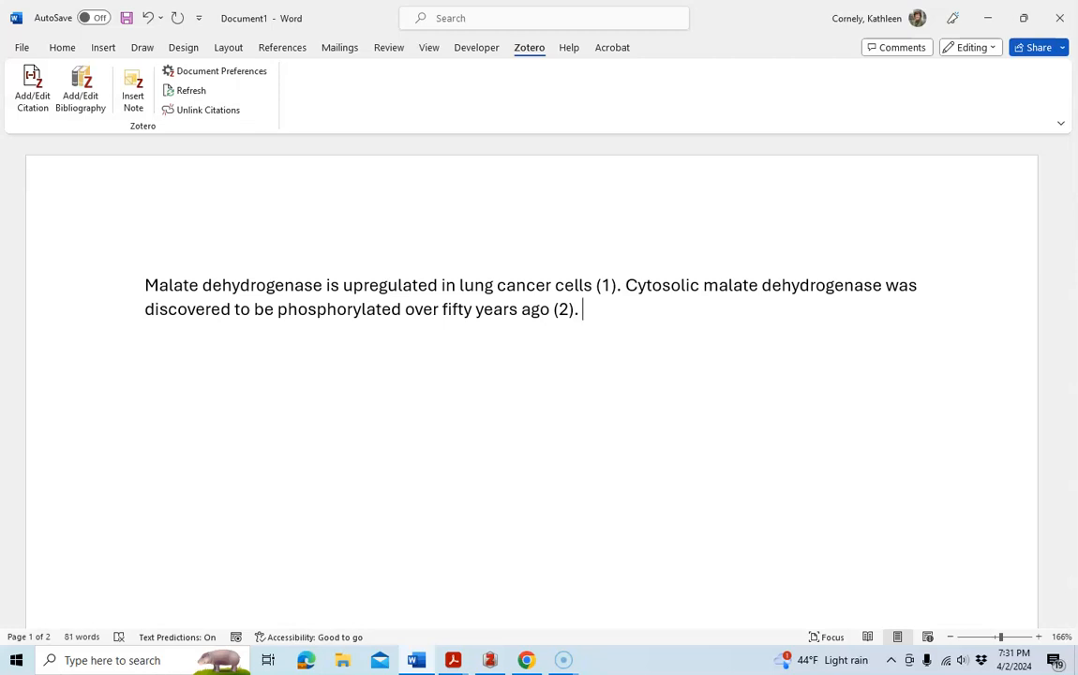
type("In this study we")
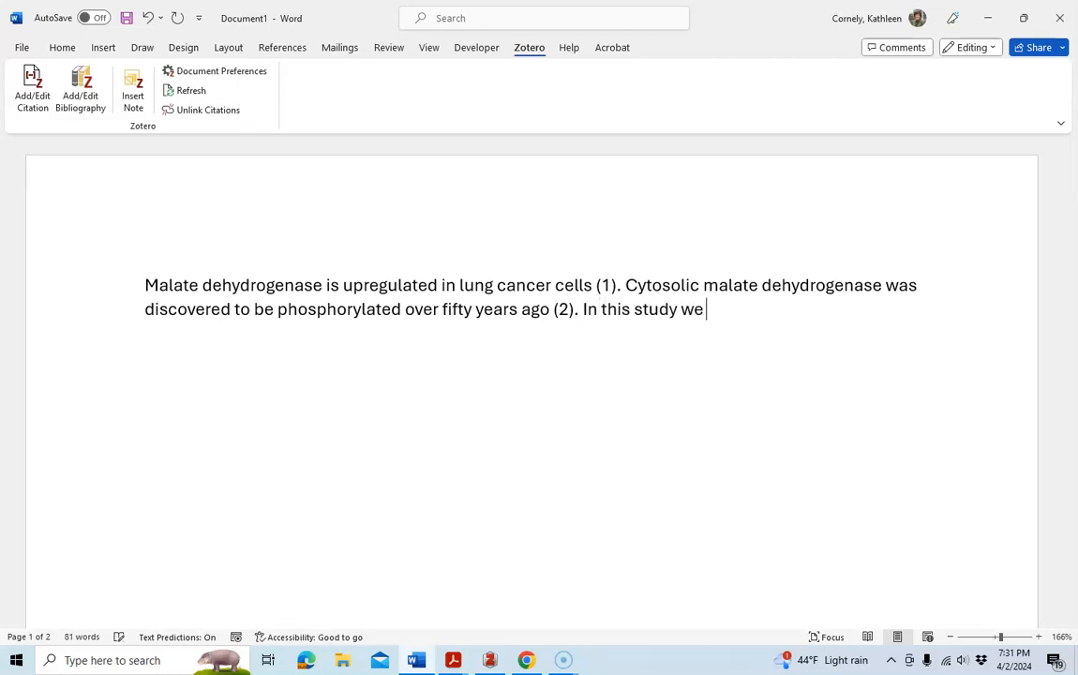
type(" are constructing phosphom")
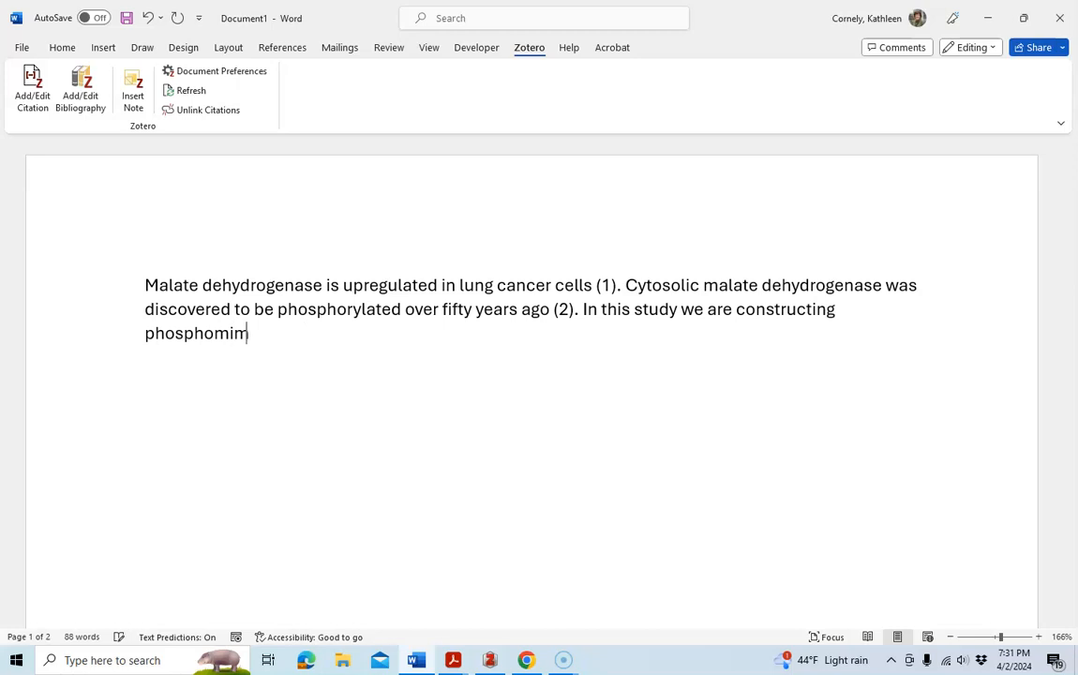
After the second citation, add the sentence 'In this study we are constructing phosphomimic mutant malate dehydrogenases using site-directed mutagenesis'.
type("imic must")
key("BackSpace")
key("BackSpace")
type("tant malage")
key("BackSpace")
key("BackSpace")
type("te d")
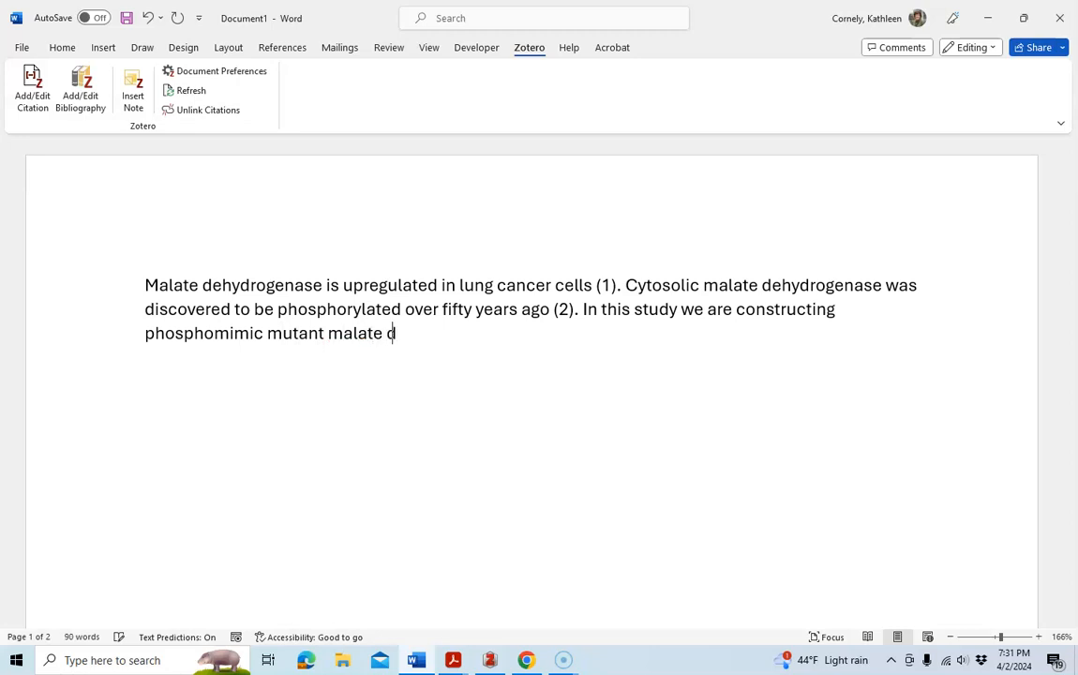
type("ehydrogenases")
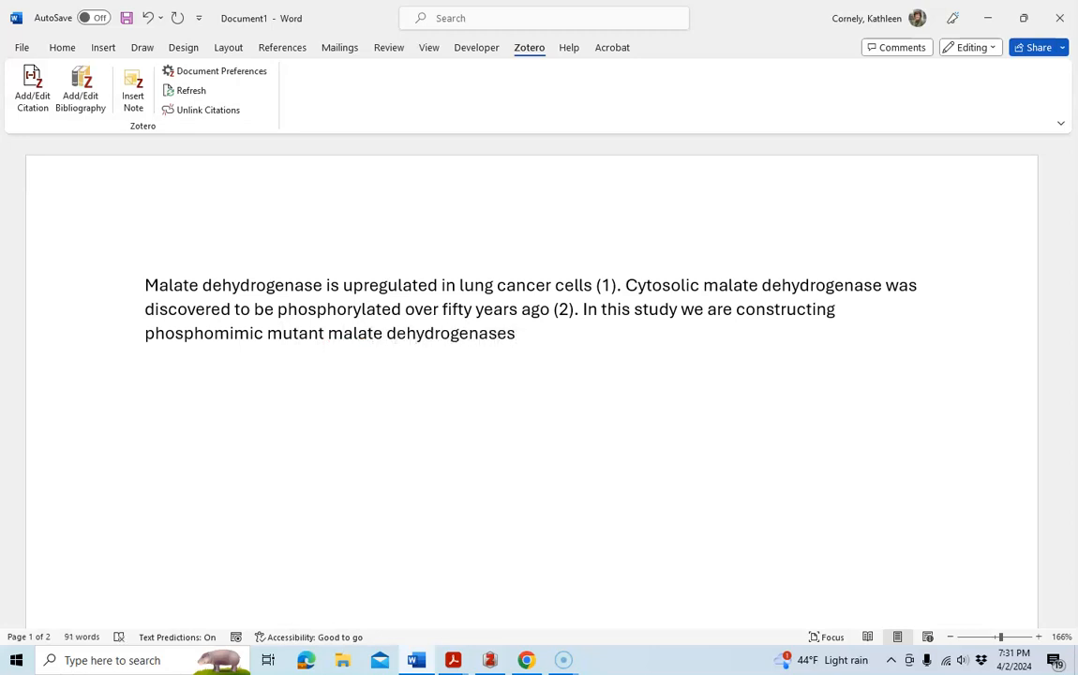
type(" using site-directe")
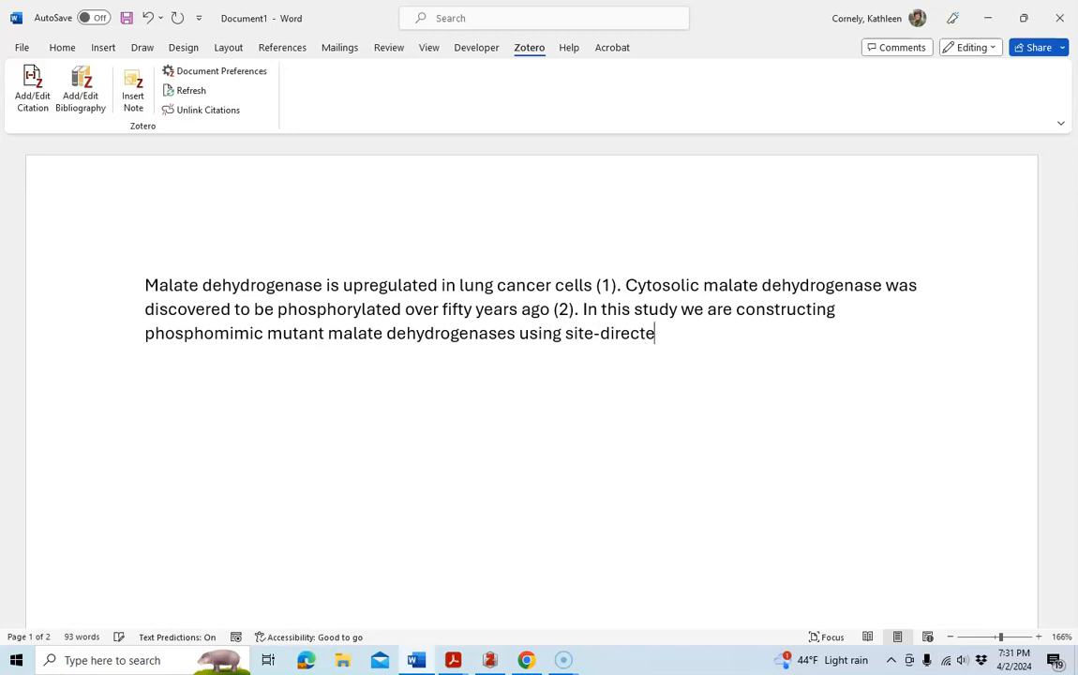
type("d mutagenesis")
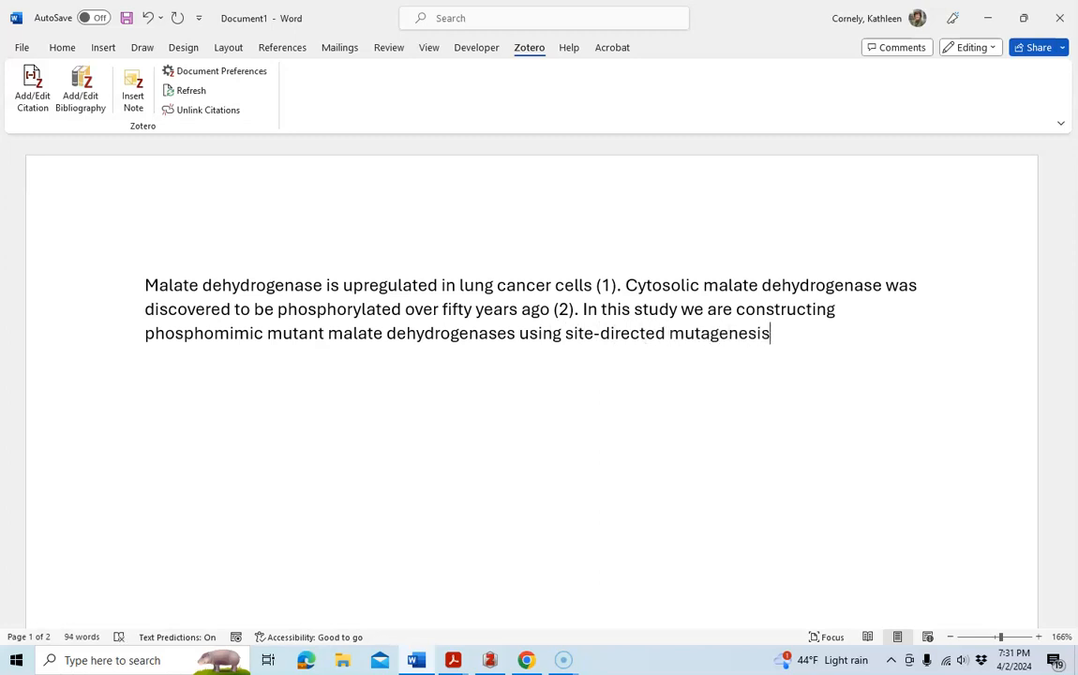
type(". We used")
key("BackSpace")
key("BackSpace")
key("BackSpace")
key("BackSpace")
key("BackSpace")
key("BackSpace")
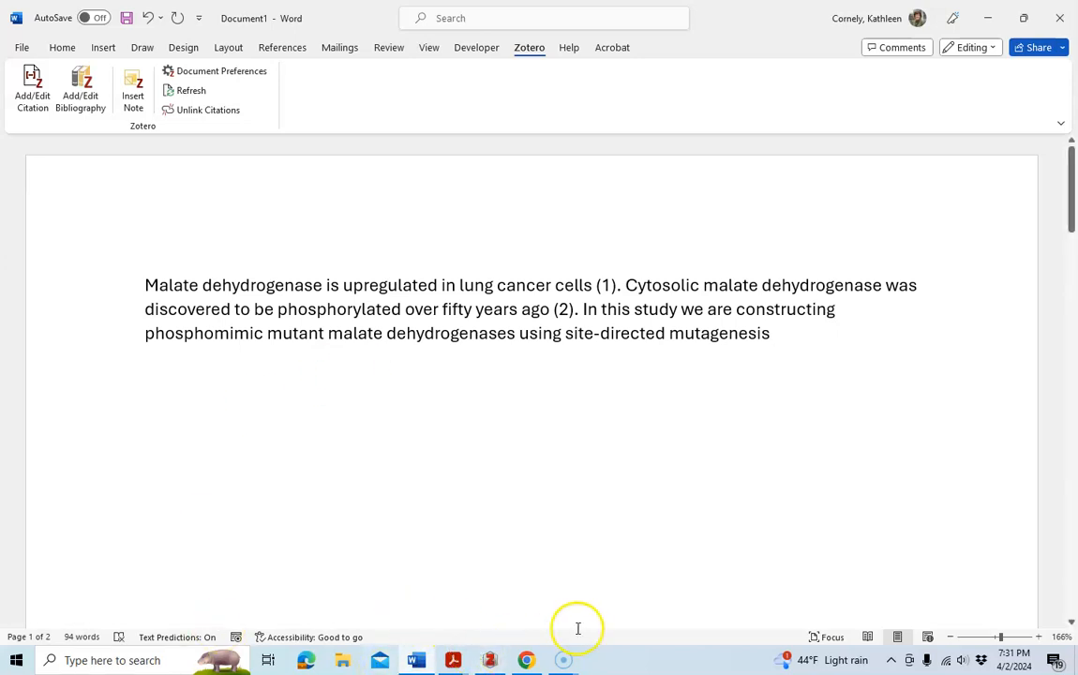
Cite the Quick Protocol for Q5 Site-Directed Mutagenesis Kit (E0554) from CHM 310L after 'mutagenesis' and end the sentence with a period.
left_click(491, 662)
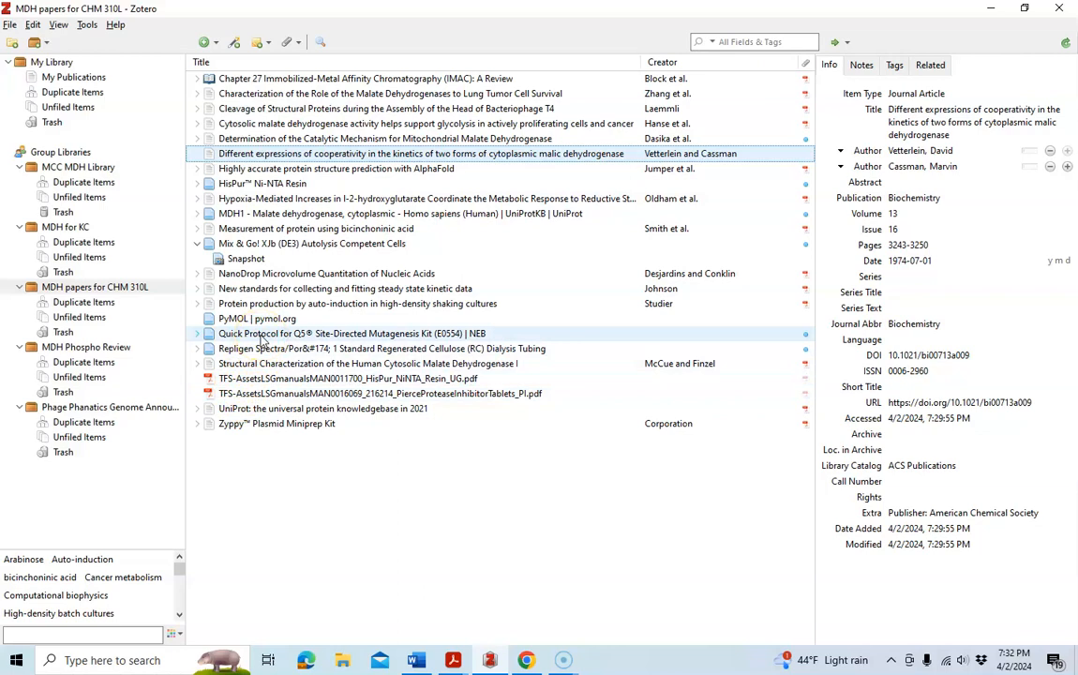
left_click(412, 660)
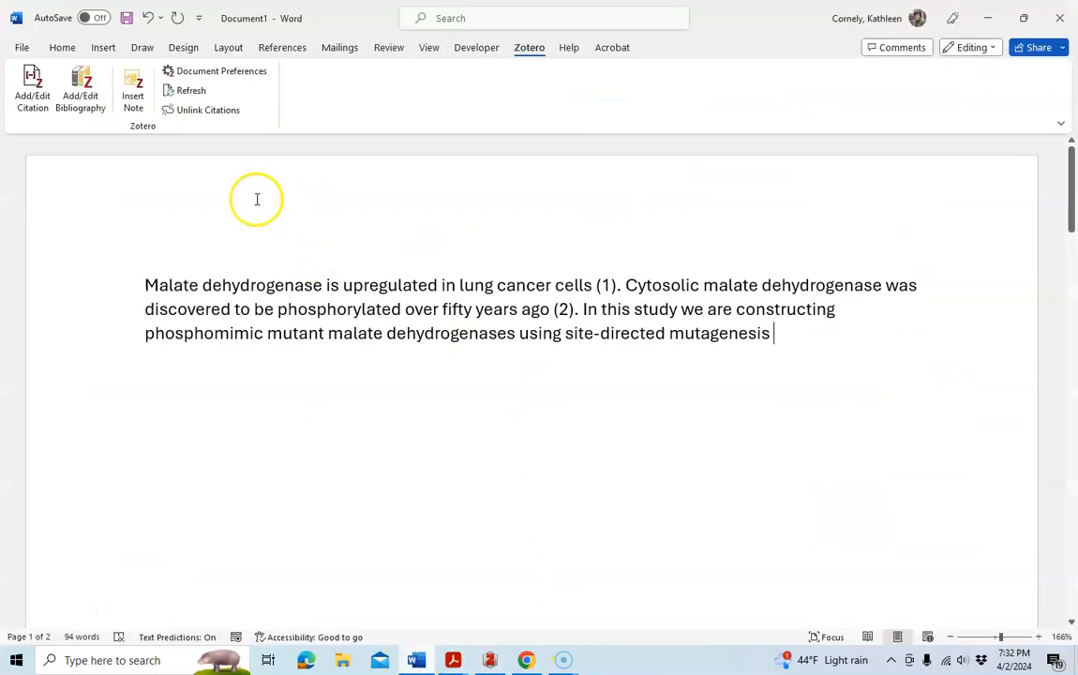
left_click(34, 105)
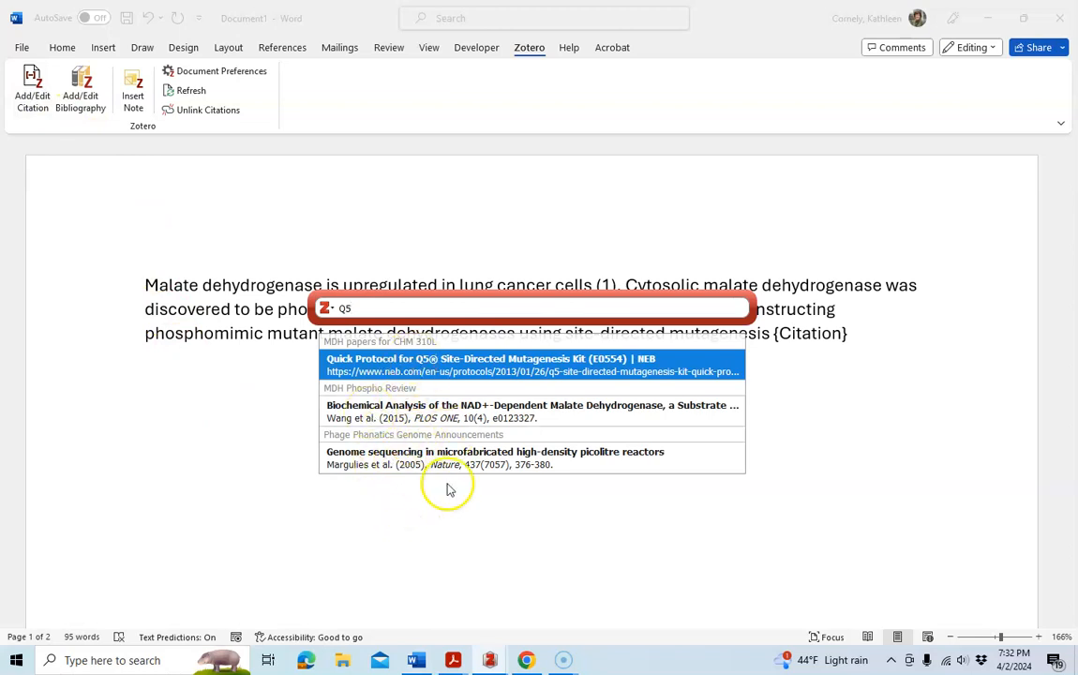
left_click(366, 361)
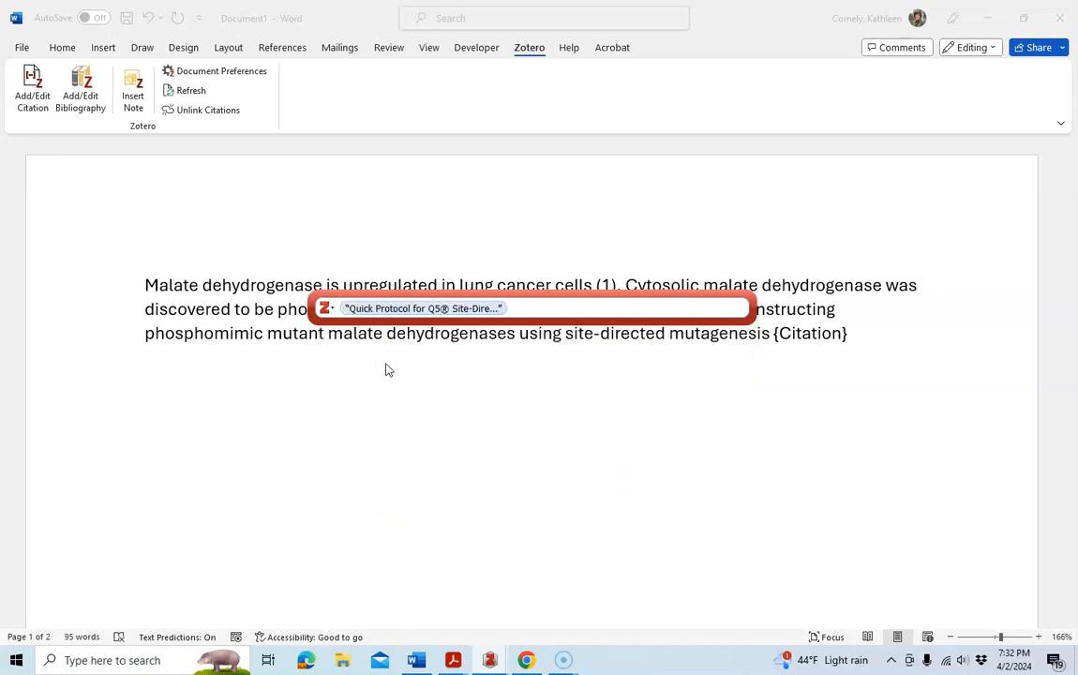
key("Return")
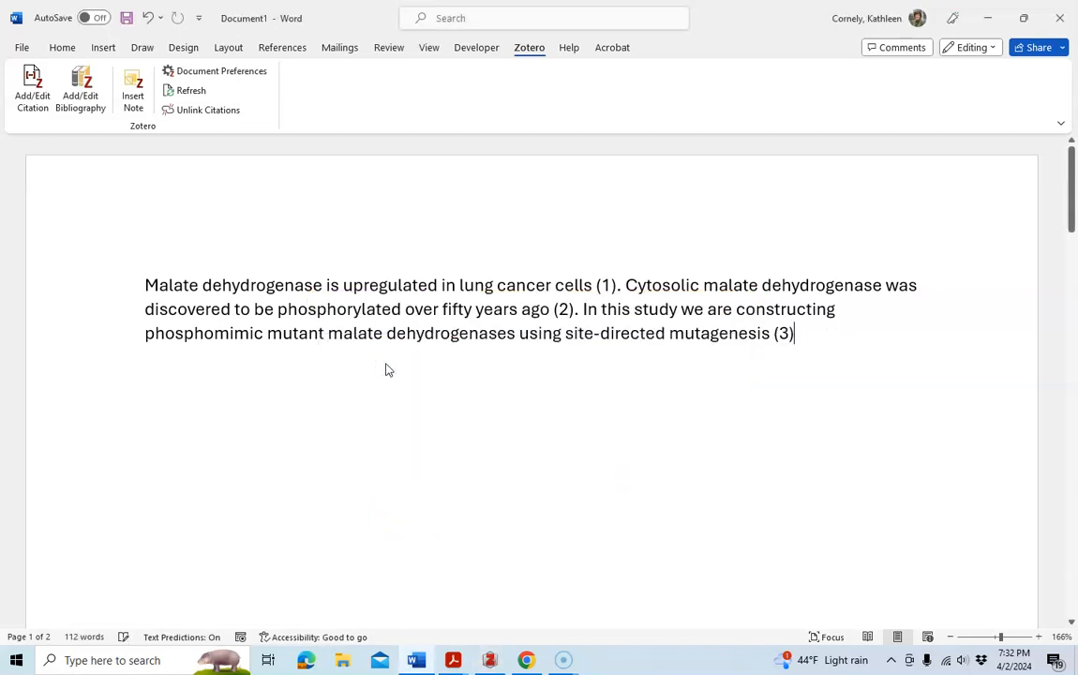
type(".")
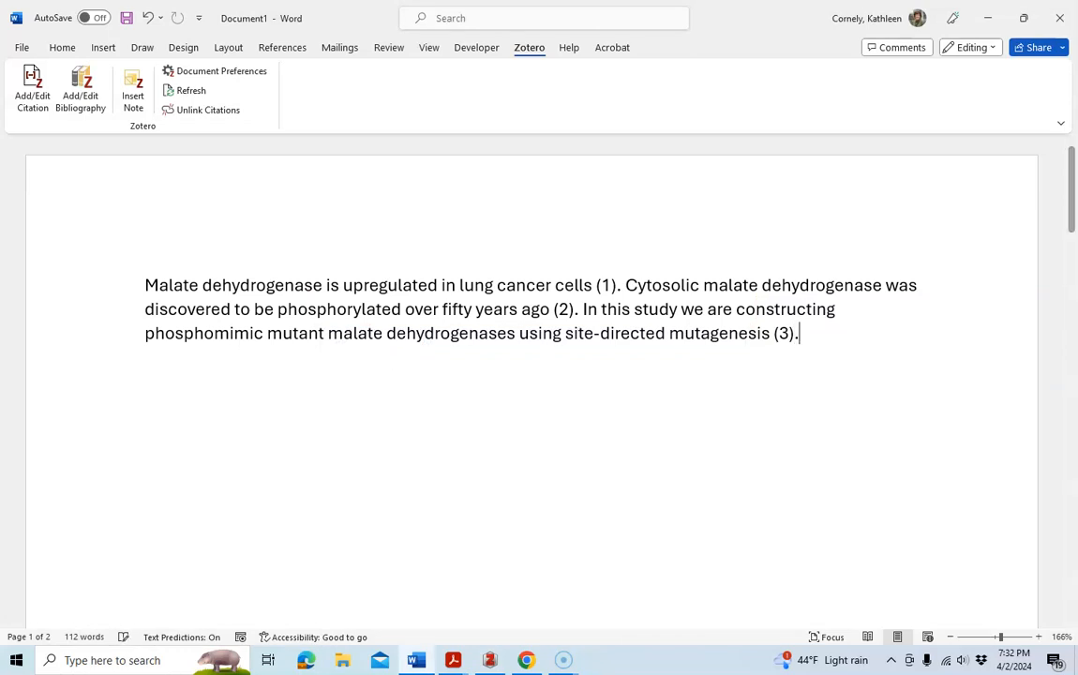
left_click_drag(1070, 229, 1035, 450)
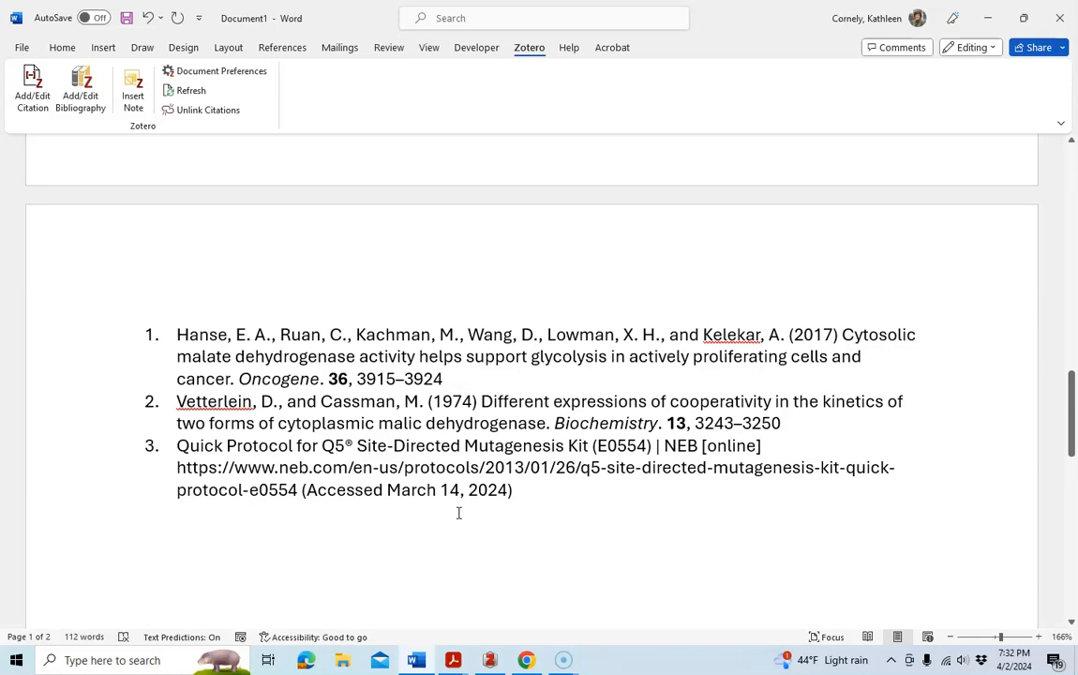
left_click_drag(1072, 445, 898, 352)
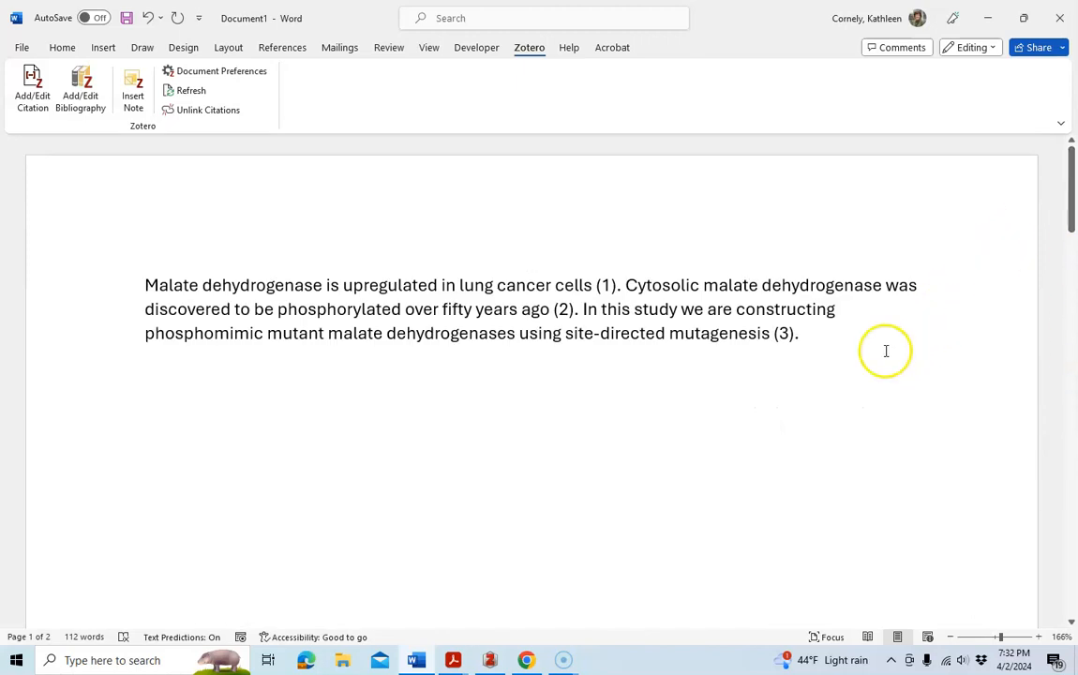
Insert 'We first did a multiple sequence alignment using malate dehydrogenase sequences stored in the UniProt database' before 'In this study'.
mouse_move(483, 664)
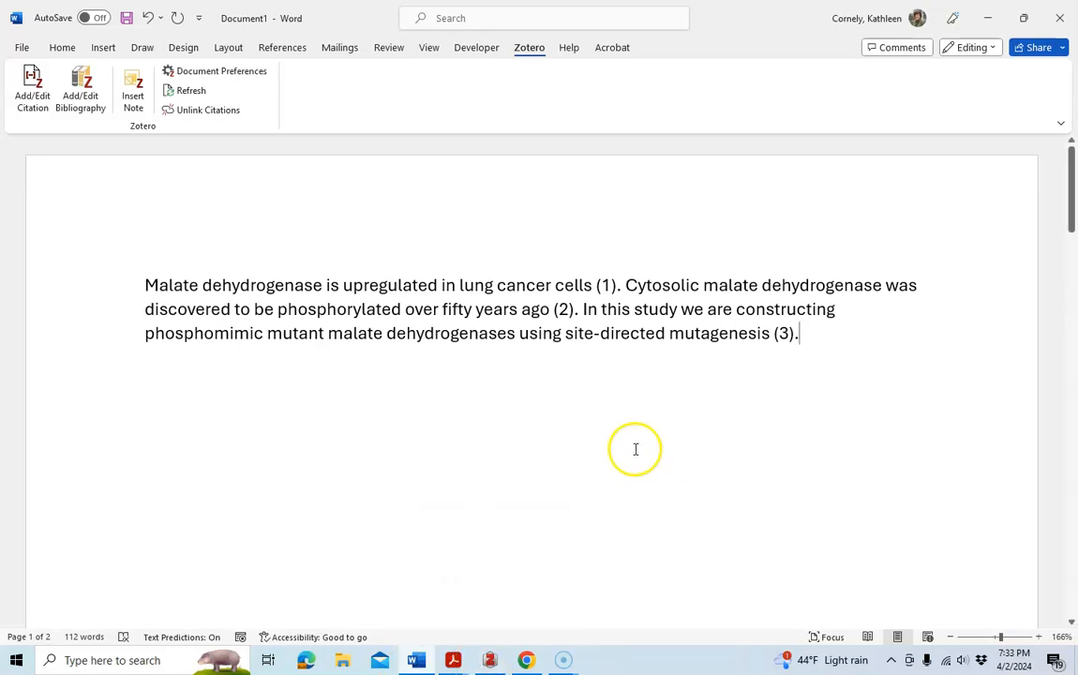
left_click(582, 310)
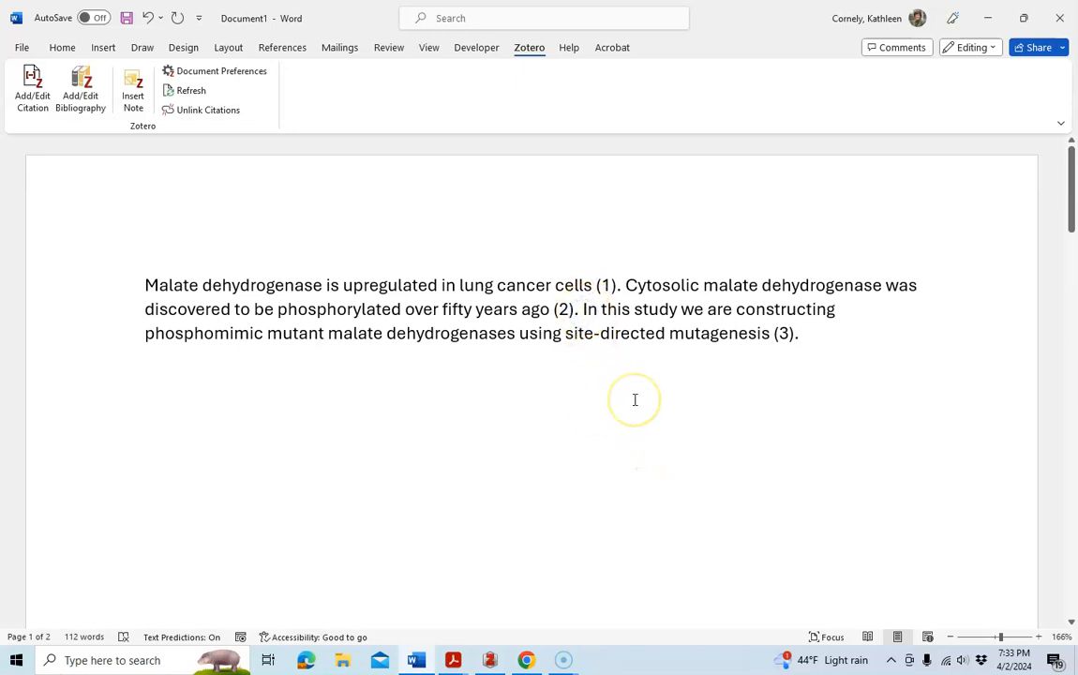
type("We fir")
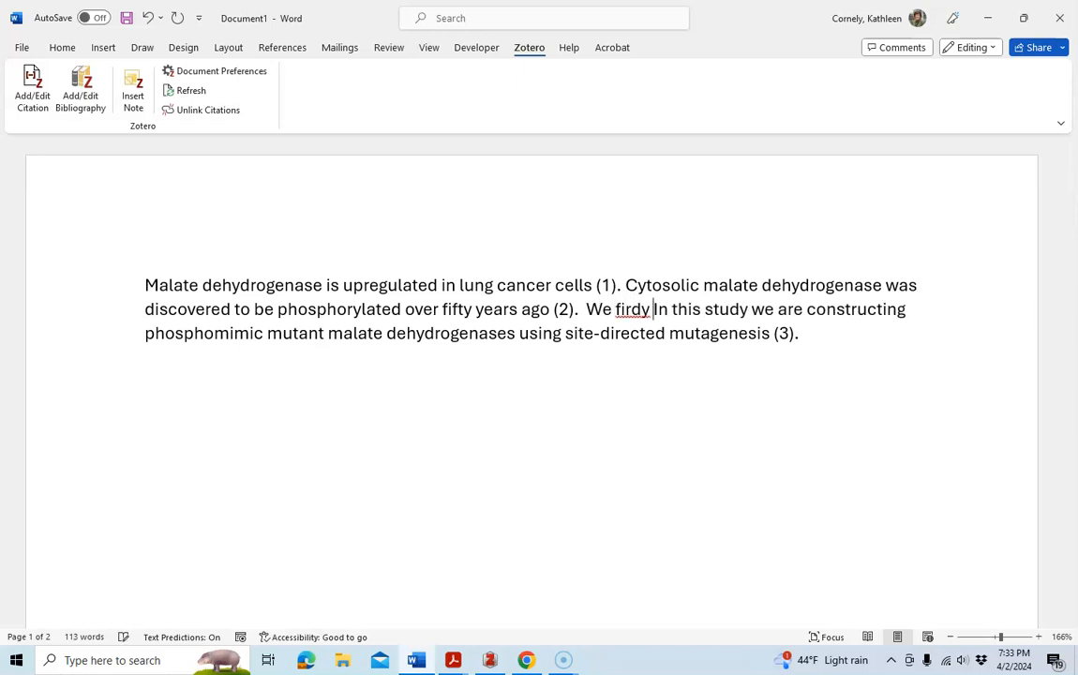
type("st did a multi")
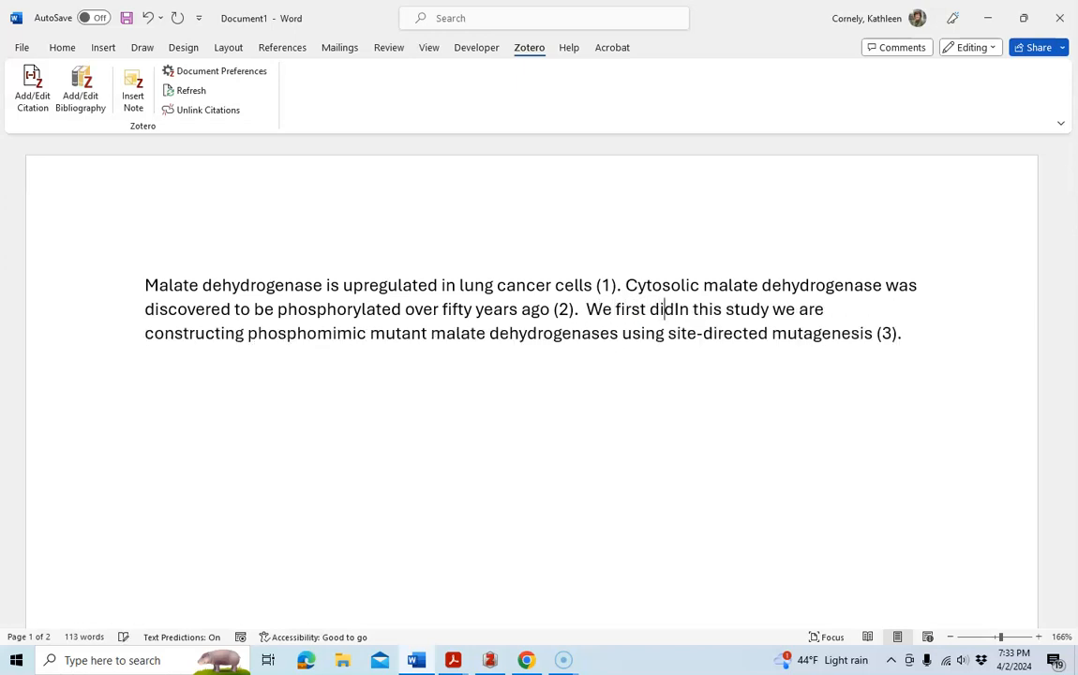
type("ple ")
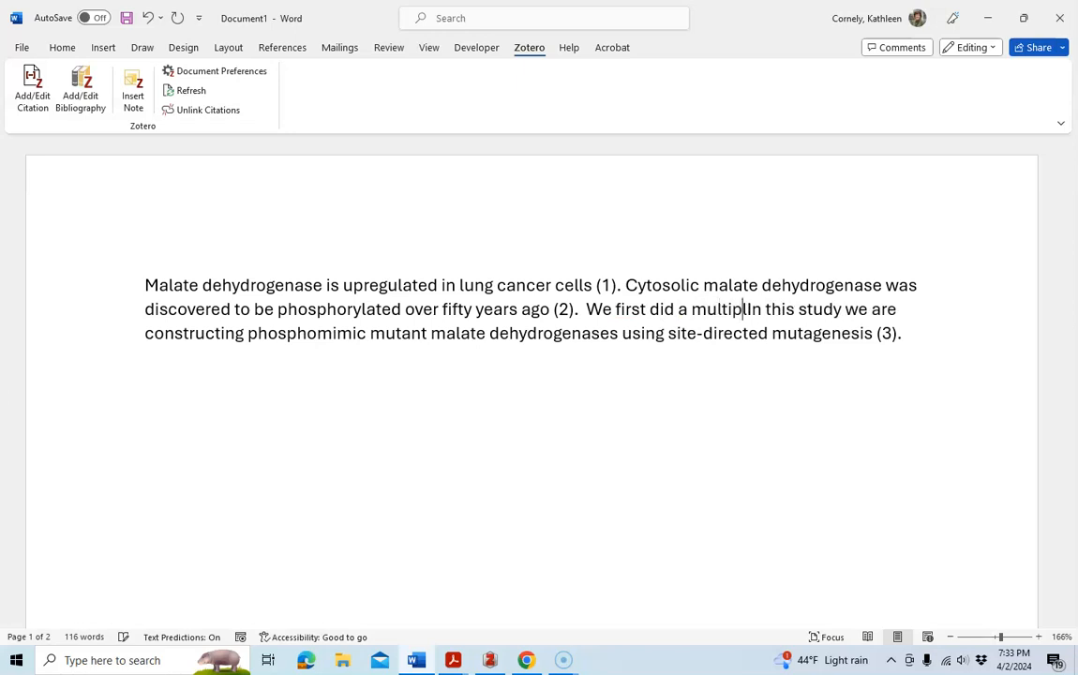
type("equence")
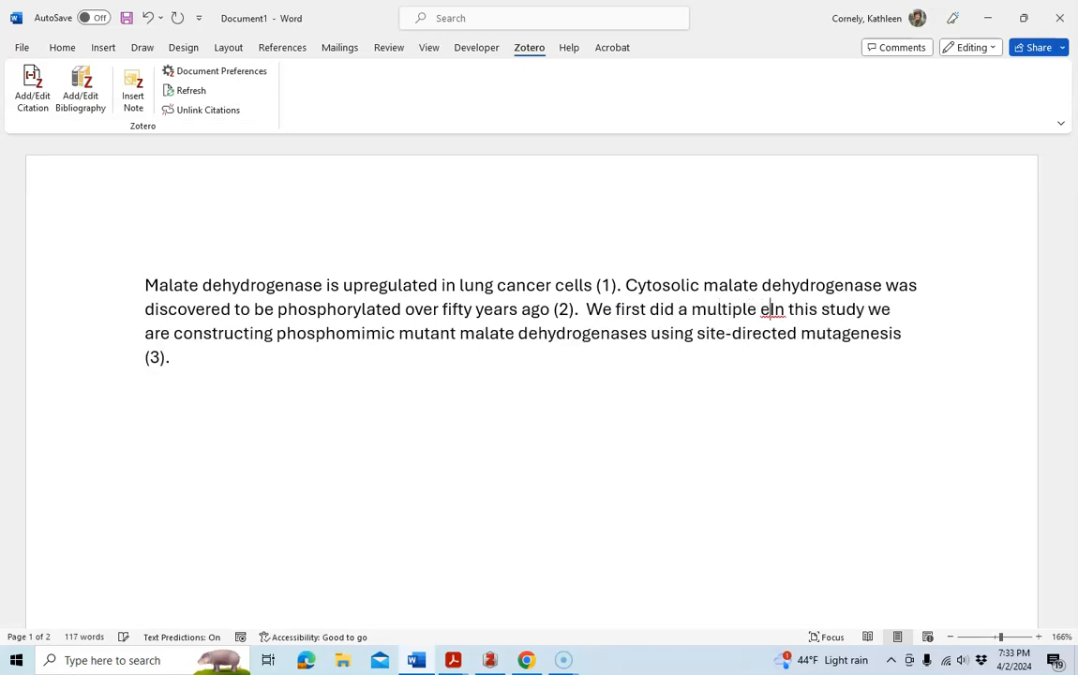
key("BackSpace")
key("BackSpace")
key("BackSpace")
key("BackSpace")
key("BackSpace")
key("BackSpace")
key("BackSpace")
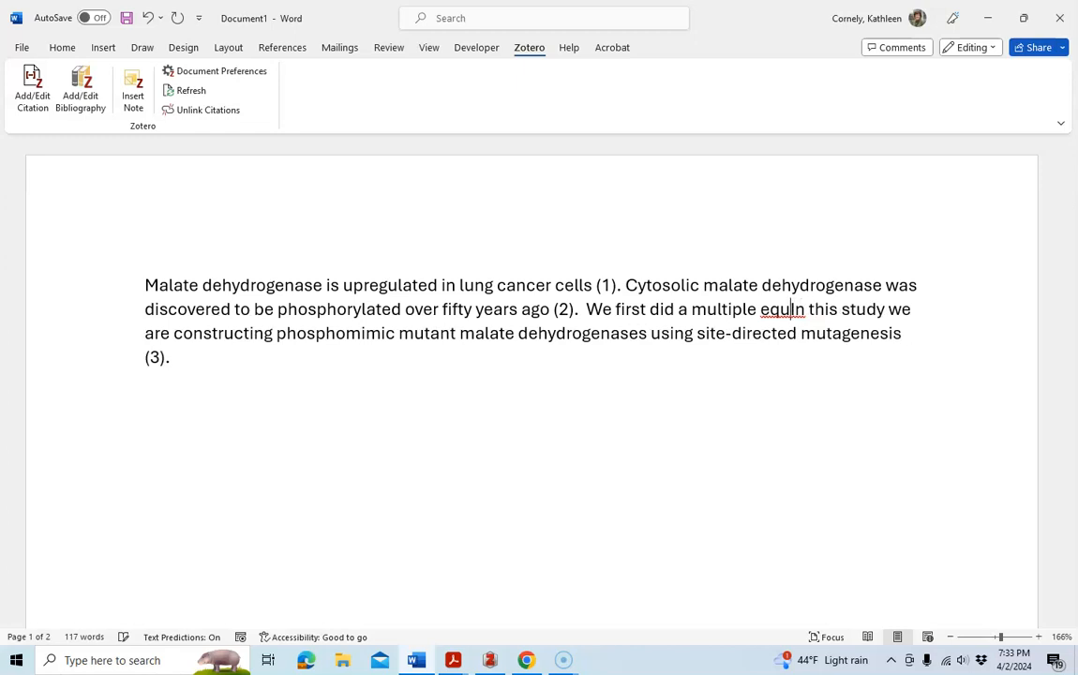
type("sequence")
type(" alignment")
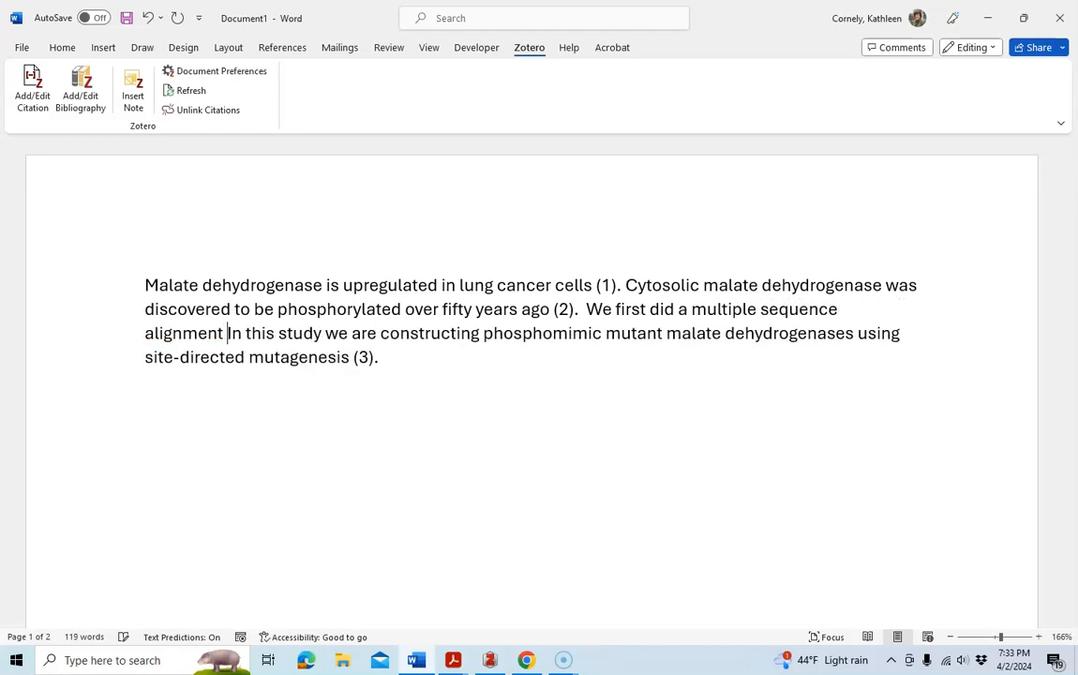
type(" using mal")
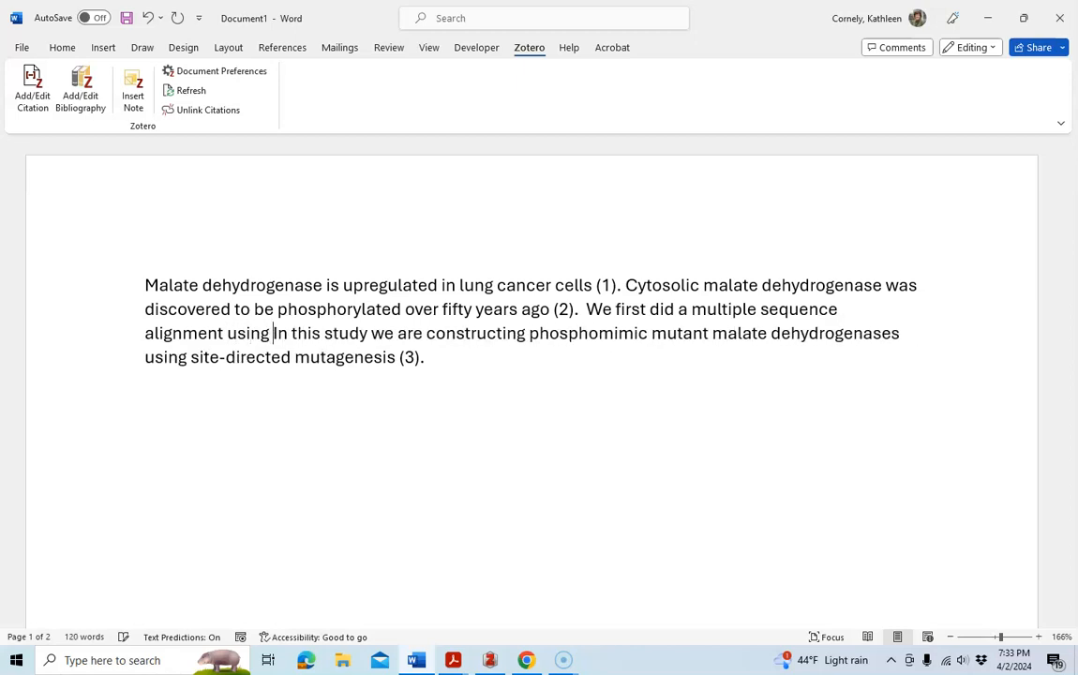
type("ate")
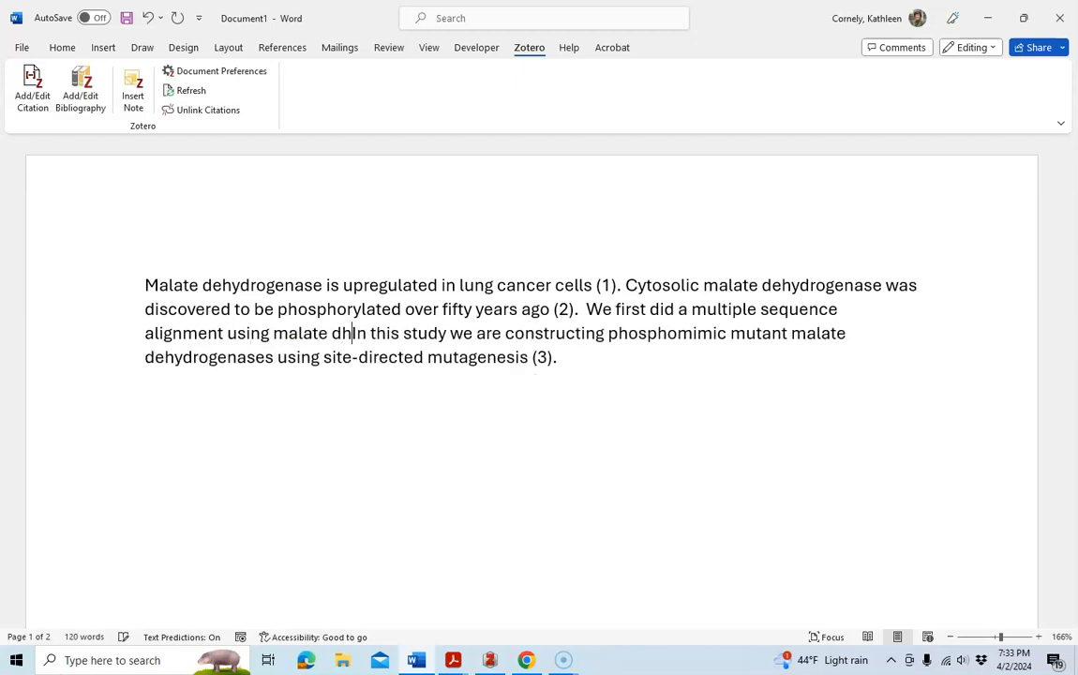
type(" dey")
key("BackSpace")
type("h")
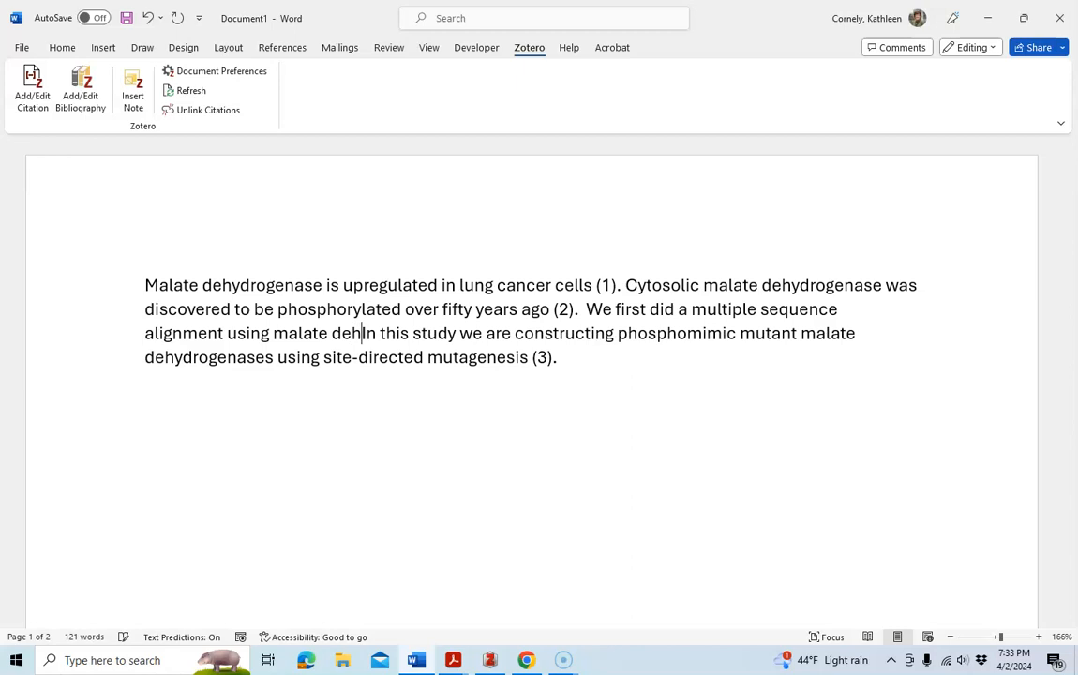
type("y")
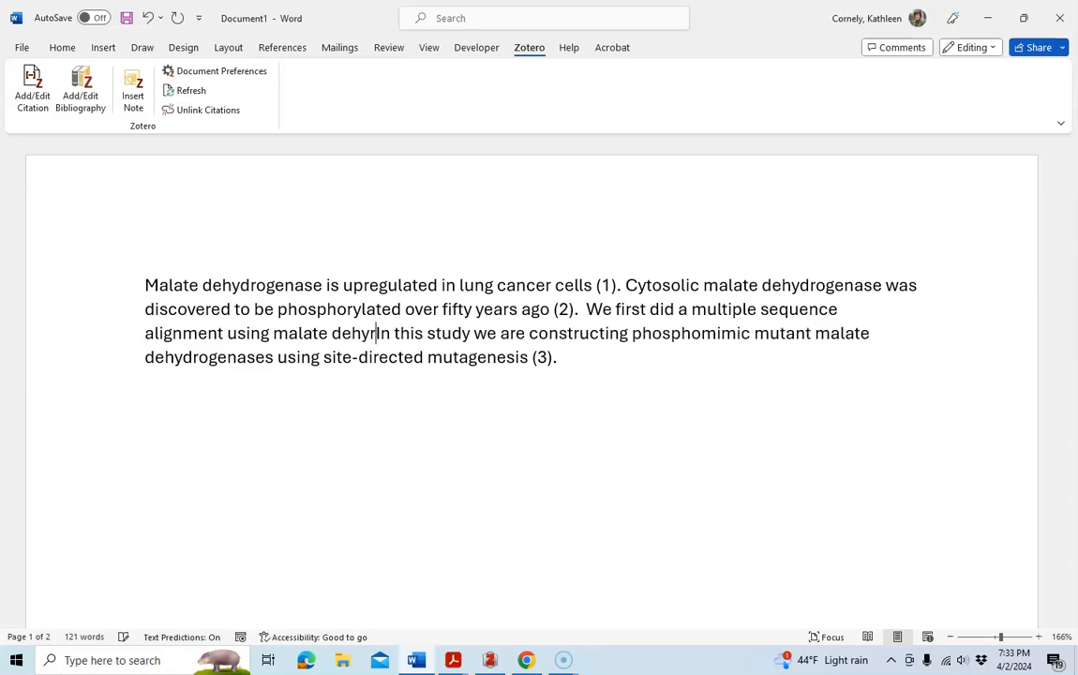
type("drogena")
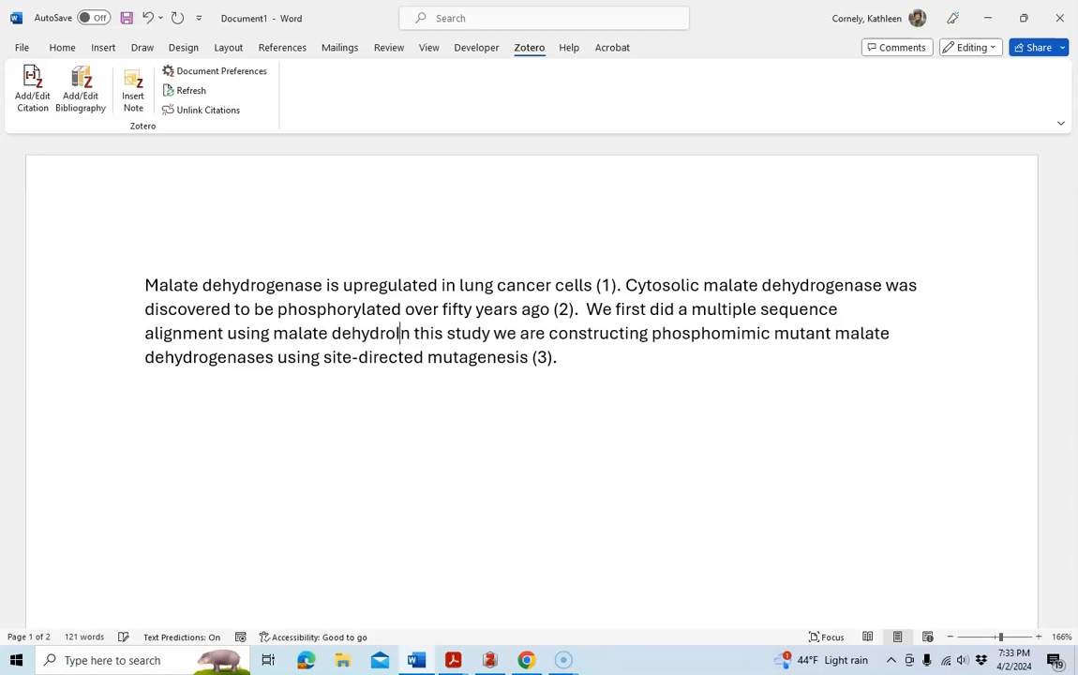
type("se sequences")
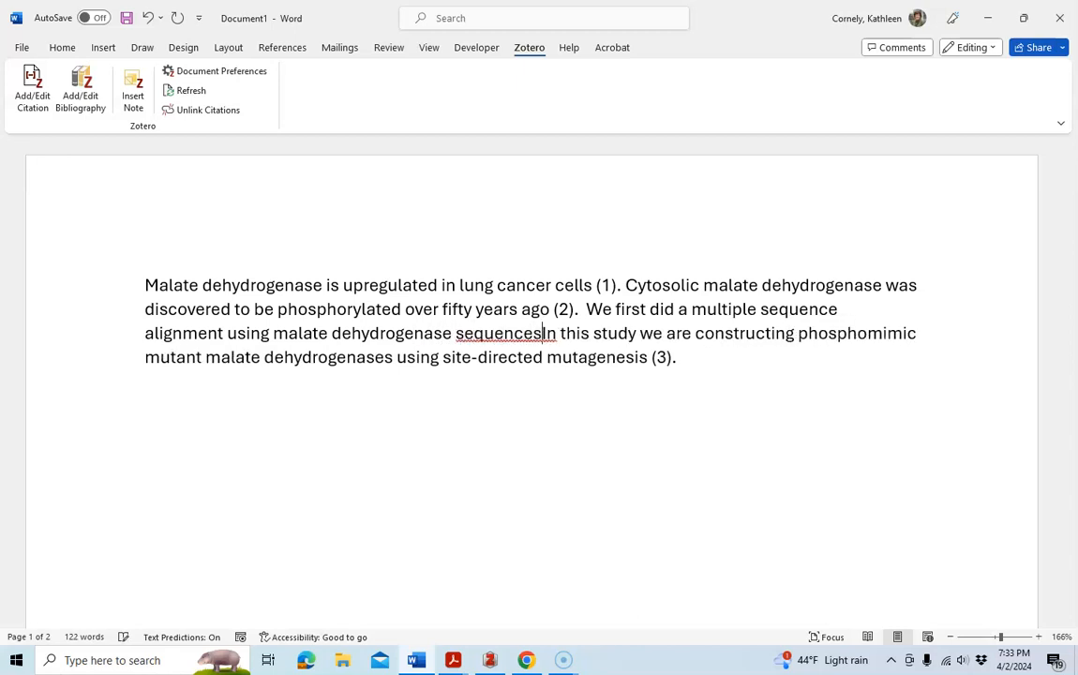
type(" store")
key("BackSpace")
type("ted")
key("BackSpace")
key("BackSpace")
key("BackSpace")
key("BackSpace")
key("BackSpace")
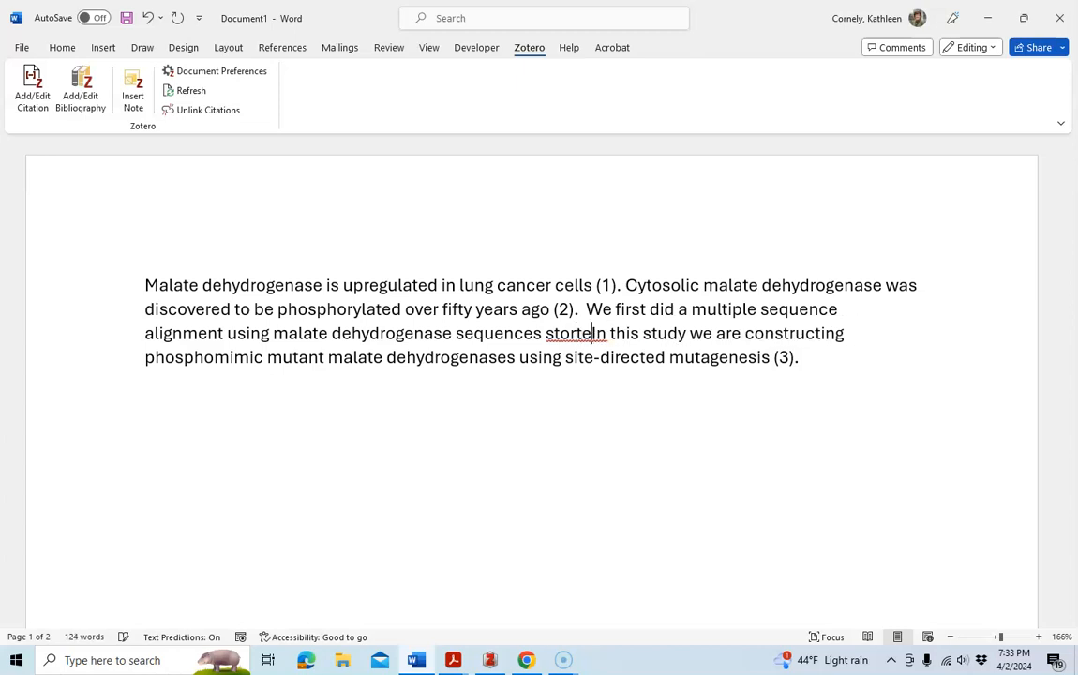
type("red in the Uni")
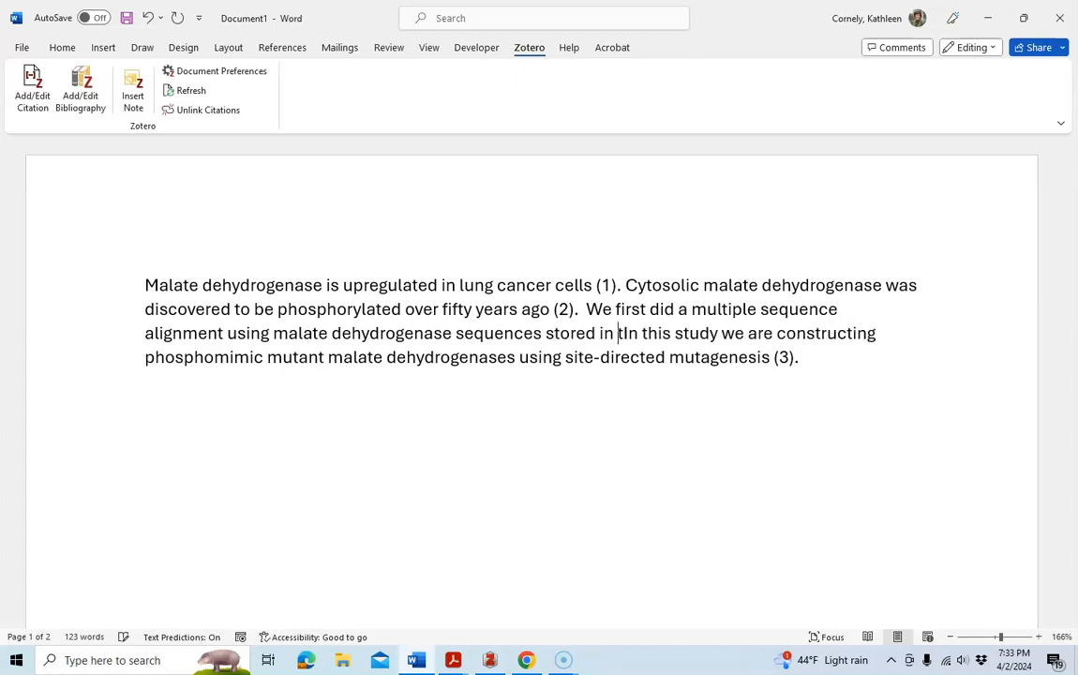
type("Prot database")
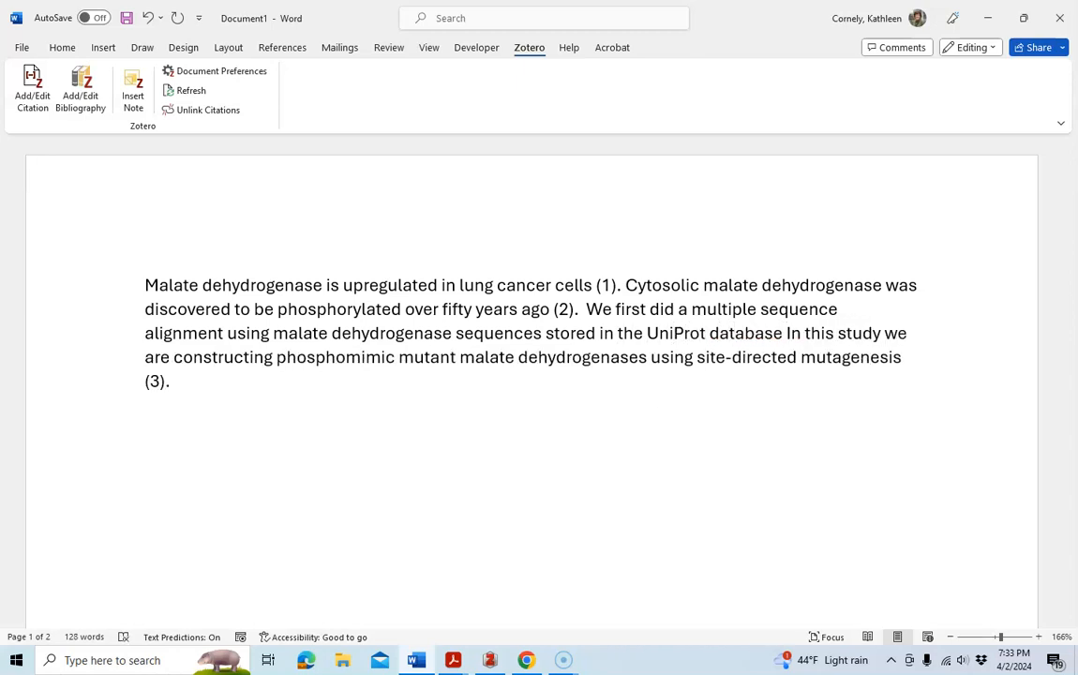
Cite 'UniProt: the universal protein knowledgebase in 2021' after 'UniProt database' and end that sentence with a period.
left_click(31, 100)
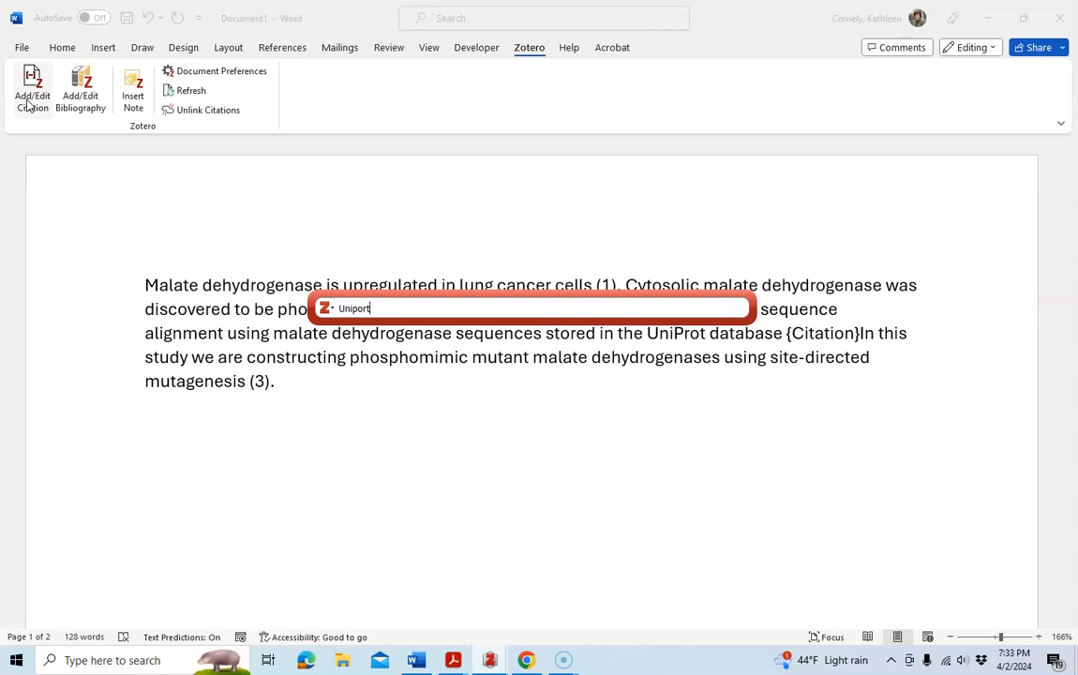
type("Unipro")
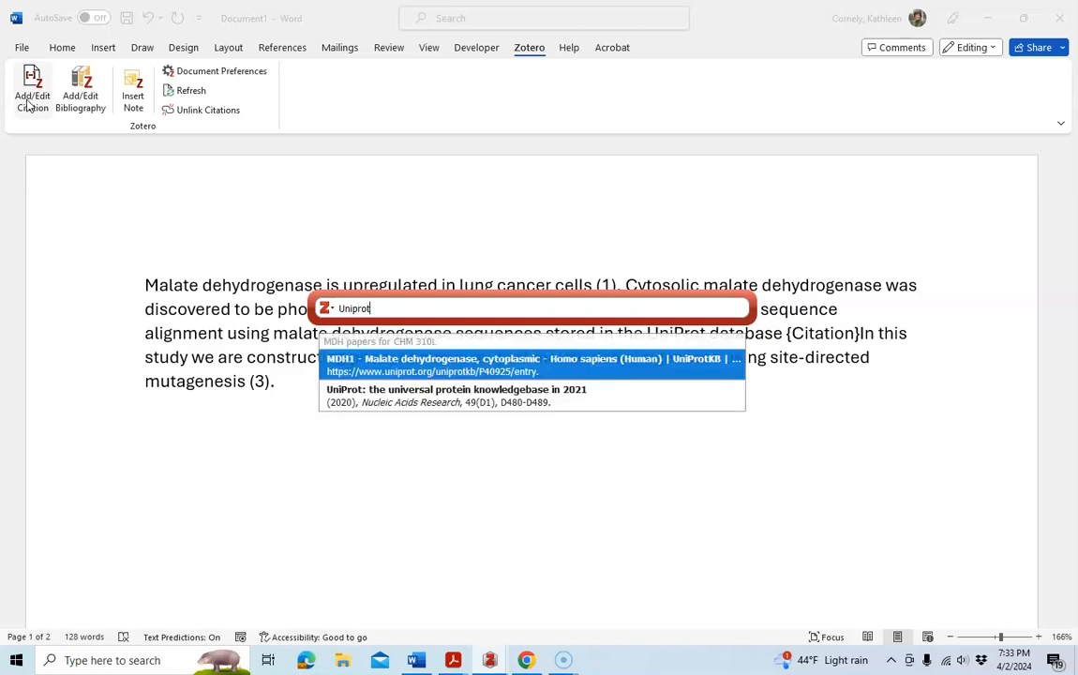
left_click(432, 403)
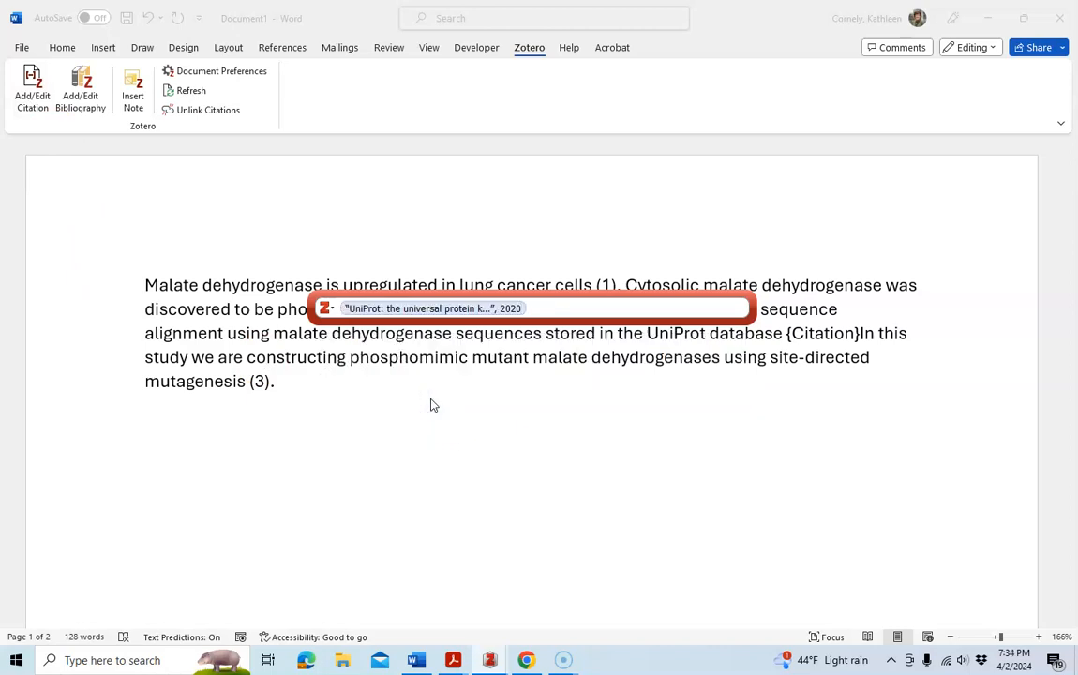
key("Return")
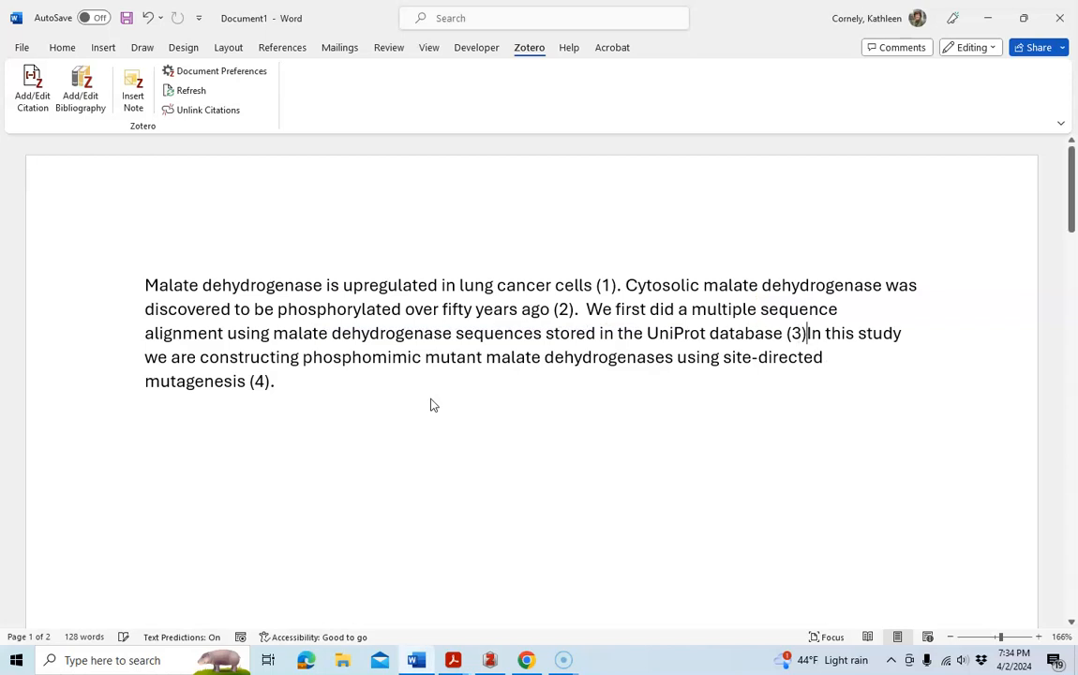
type(".")
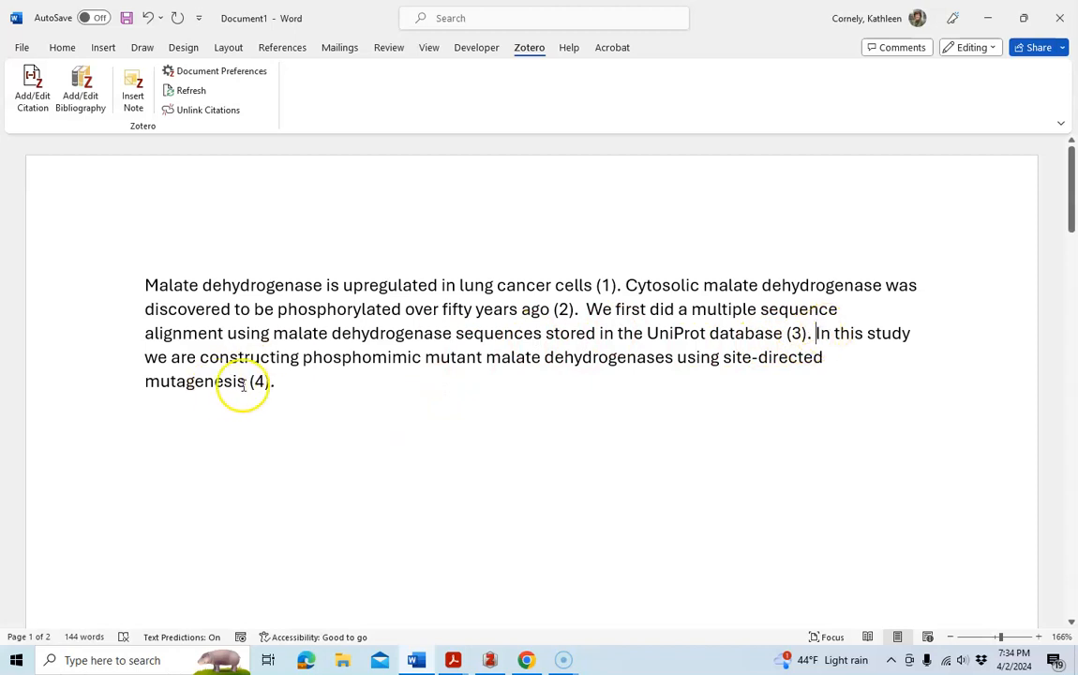
Scroll through the document to review the numbered bibliography entries and the in-text citations.
left_click_drag(1066, 199, 1055, 459)
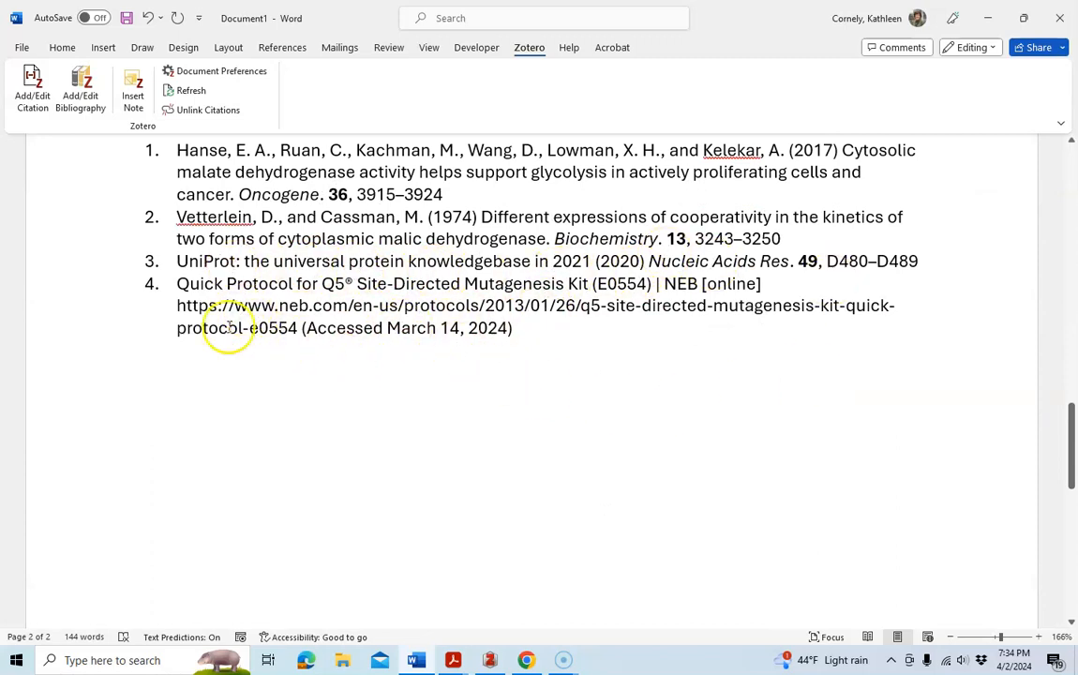
left_click_drag(1071, 445, 1074, 178)
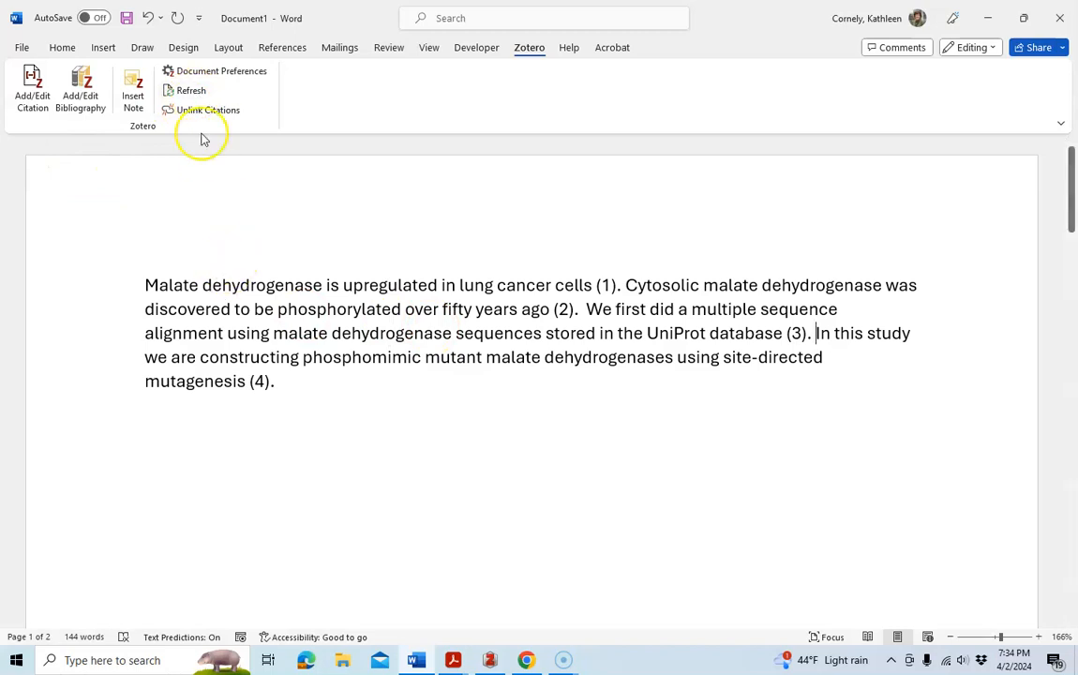
left_click(197, 99)
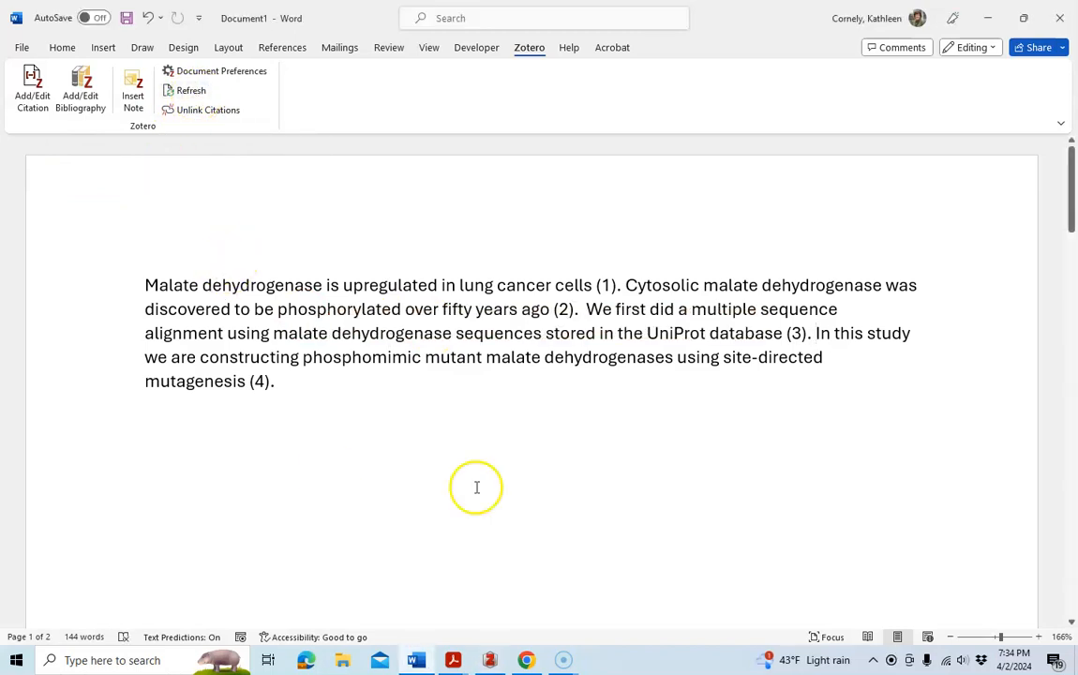
left_click(815, 334)
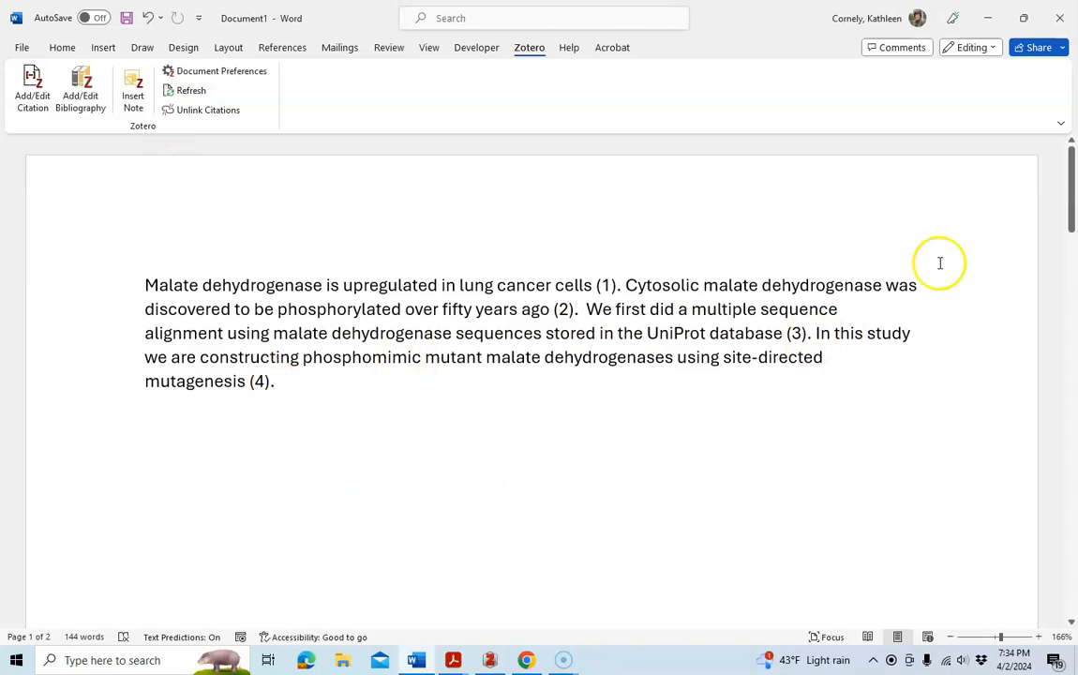
mouse_move(1071, 220)
left_mouse_down()
mouse_move(1047, 477)
mouse_move(1063, 405)
mouse_move(1075, 210)
left_mouse_up()
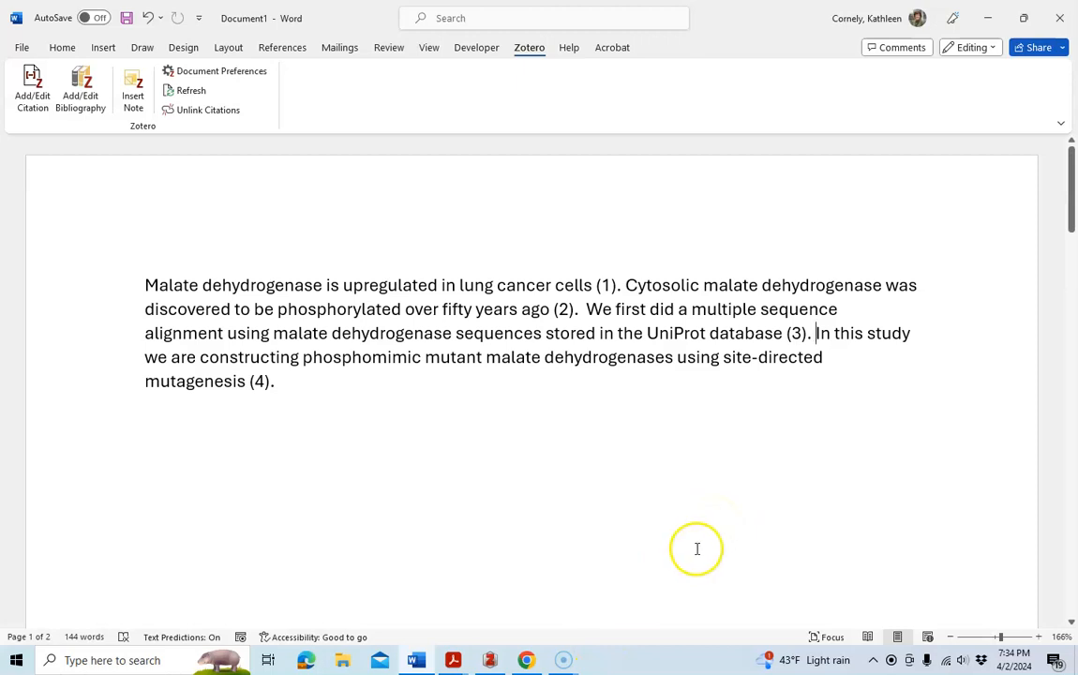
left_click(564, 660)
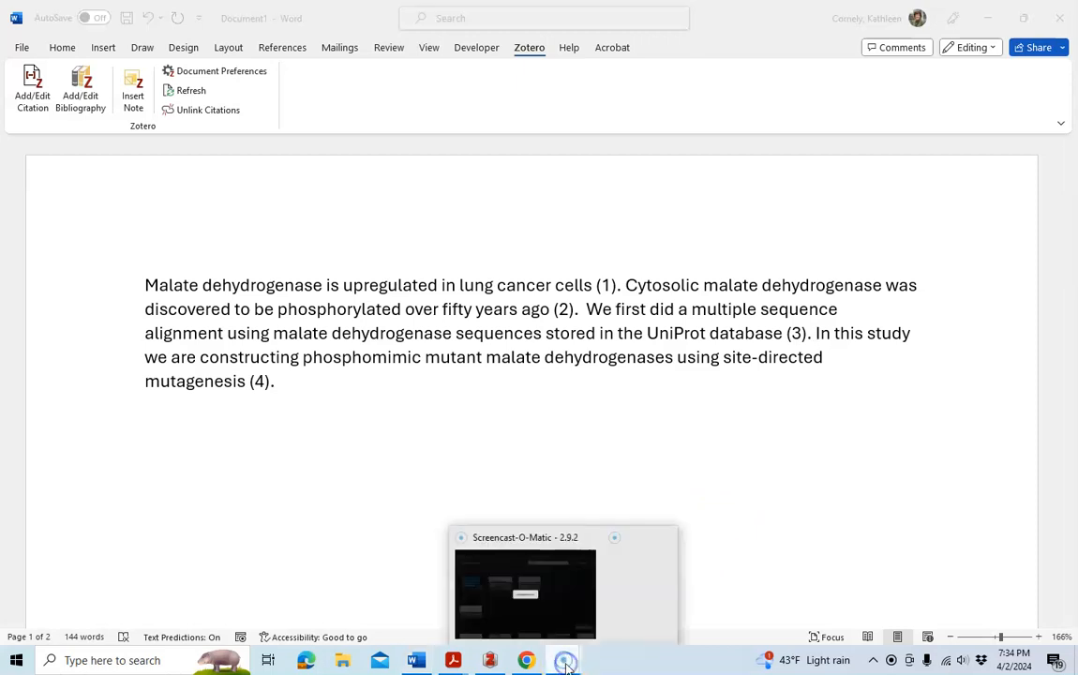
left_click(525, 590)
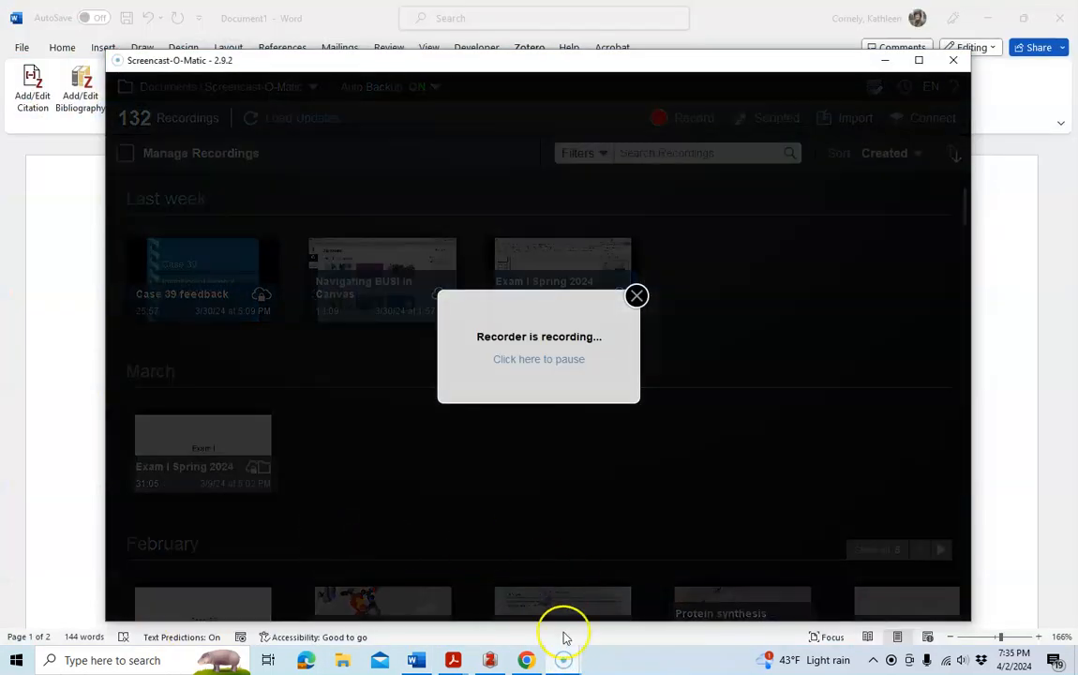
left_click(882, 60)
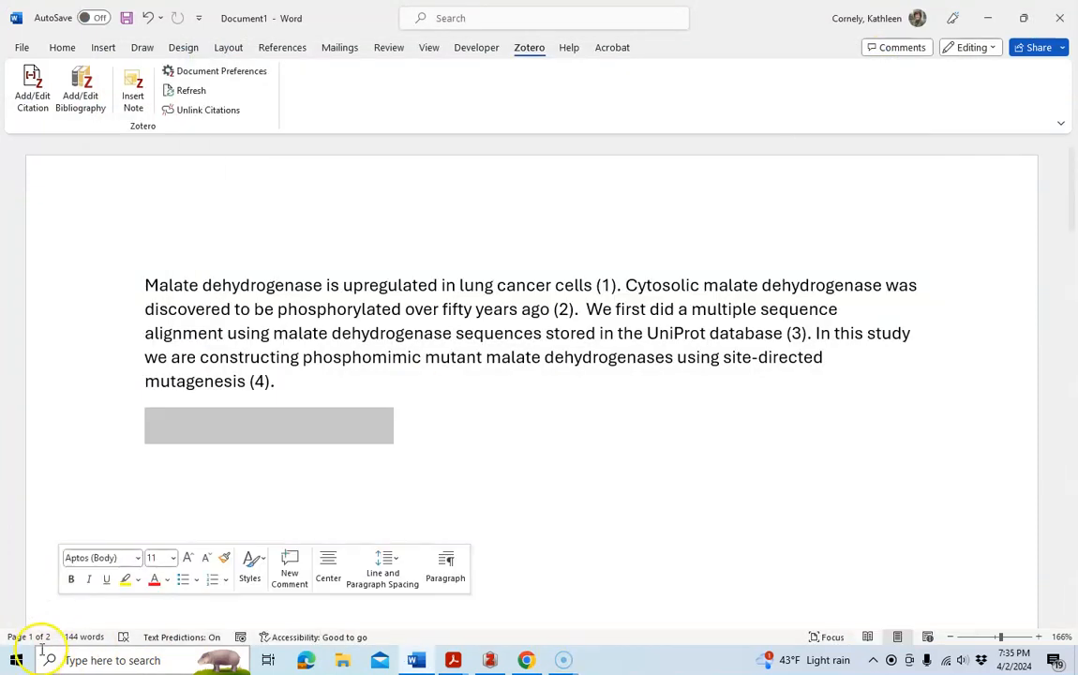
left_click(987, 18)
left_click(990, 14)
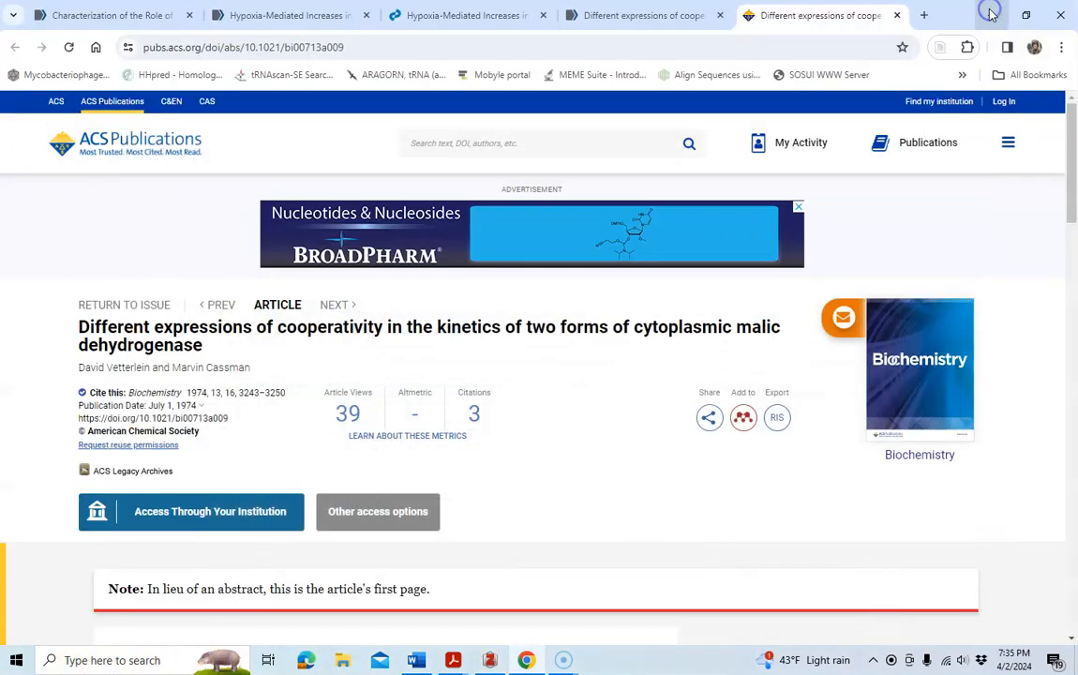
left_click(992, 15)
left_click(986, 12)
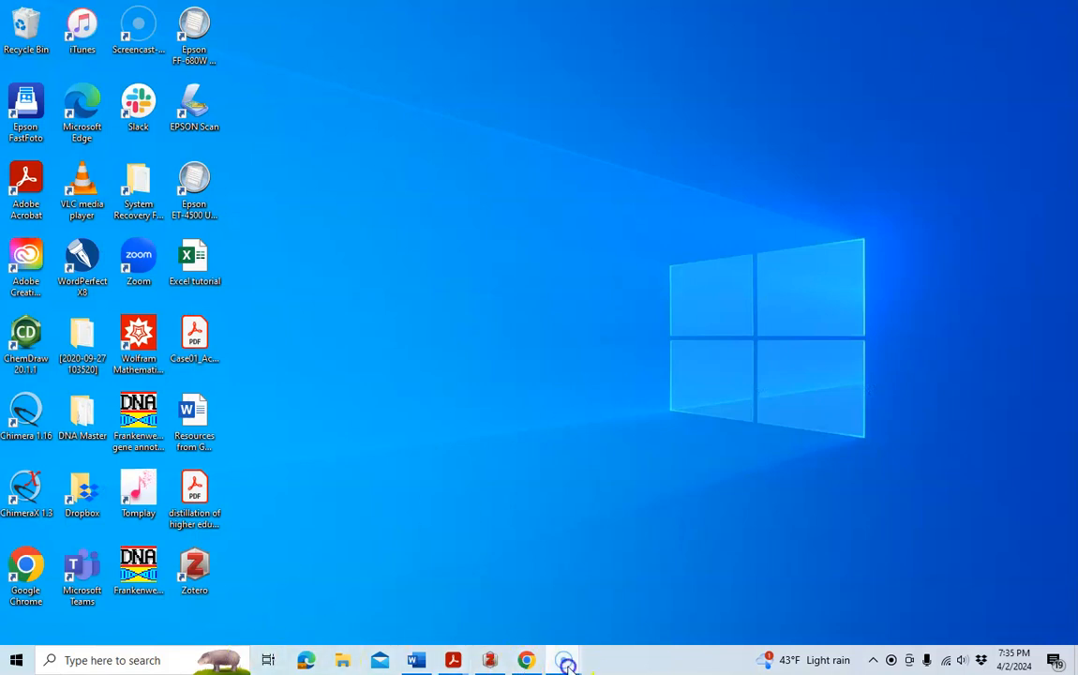
left_click(511, 596)
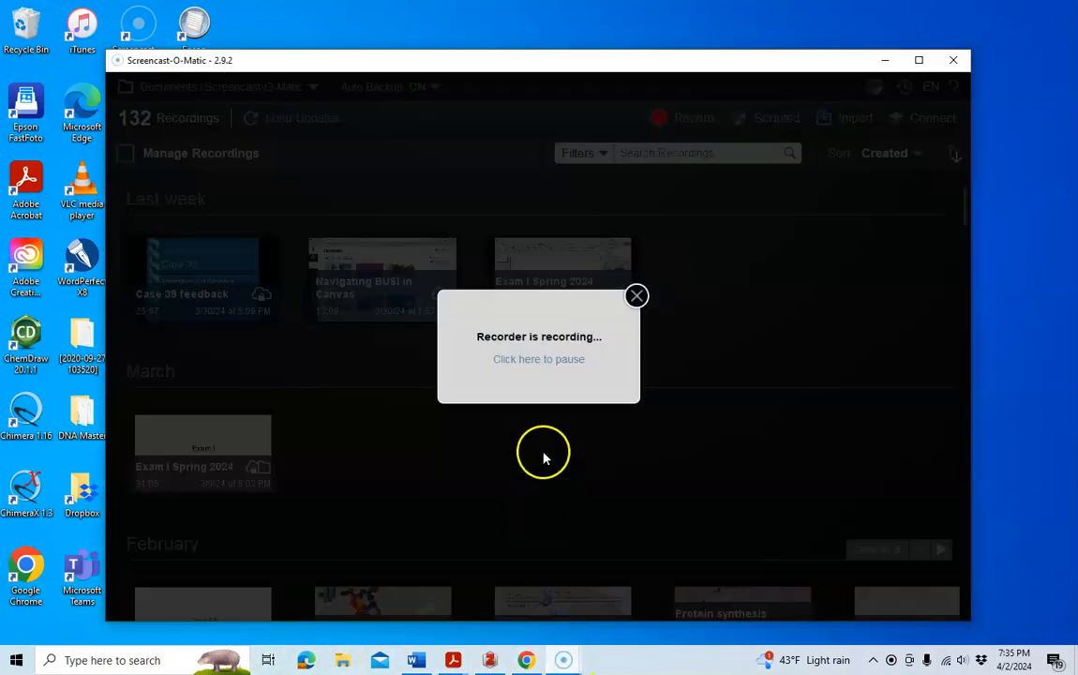